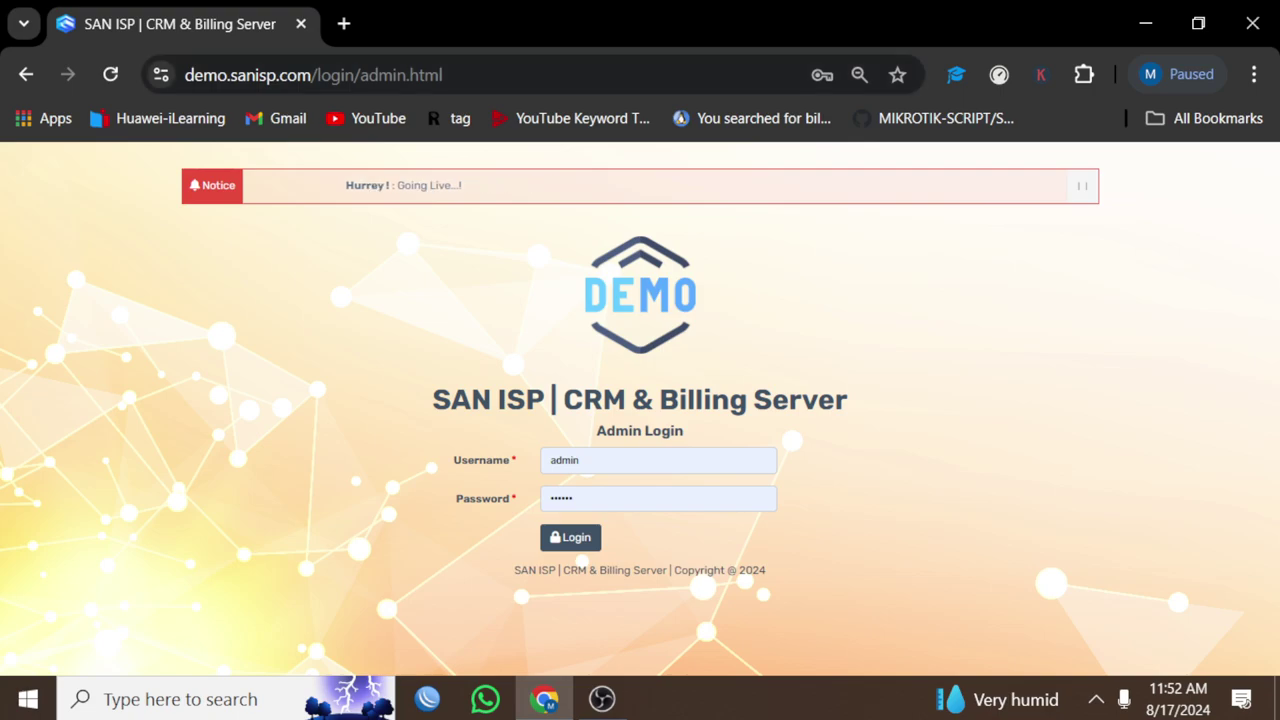
Step: Log in to the admin panel using the saved admin credentials
{"action": "double_click", "coordinate": [565, 460]}
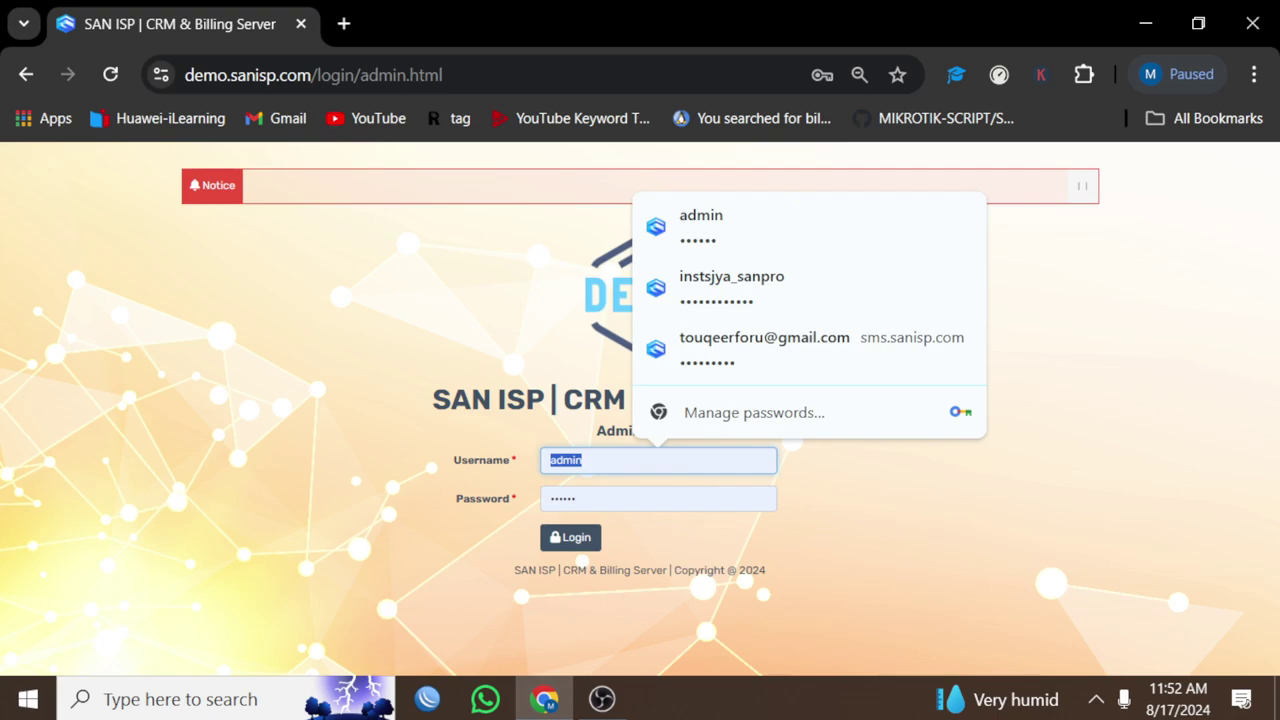
{"action": "left_click", "coordinate": [658, 498]}
{"action": "key", "text": "Return"}
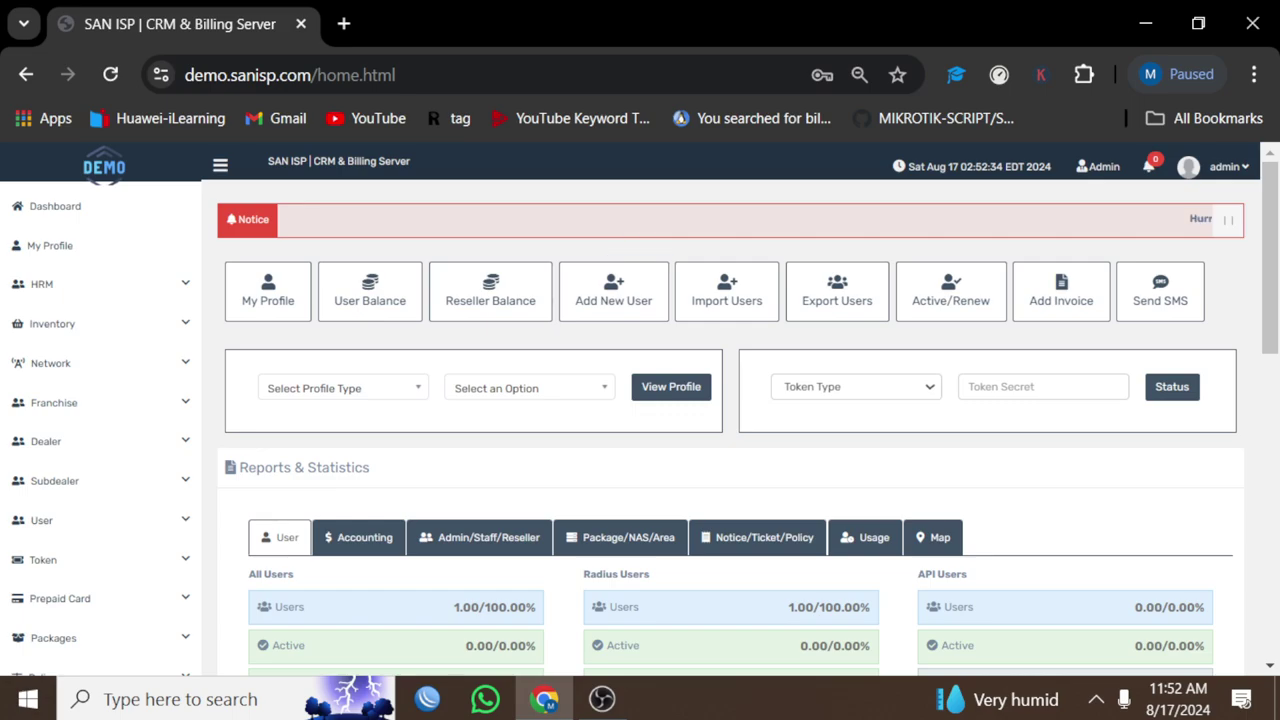
Step: Open My Profile, showing Total Users 1.00, Total Franchise 3.00 and an empty ledger
{"action": "scroll", "coordinate": [730, 420], "scroll_direction": "down", "scroll_amount": 15}
{"action": "scroll", "coordinate": [730, 420], "scroll_direction": "up", "scroll_amount": 14}
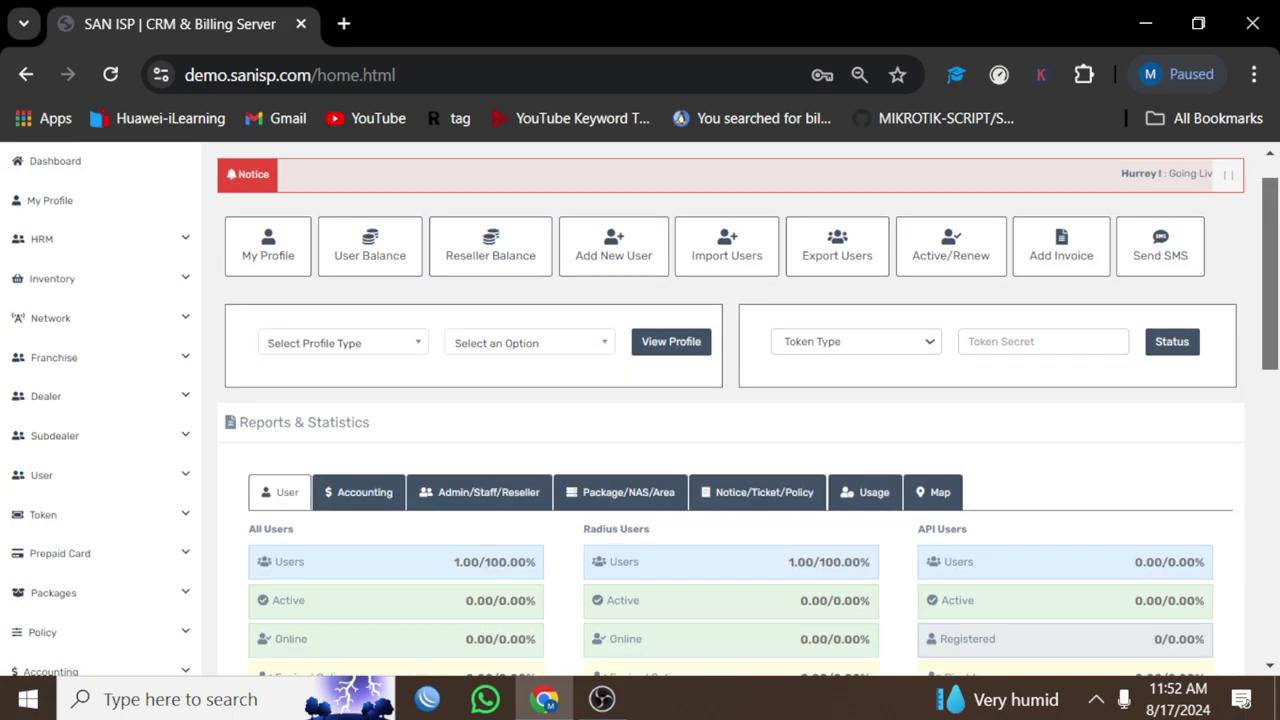
{"action": "scroll", "coordinate": [640, 400], "scroll_direction": "up", "scroll_amount": 1}
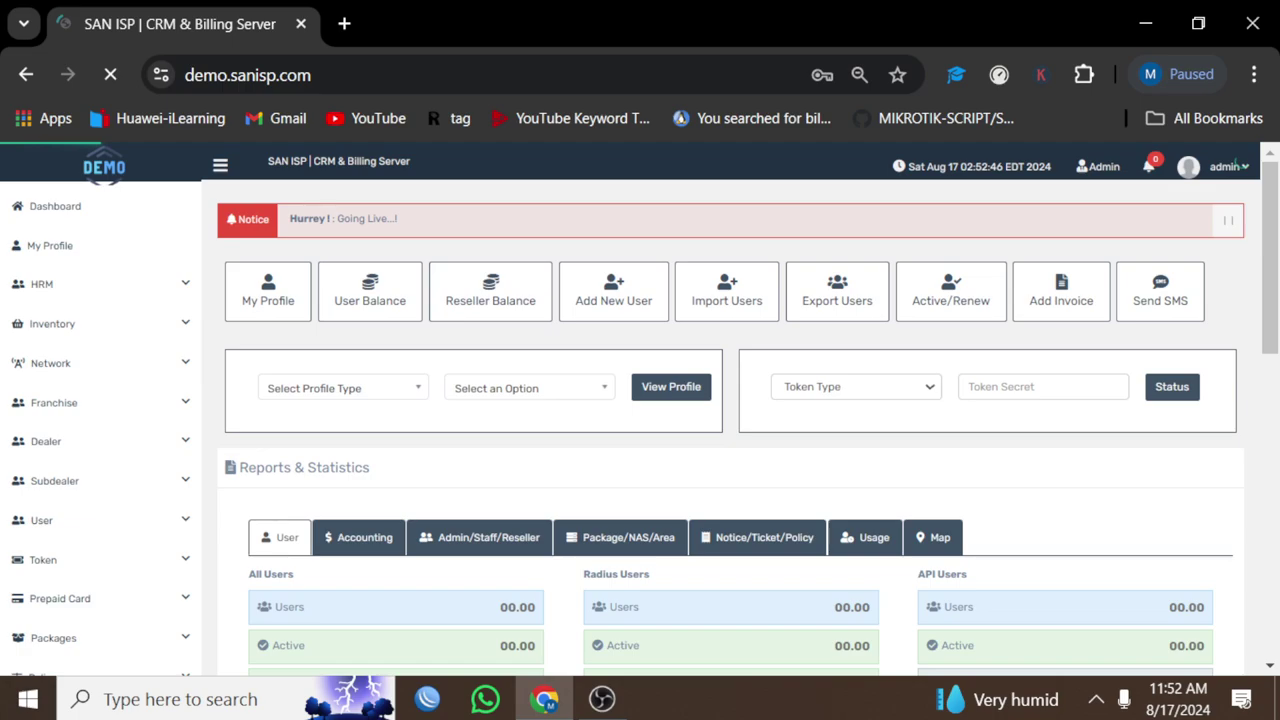
{"action": "left_click", "coordinate": [50, 245]}
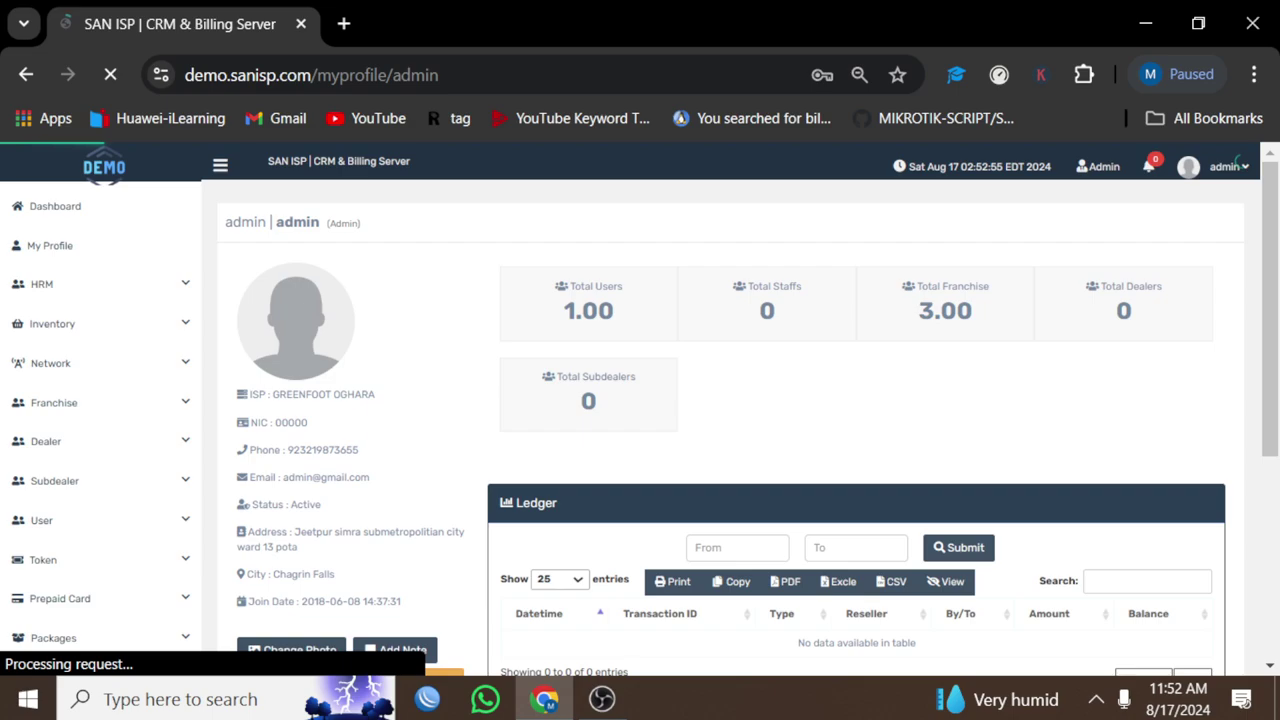
Step: Browse All Staffs and All Roles, then expand Inventory to reach the Routers category list
{"action": "left_click", "coordinate": [52, 323]}
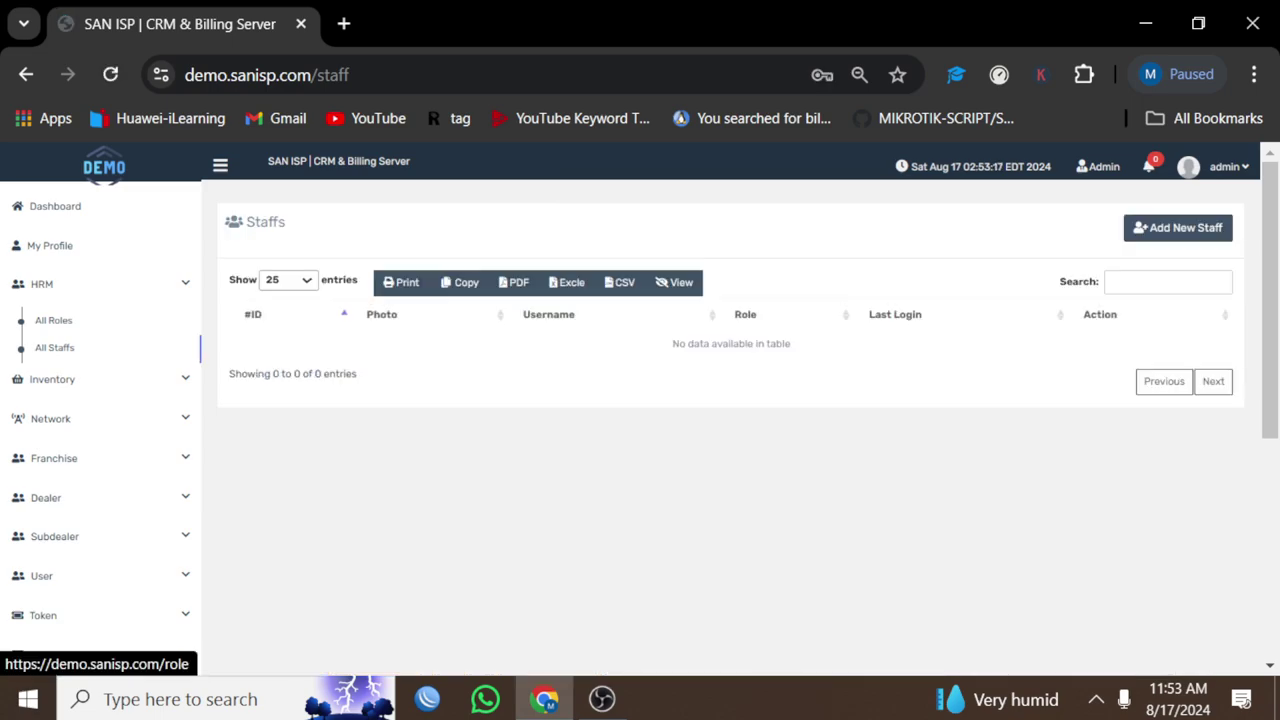
{"action": "left_click", "coordinate": [53, 320]}
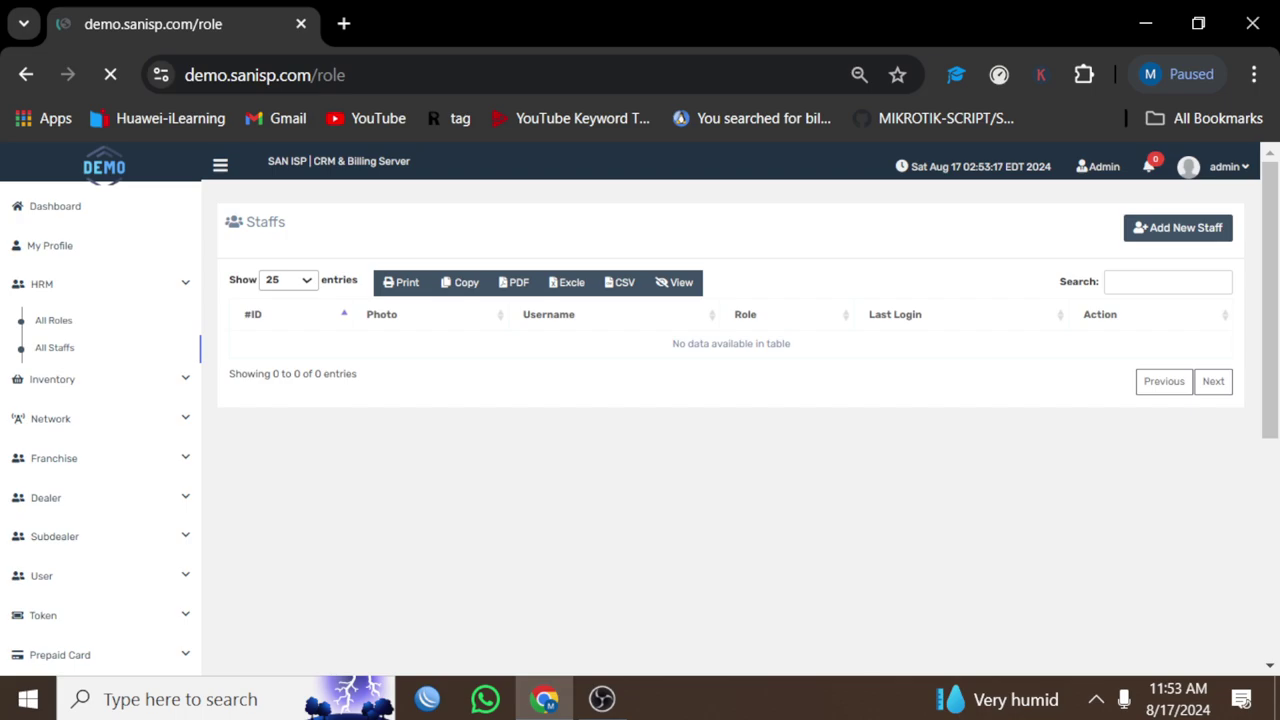
{"action": "left_click", "coordinate": [52, 379]}
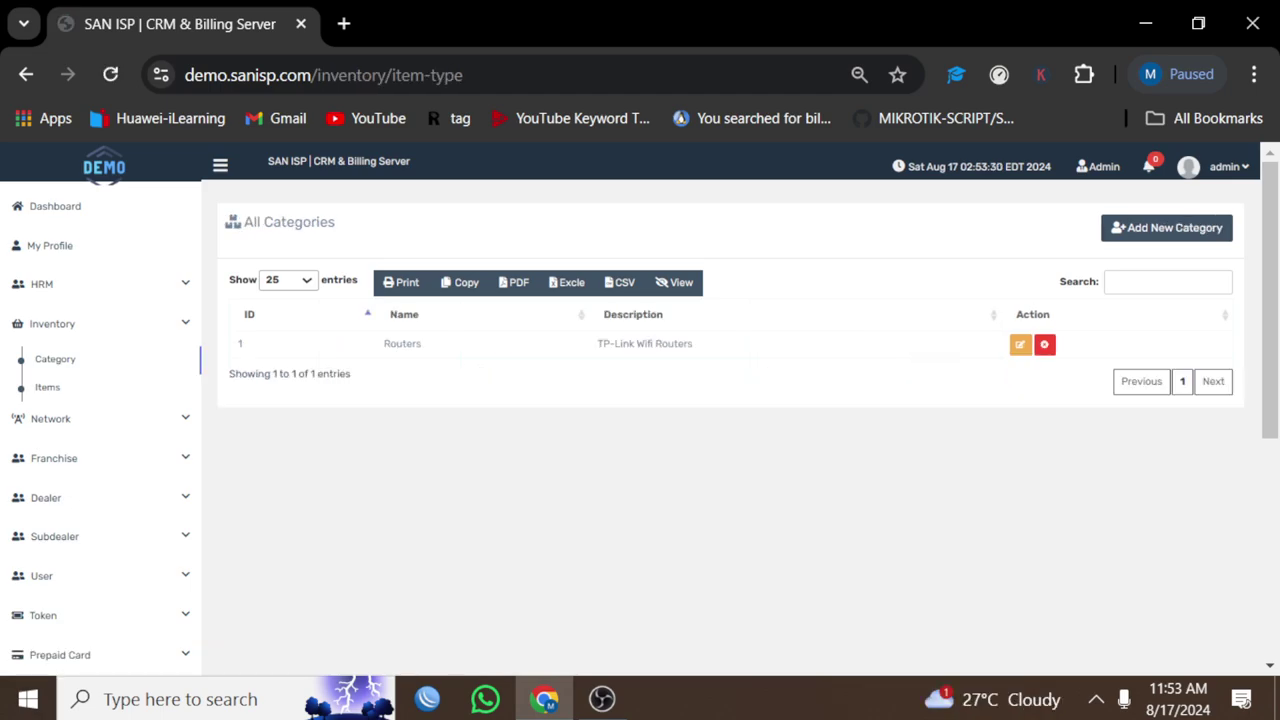
Step: View the Inventory Items list and the NAS username on the Edit NAS form
{"action": "left_click", "coordinate": [47, 387]}
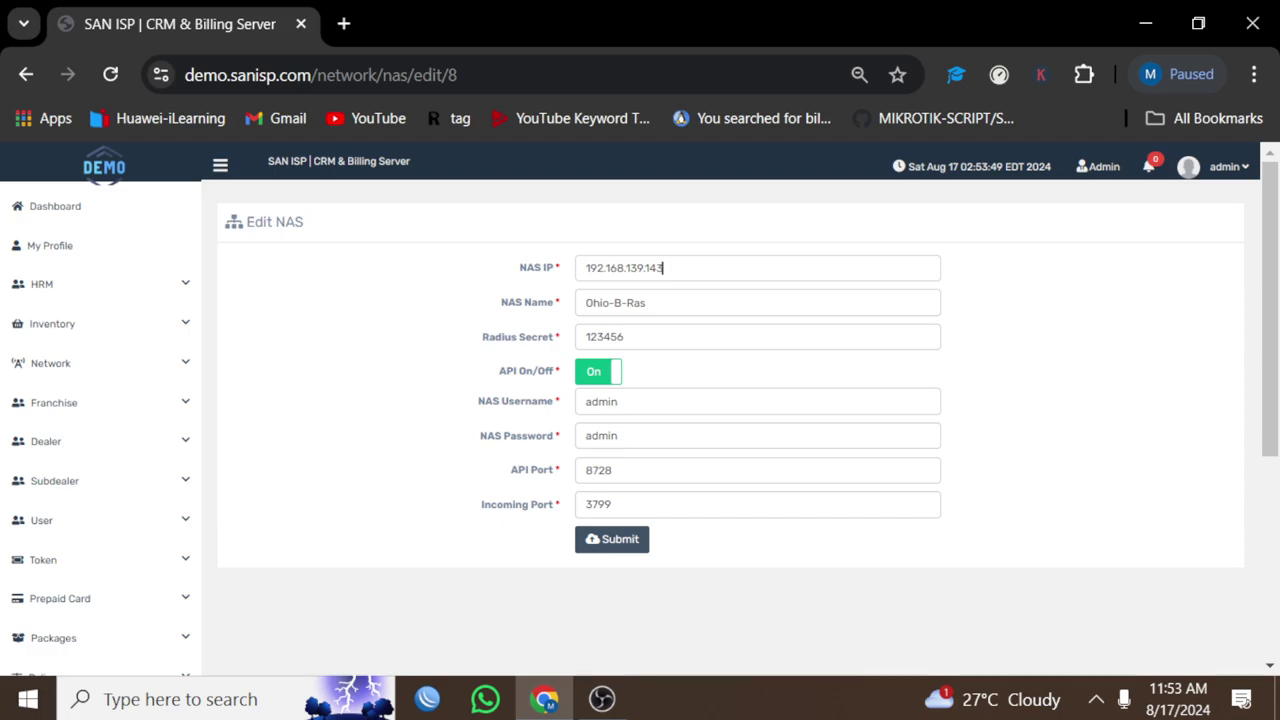
{"action": "left_click", "coordinate": [619, 401]}
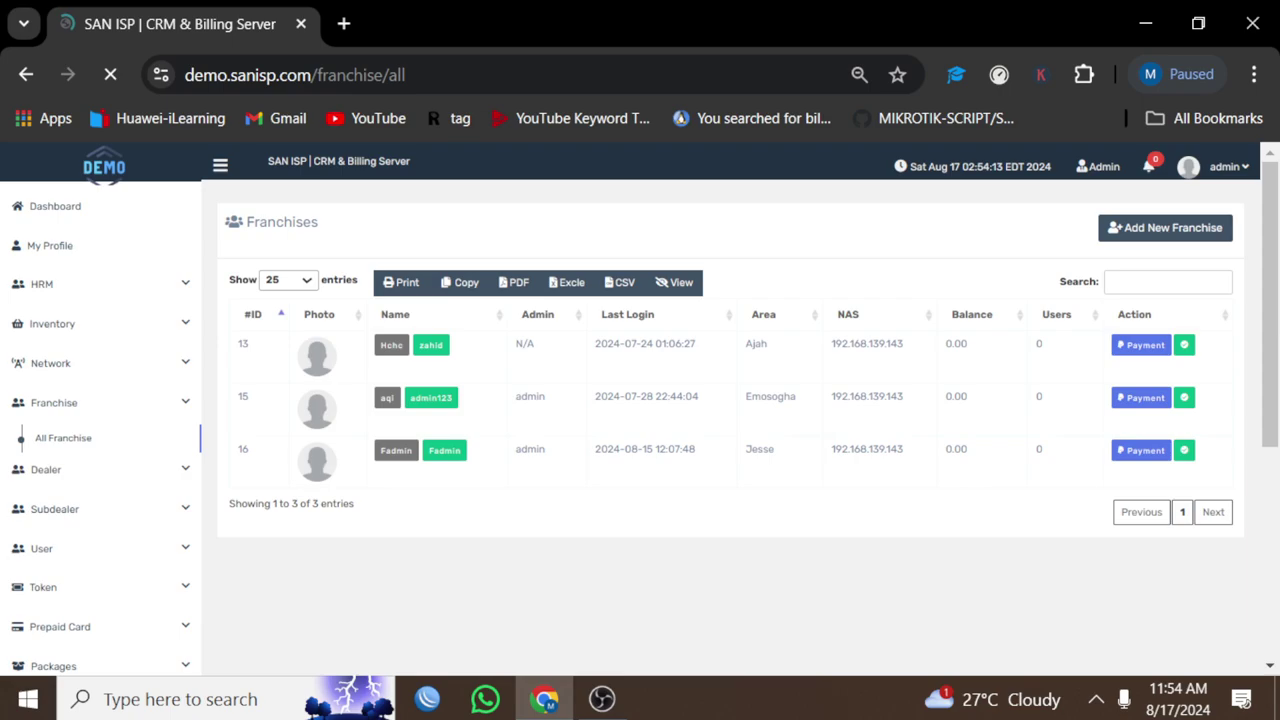
Step: Visit All Dealers, expand Token and Prepaid Card, and list the three packages
{"action": "left_click", "coordinate": [45, 469]}
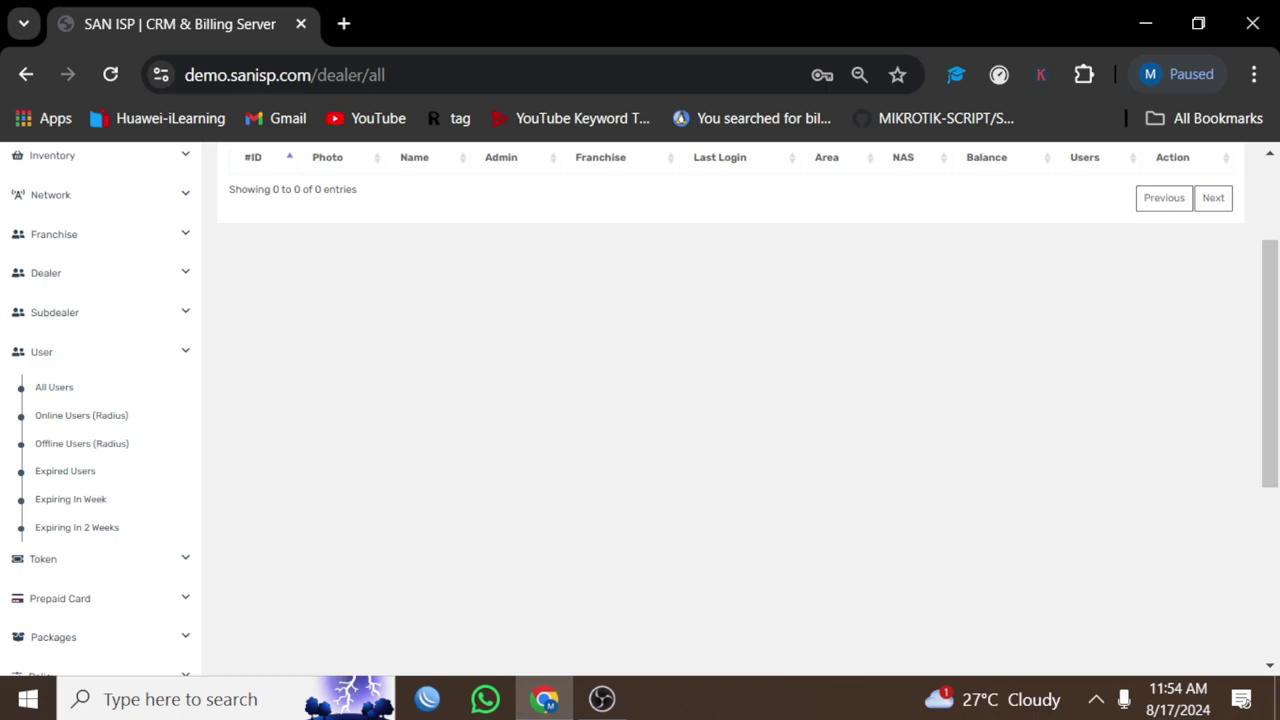
{"action": "left_click", "coordinate": [43, 558]}
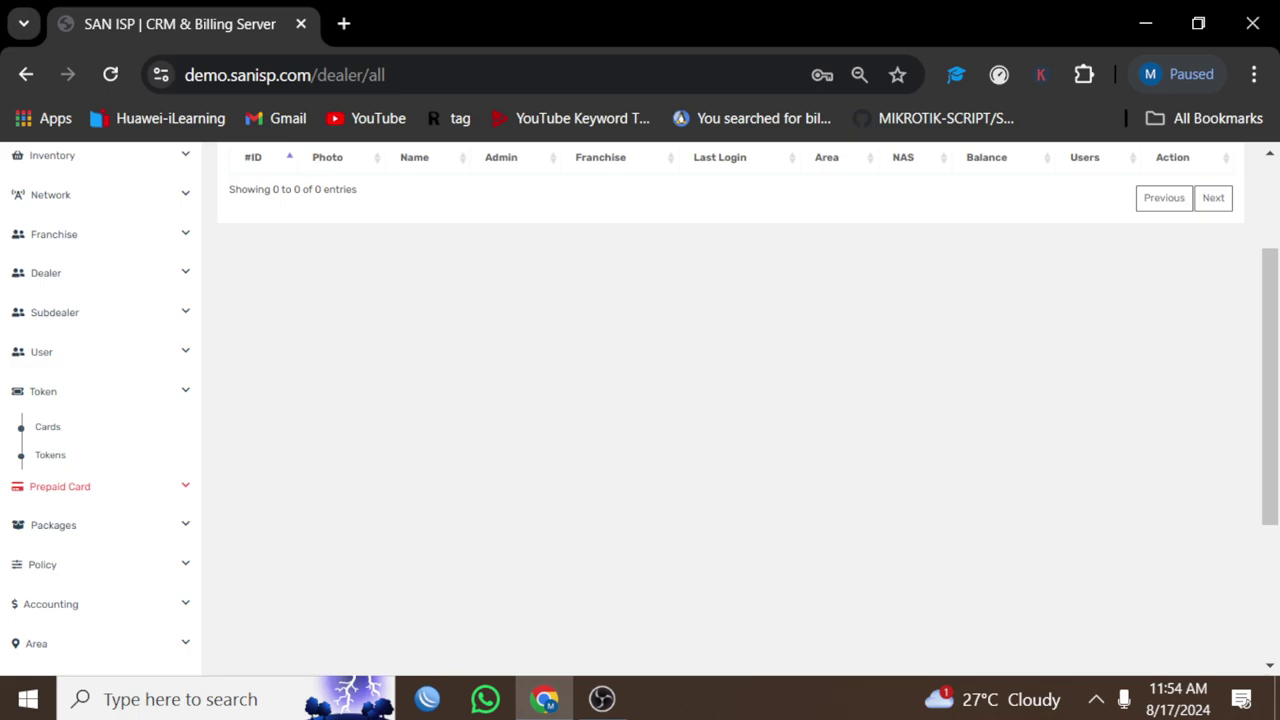
{"action": "left_click", "coordinate": [60, 486]}
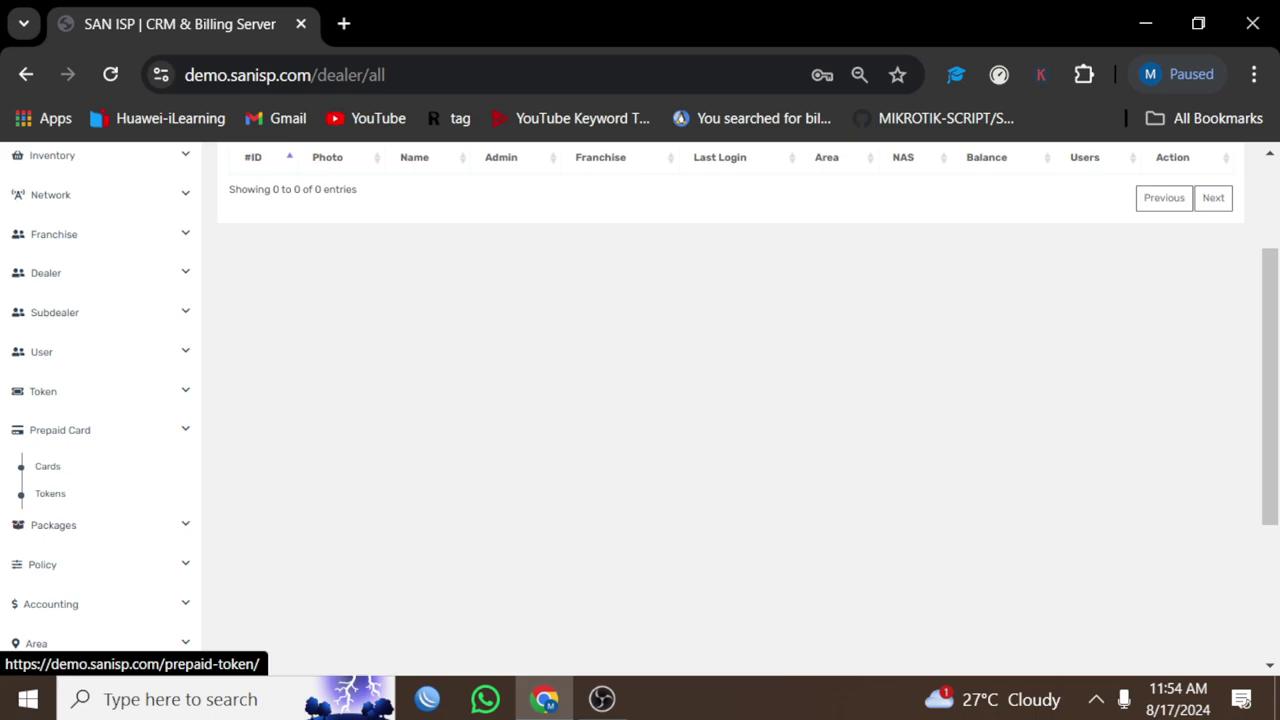
{"action": "left_click", "coordinate": [53, 525]}
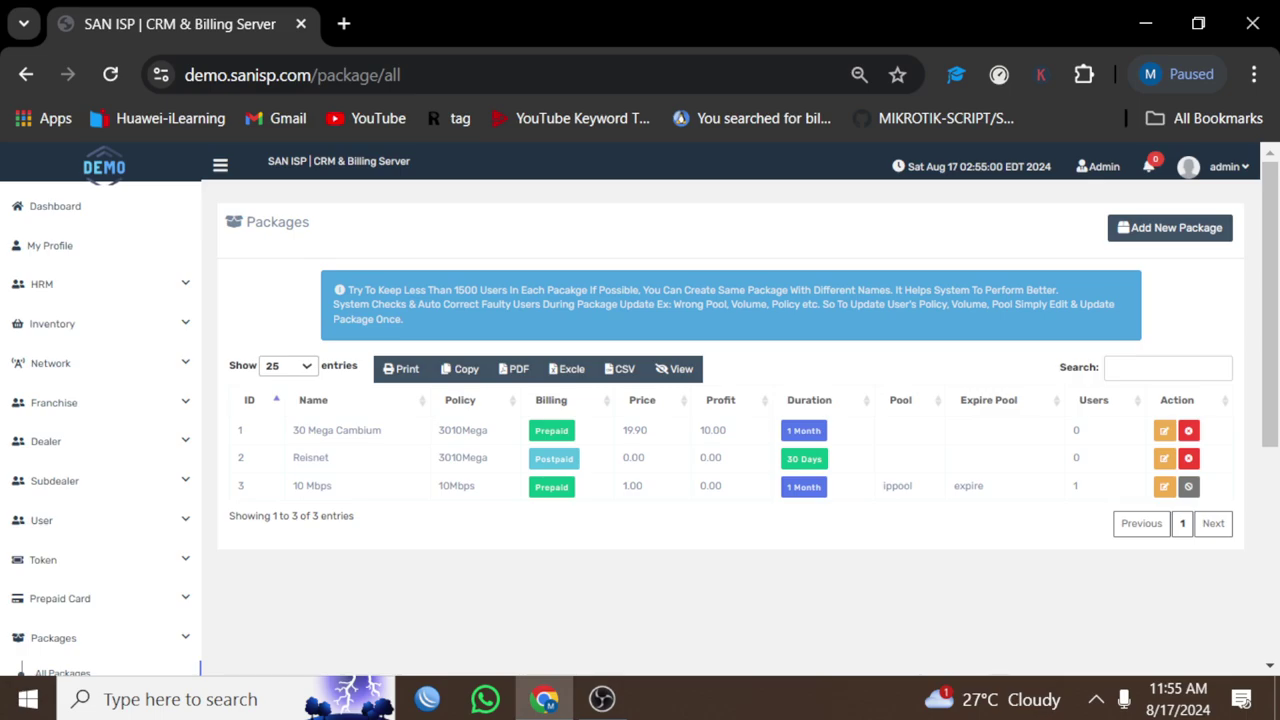
Step: Try the Policy page and go back from its error page
{"action": "scroll", "coordinate": [640, 400], "scroll_direction": "down", "scroll_amount": 3}
{"action": "left_click", "coordinate": [42, 415]}
{"action": "left_click", "coordinate": [48, 451]}
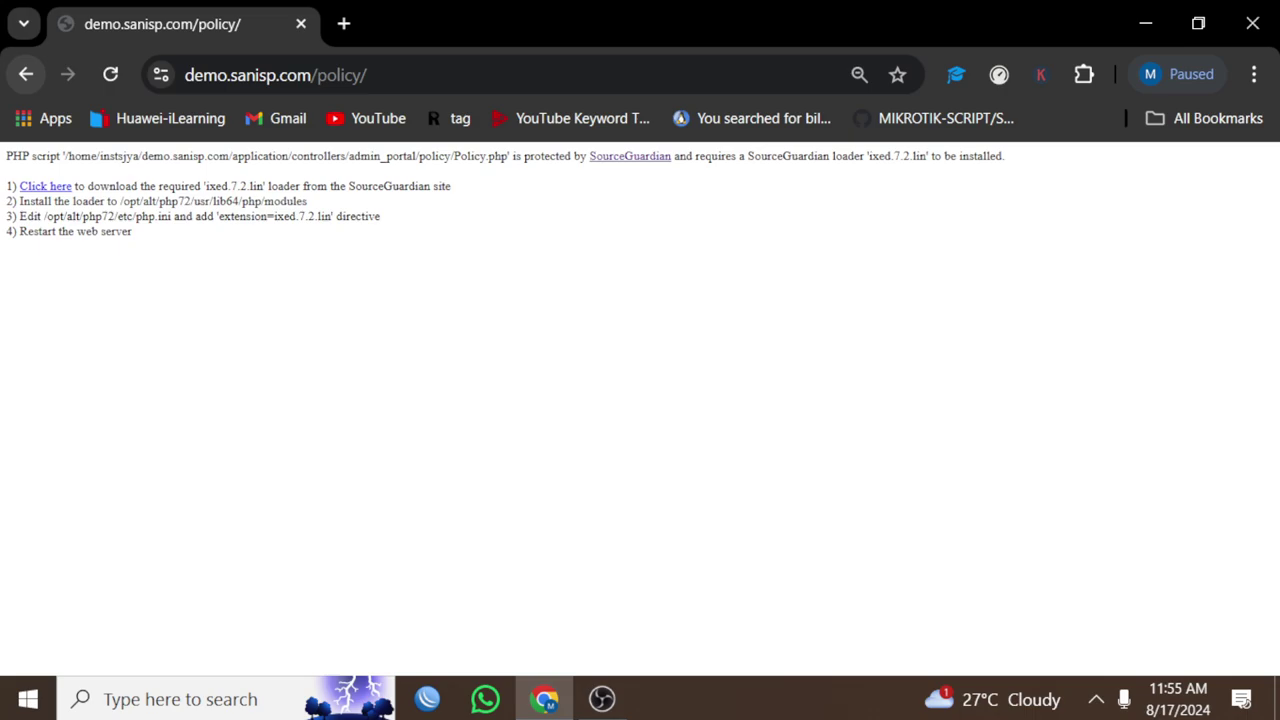
{"action": "left_click", "coordinate": [26, 74]}
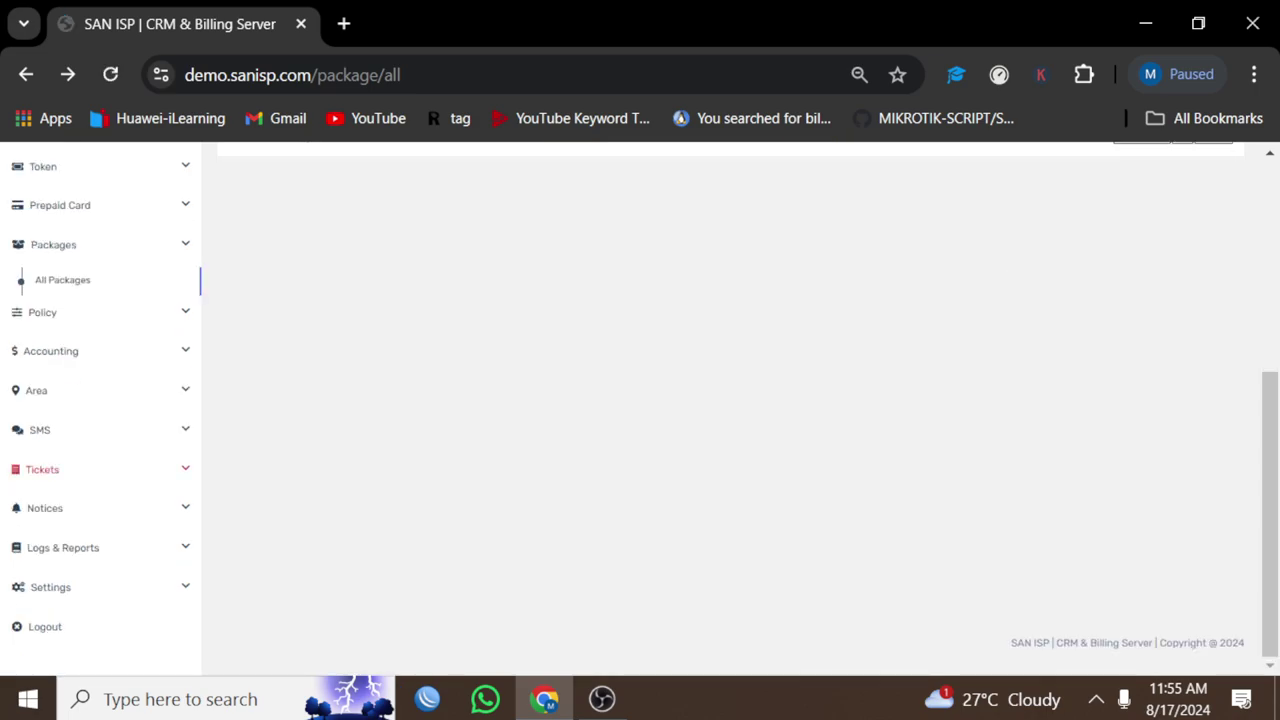
Step: View Manage Area, then the Manage SMS Alert templates with their On/Off status
{"action": "left_click", "coordinate": [36, 390]}
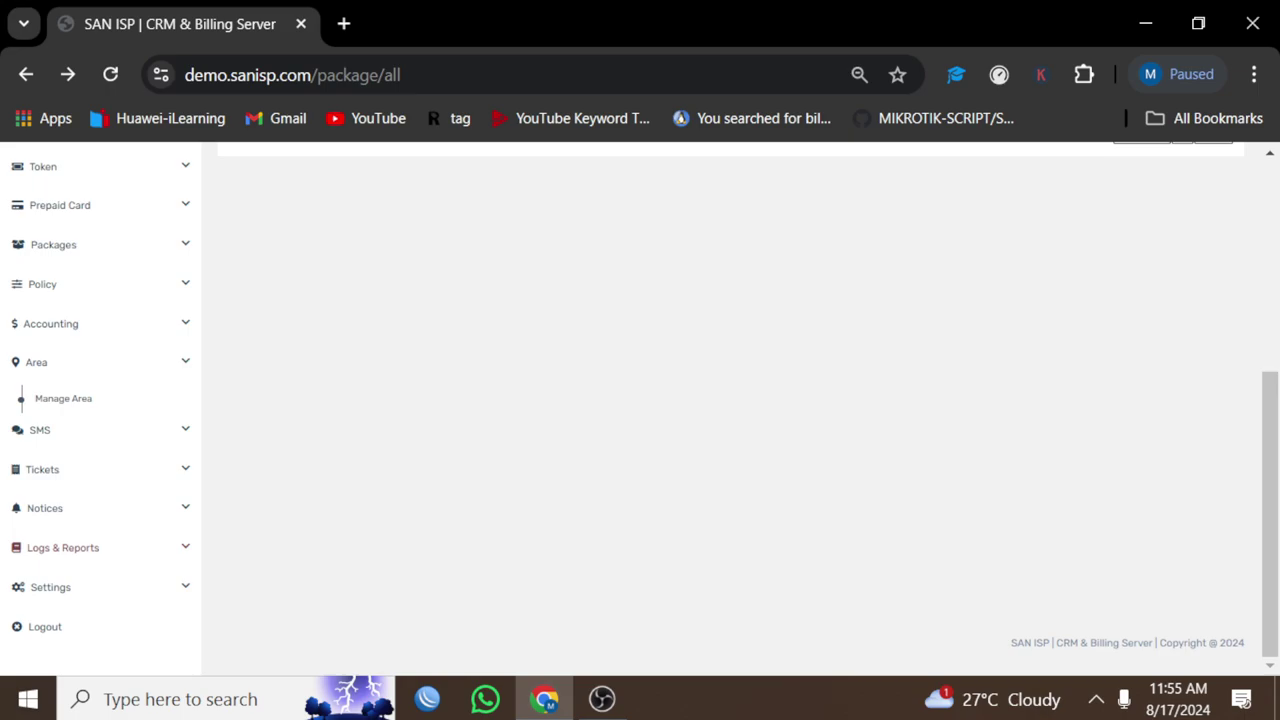
{"action": "left_click", "coordinate": [63, 398]}
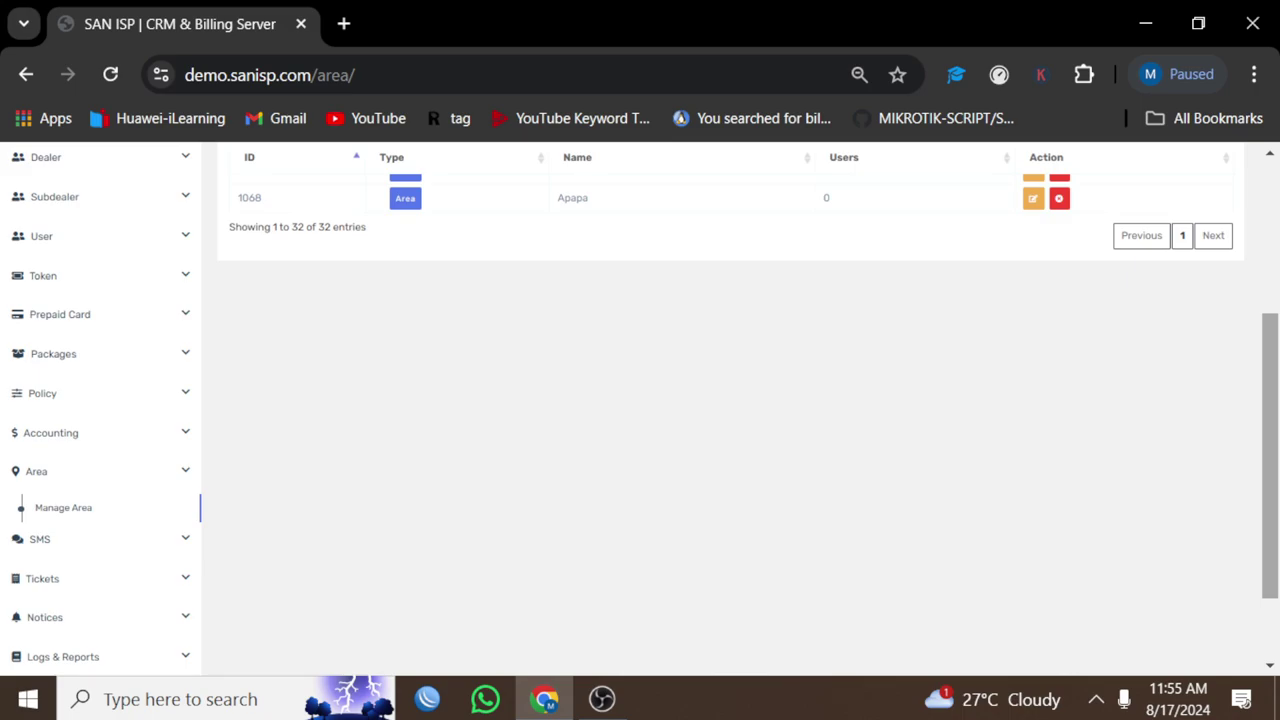
{"action": "left_click", "coordinate": [40, 539]}
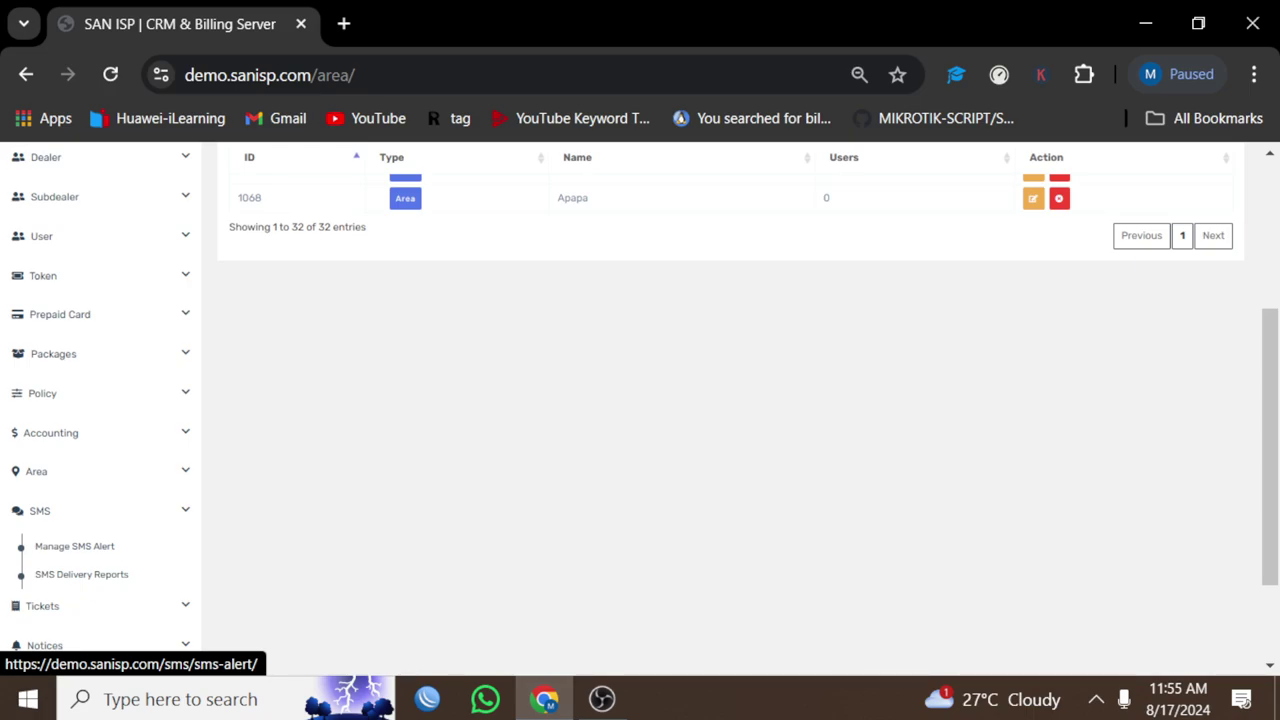
{"action": "left_click", "coordinate": [74, 546]}
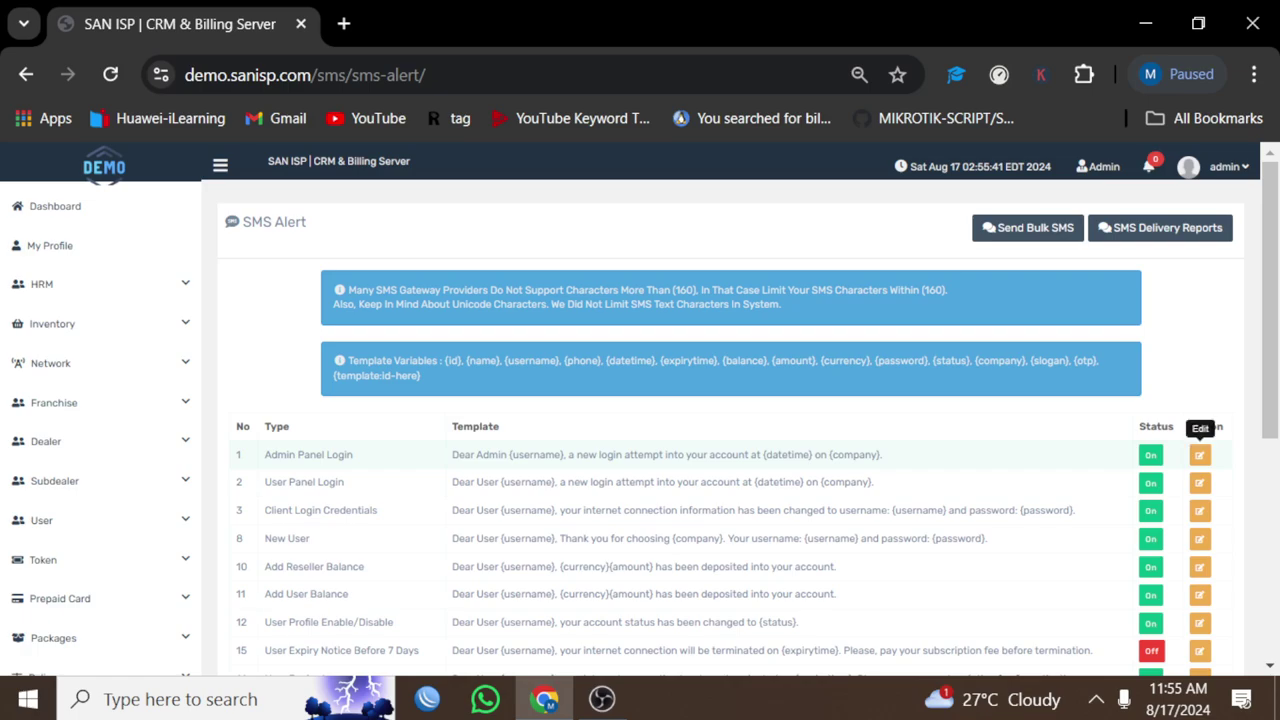
Step: Preview the Admin Panel Login alert editor without changes, then open the empty All Tickets list
{"action": "left_click", "coordinate": [1199, 455]}
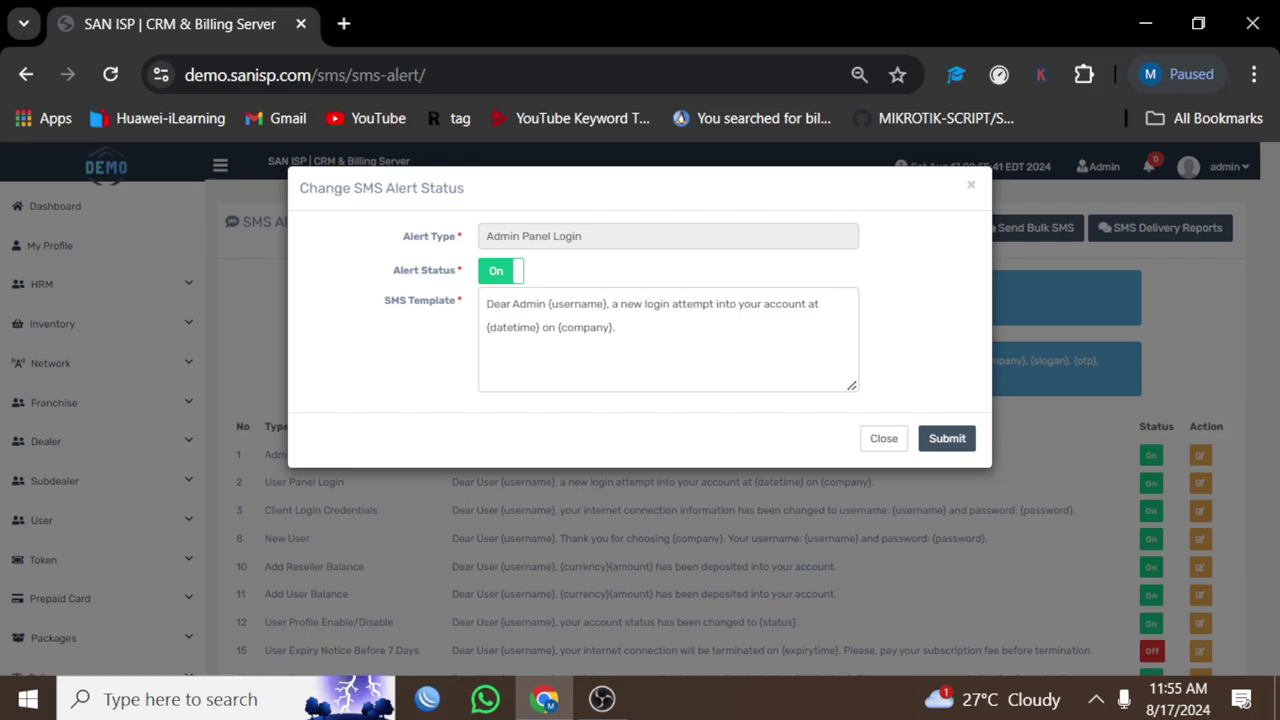
{"action": "key", "text": "Escape"}
{"action": "scroll", "coordinate": [730, 450], "scroll_direction": "down", "scroll_amount": 2}
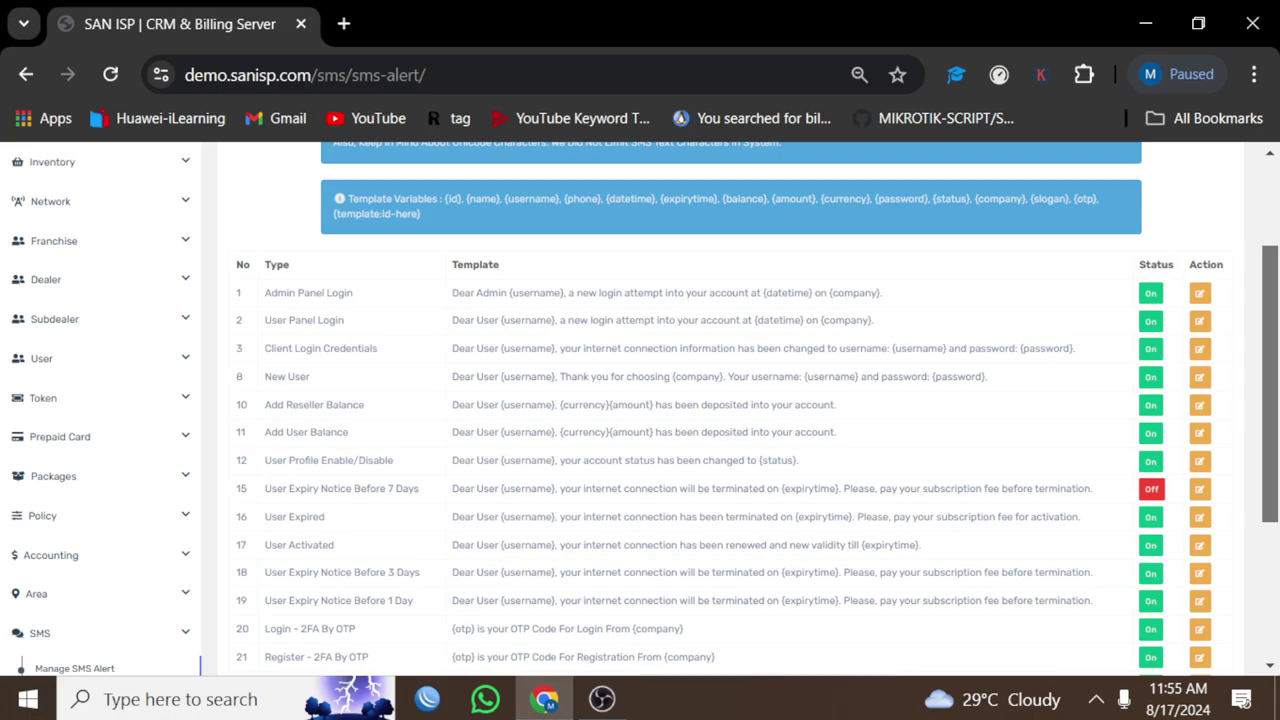
{"action": "scroll", "coordinate": [730, 410], "scroll_direction": "down", "scroll_amount": 3}
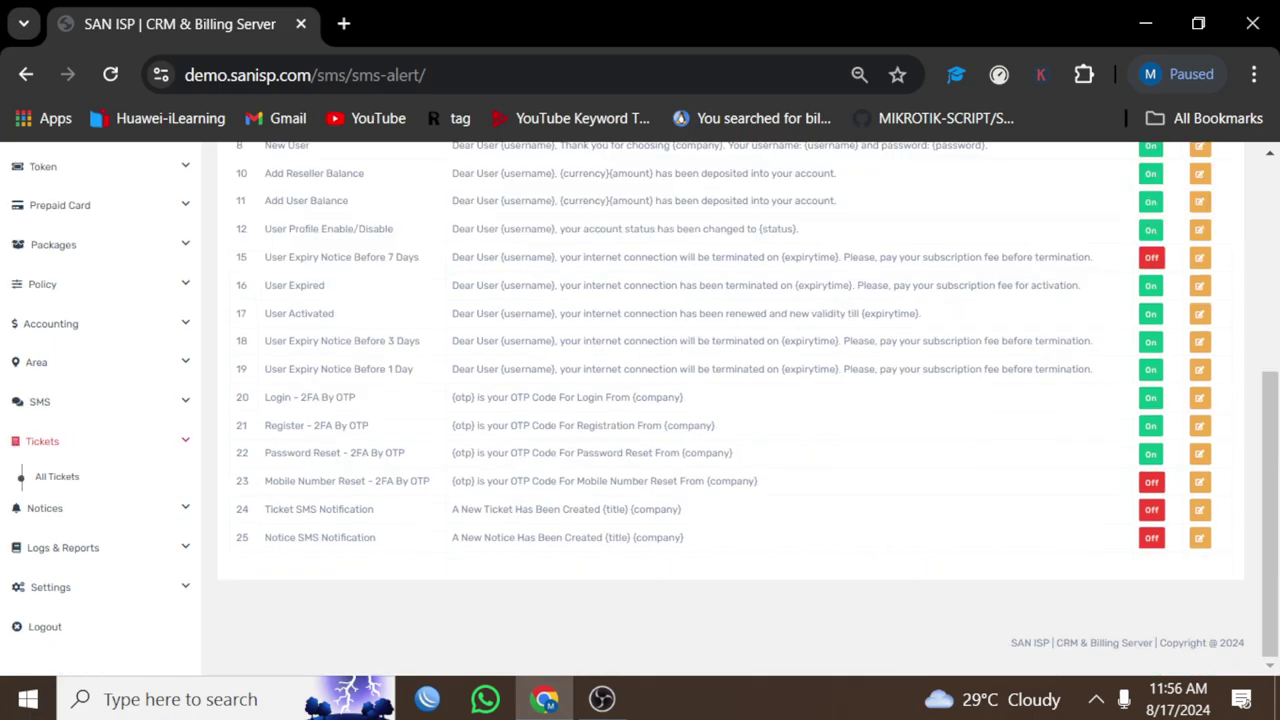
{"action": "left_click", "coordinate": [57, 476]}
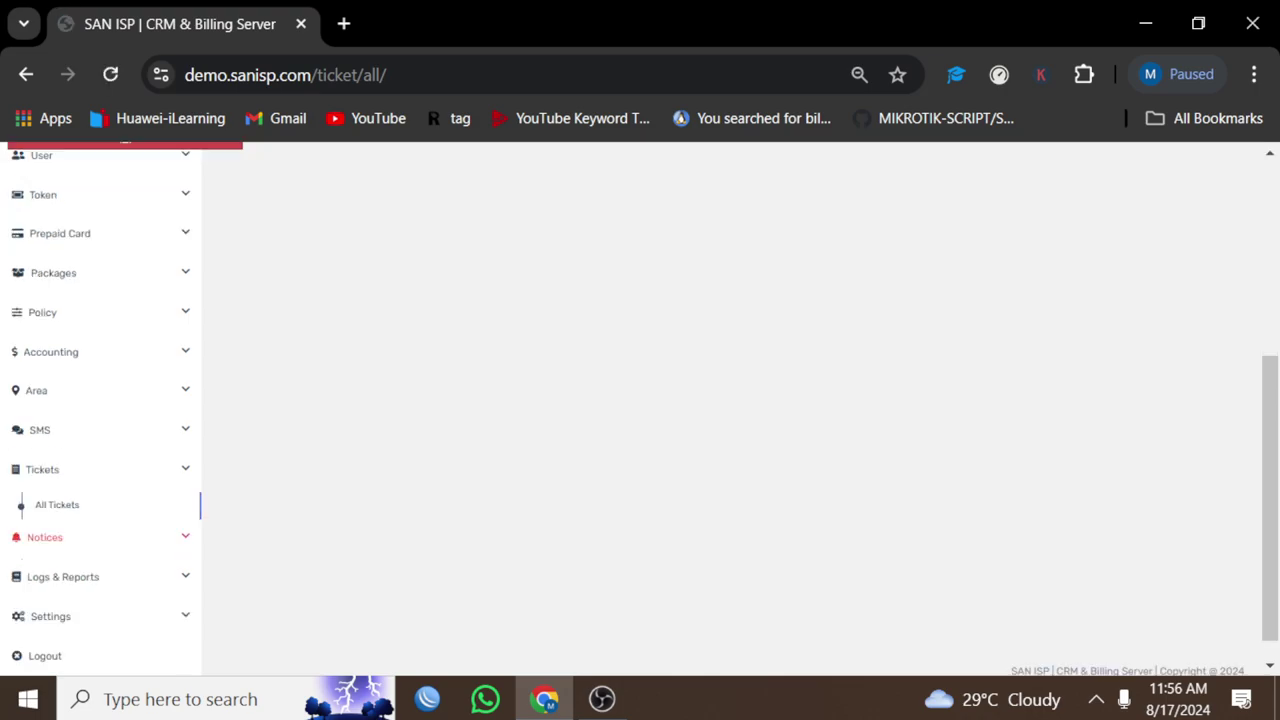
Step: Check Activity Logs, then open General Settings showing SAN ISP and timezone Asia/Karachi
{"action": "scroll", "coordinate": [640, 400], "scroll_direction": "up", "scroll_amount": 2}
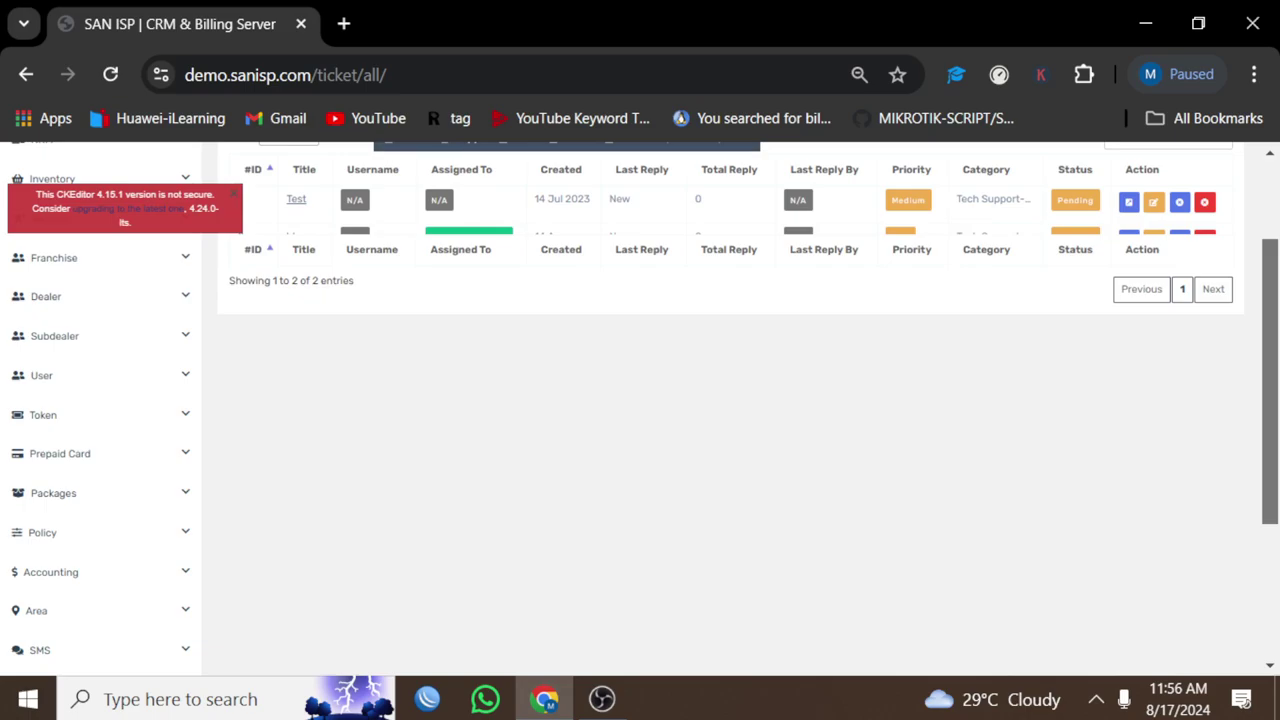
{"action": "scroll", "coordinate": [640, 400], "scroll_direction": "up", "scroll_amount": 2}
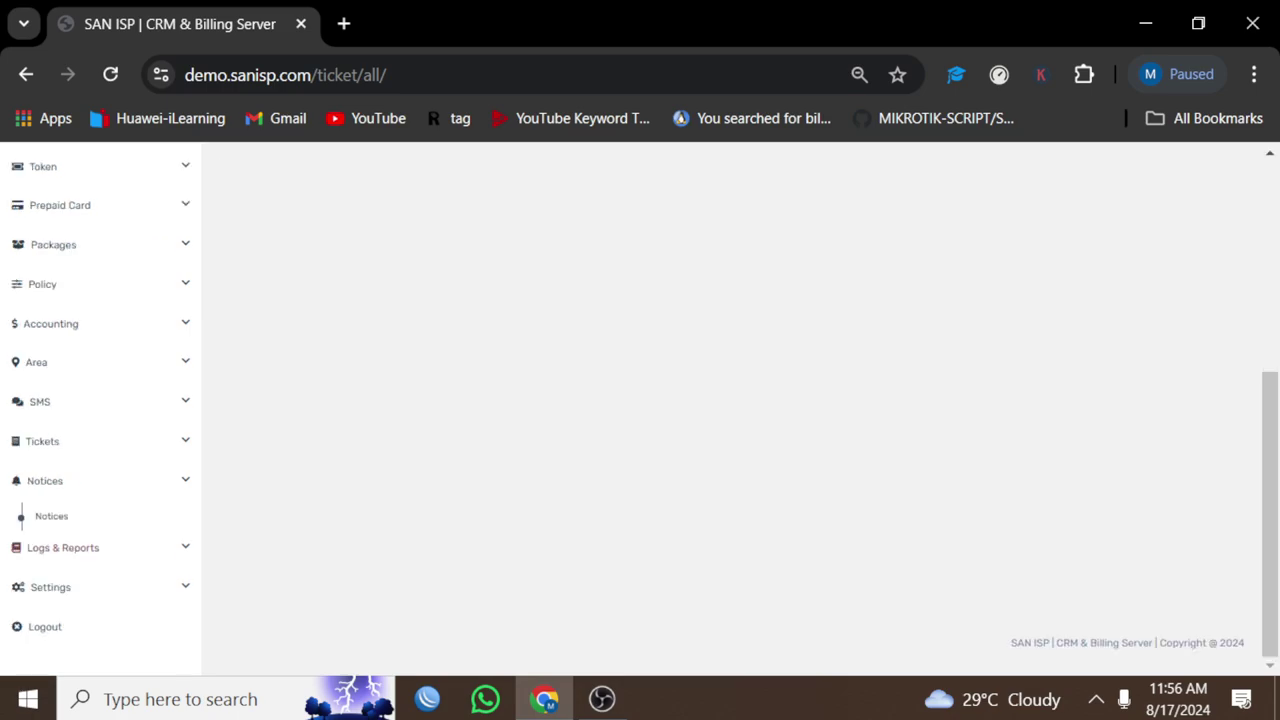
{"action": "left_click", "coordinate": [63, 547]}
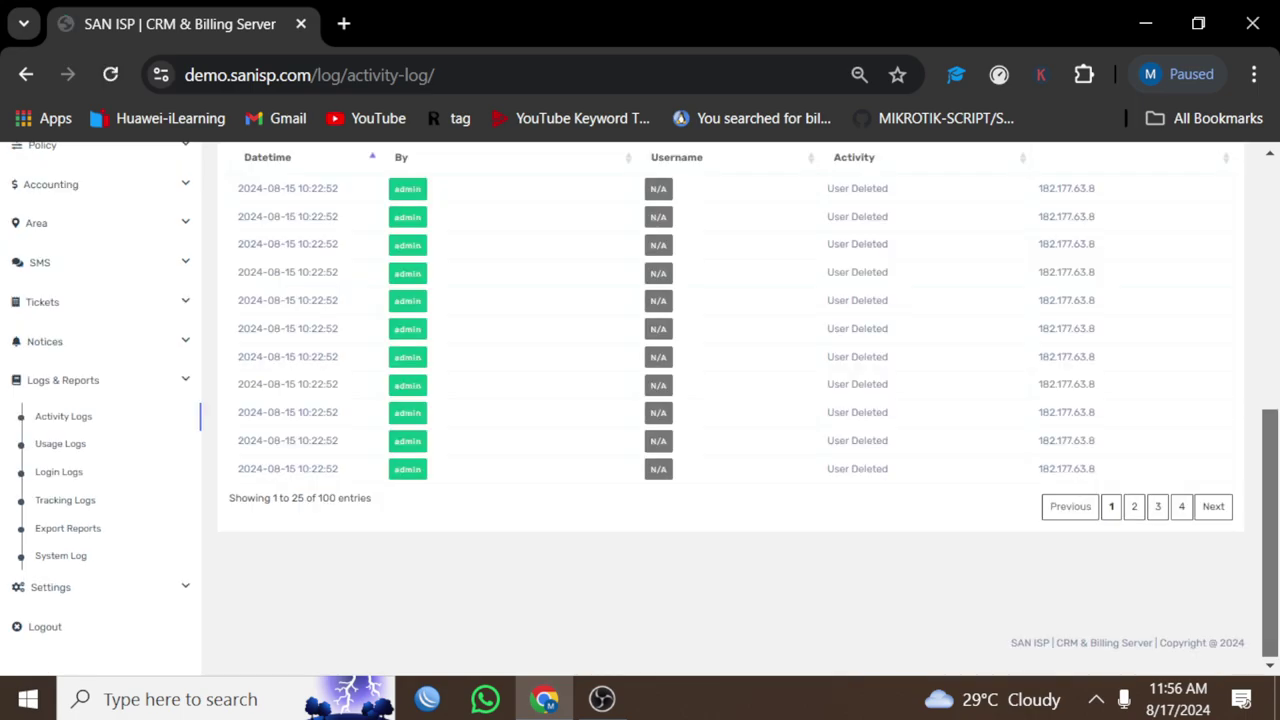
{"action": "left_click", "coordinate": [50, 587]}
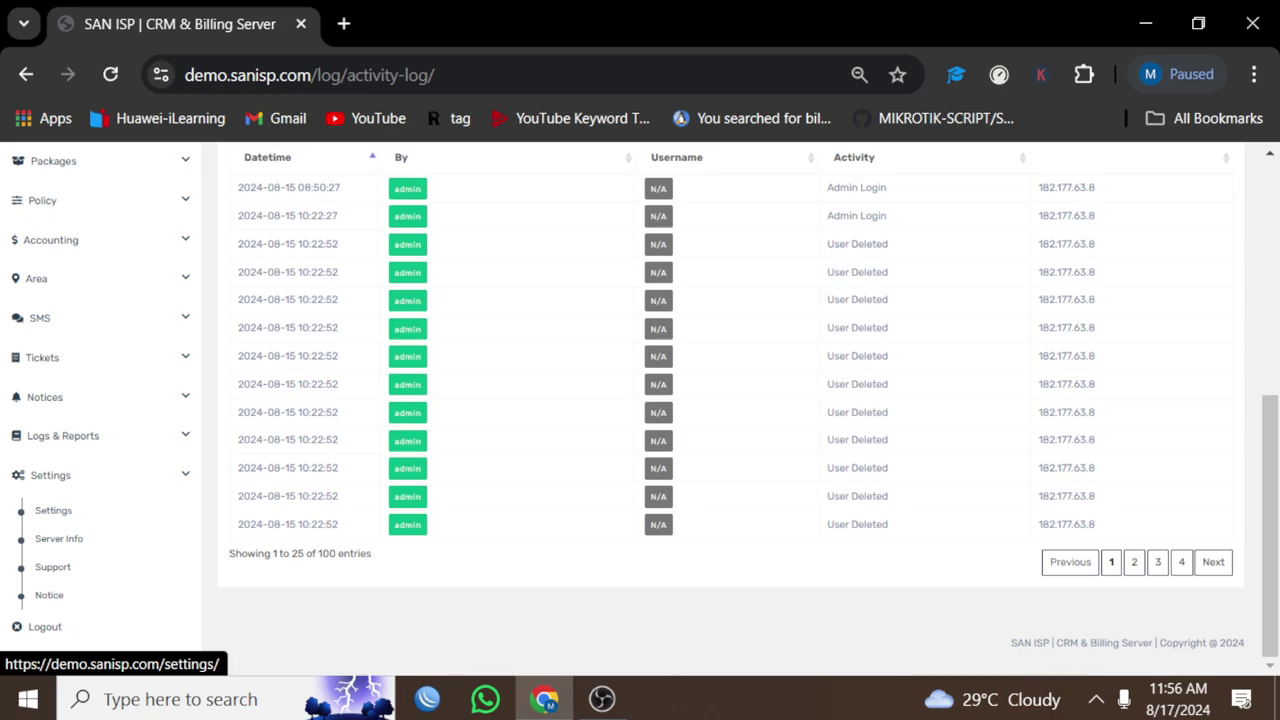
{"action": "left_click", "coordinate": [53, 510]}
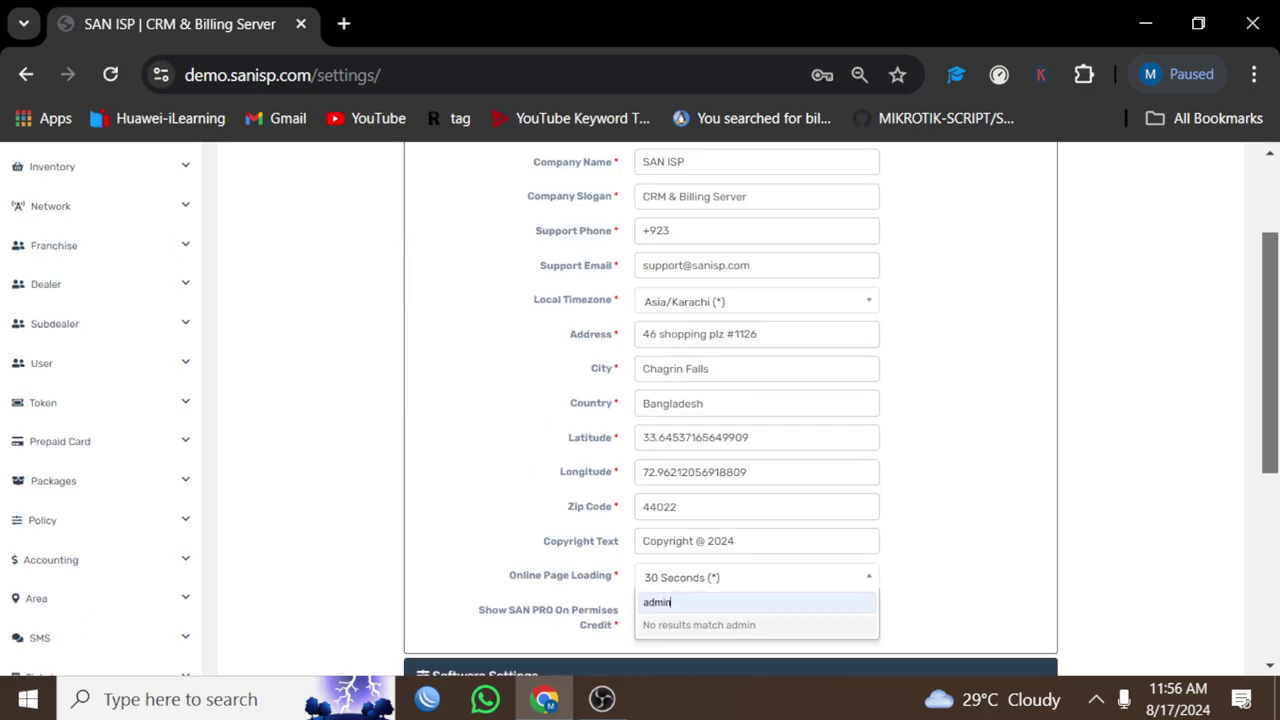
Step: Expand Software and SMS & Email settings and switch SMS Status On with the local gateway
{"action": "scroll", "coordinate": [730, 270], "scroll_direction": "down", "scroll_amount": 4}
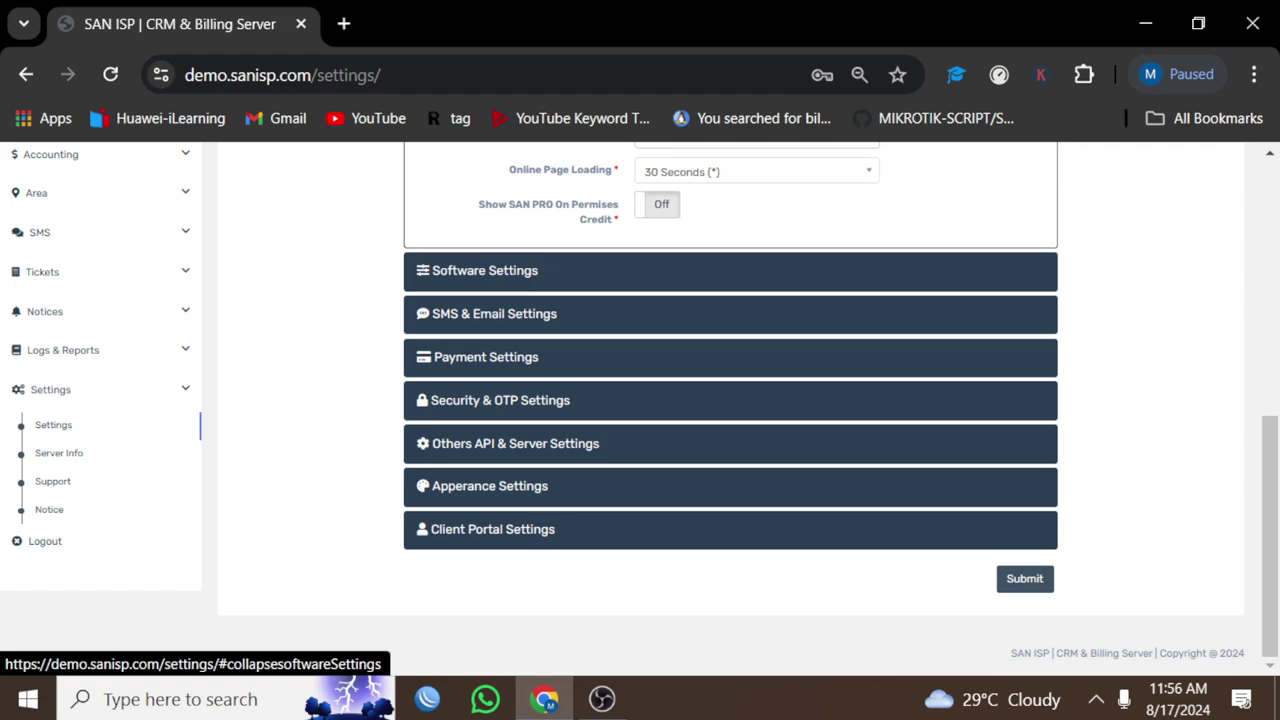
{"action": "left_click", "coordinate": [485, 270]}
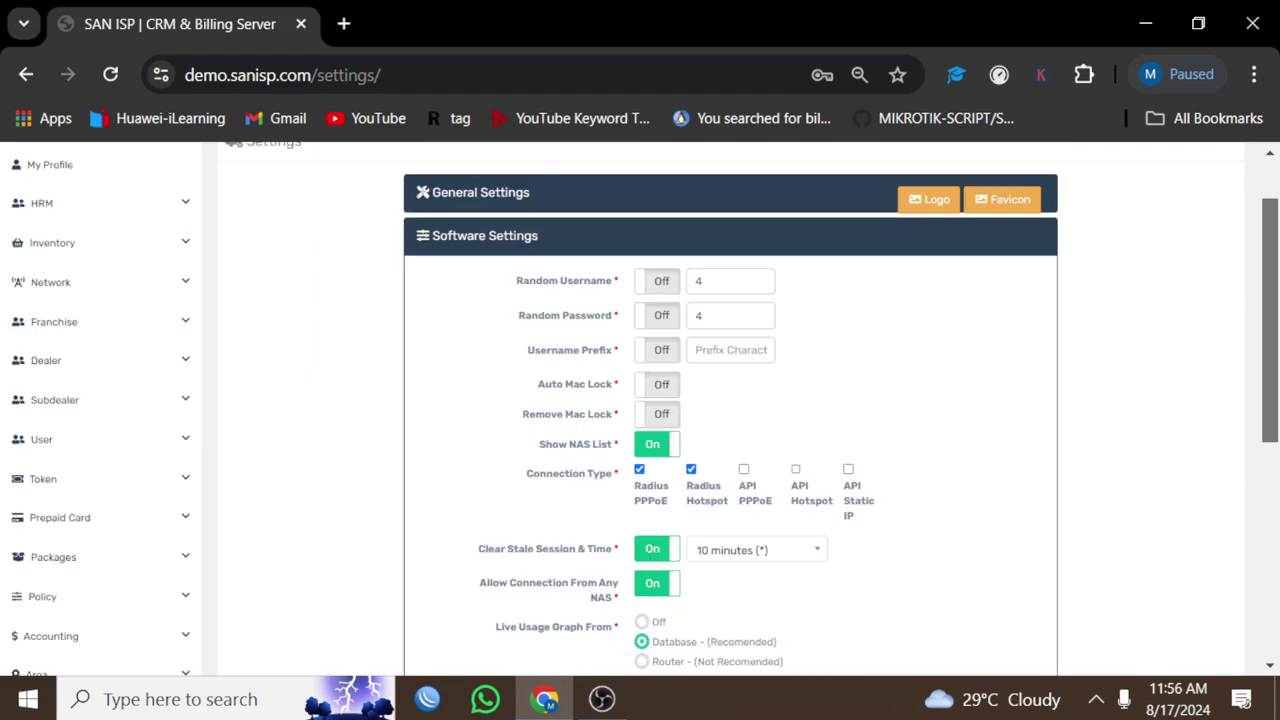
{"action": "scroll", "coordinate": [730, 410], "scroll_direction": "down", "scroll_amount": 5}
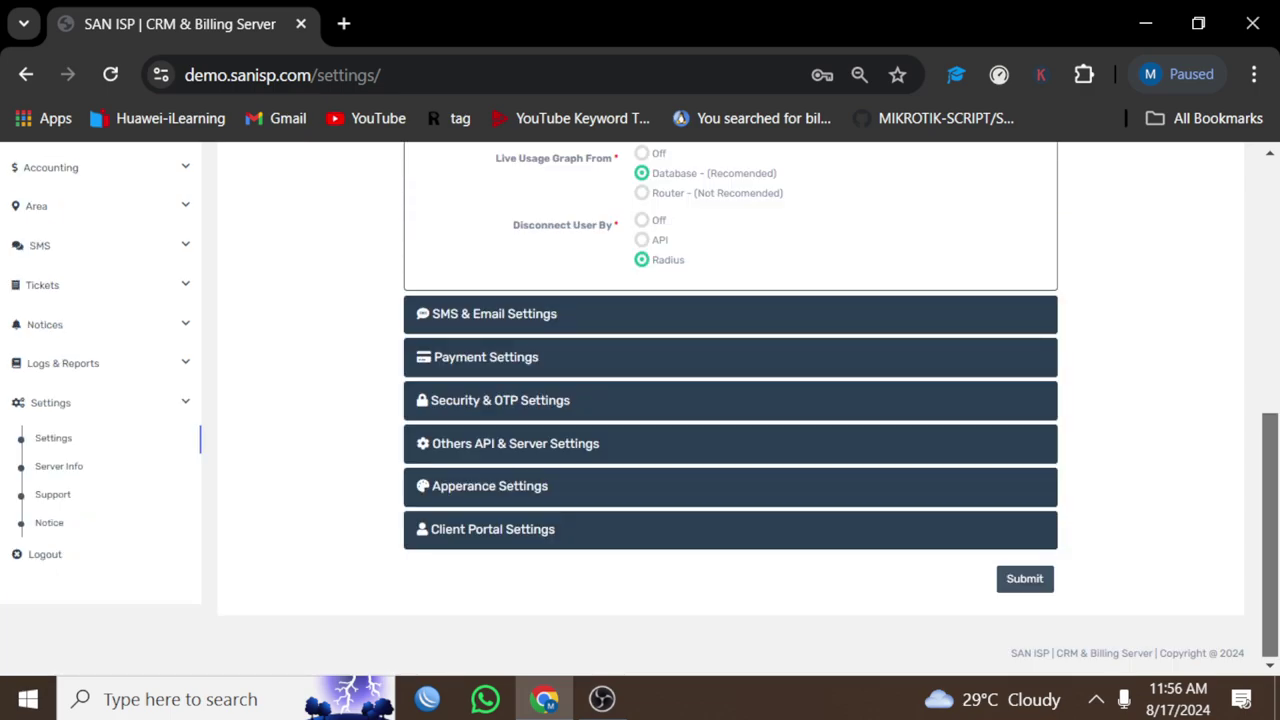
{"action": "left_click", "coordinate": [494, 313]}
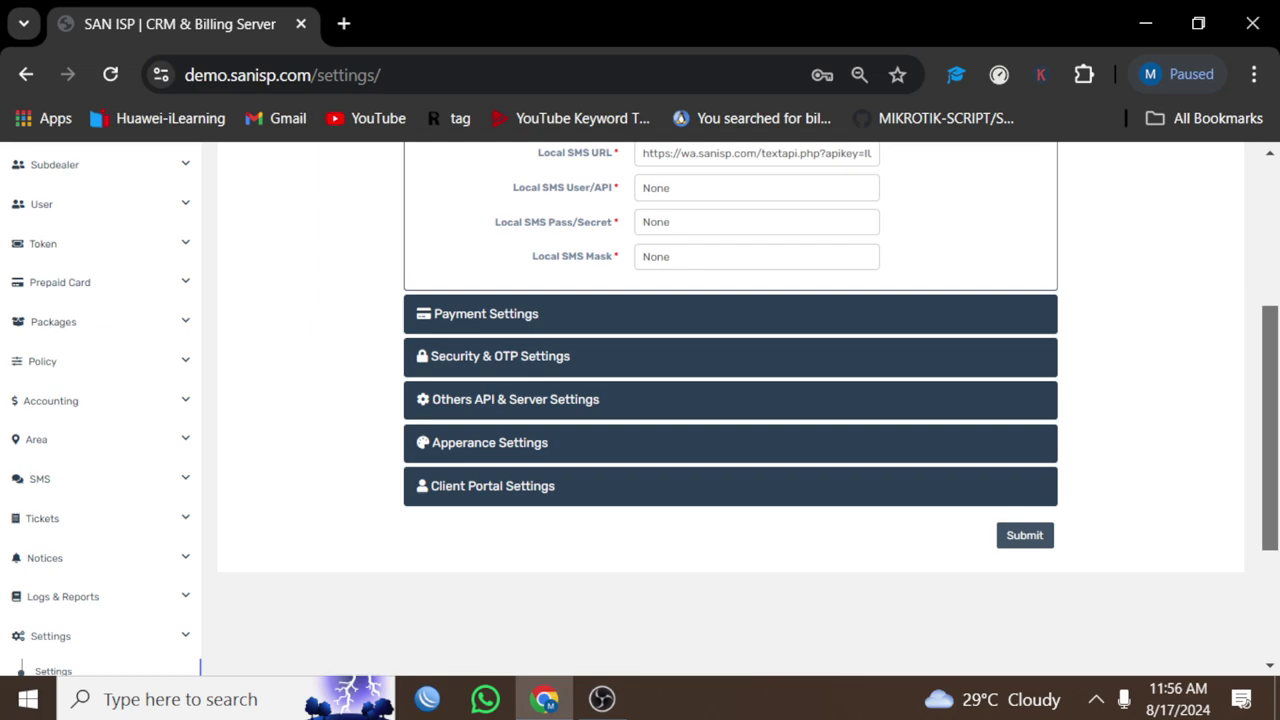
{"action": "scroll", "coordinate": [730, 400], "scroll_direction": "up", "scroll_amount": 2}
{"action": "left_click", "coordinate": [756, 346]}
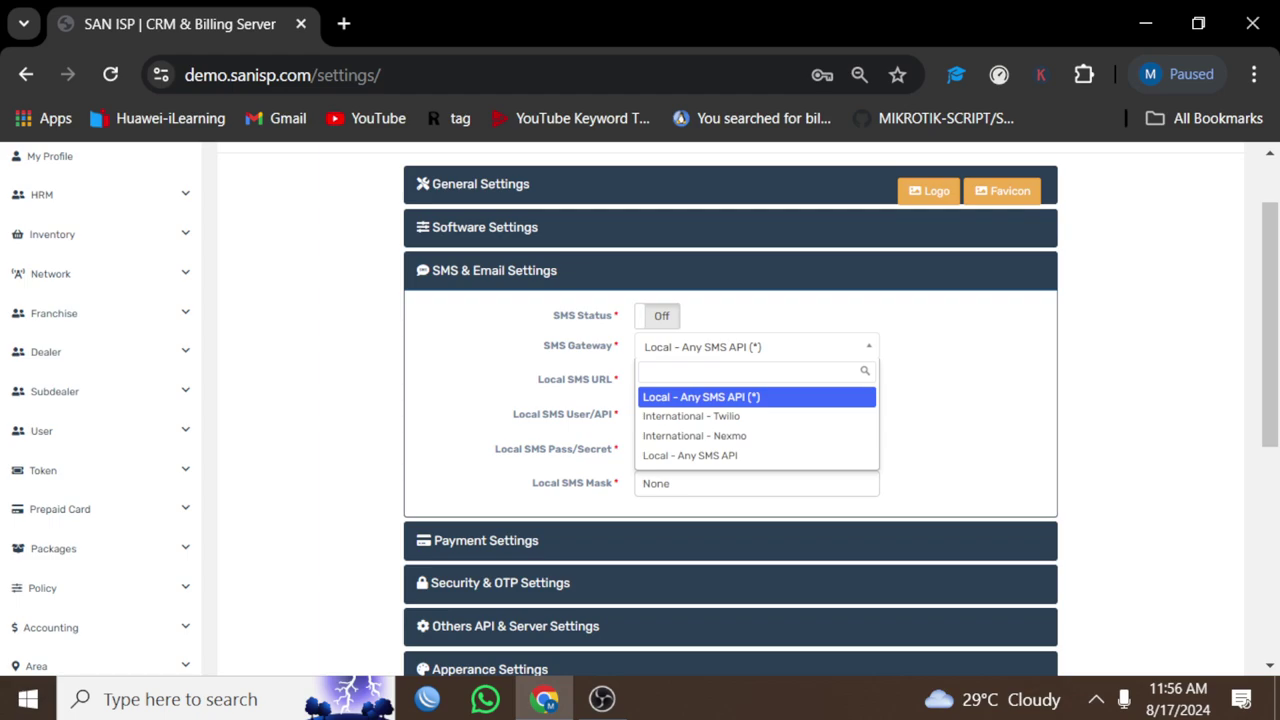
{"action": "left_click", "coordinate": [657, 315]}
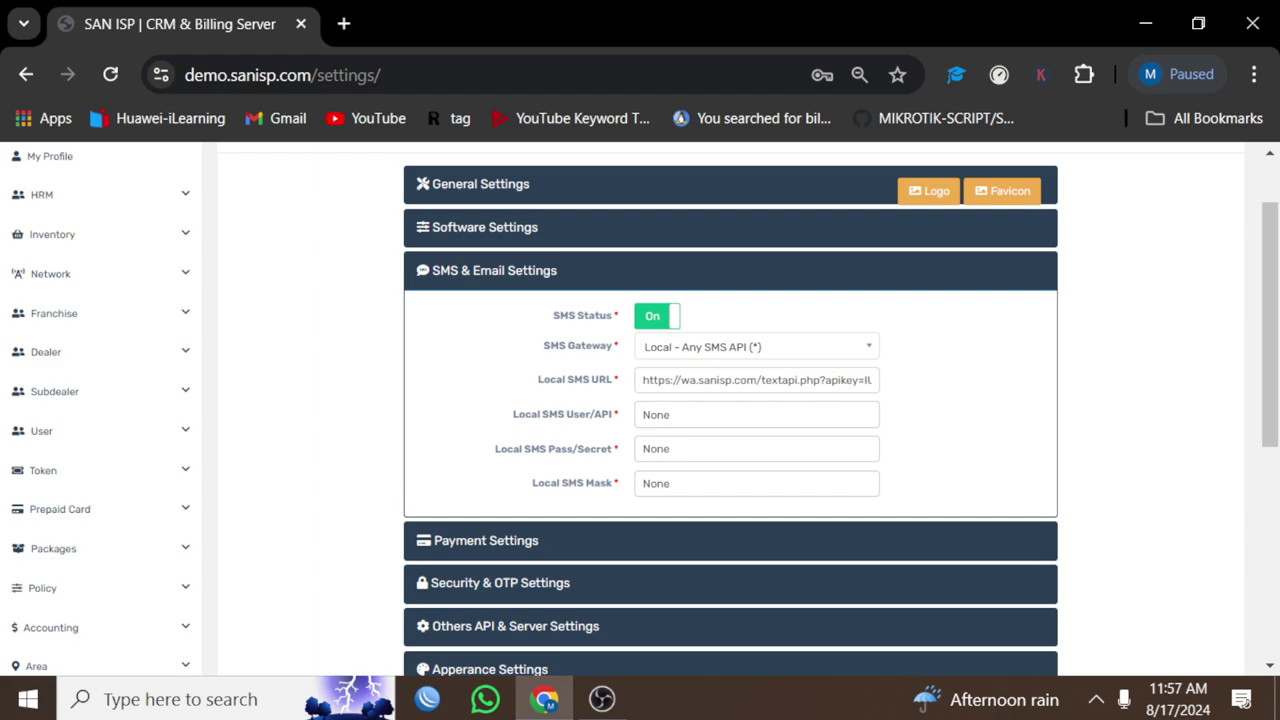
Step: Expand Payment Settings and inspect the Jazzcash Merchant ID
{"action": "left_click", "coordinate": [486, 540]}
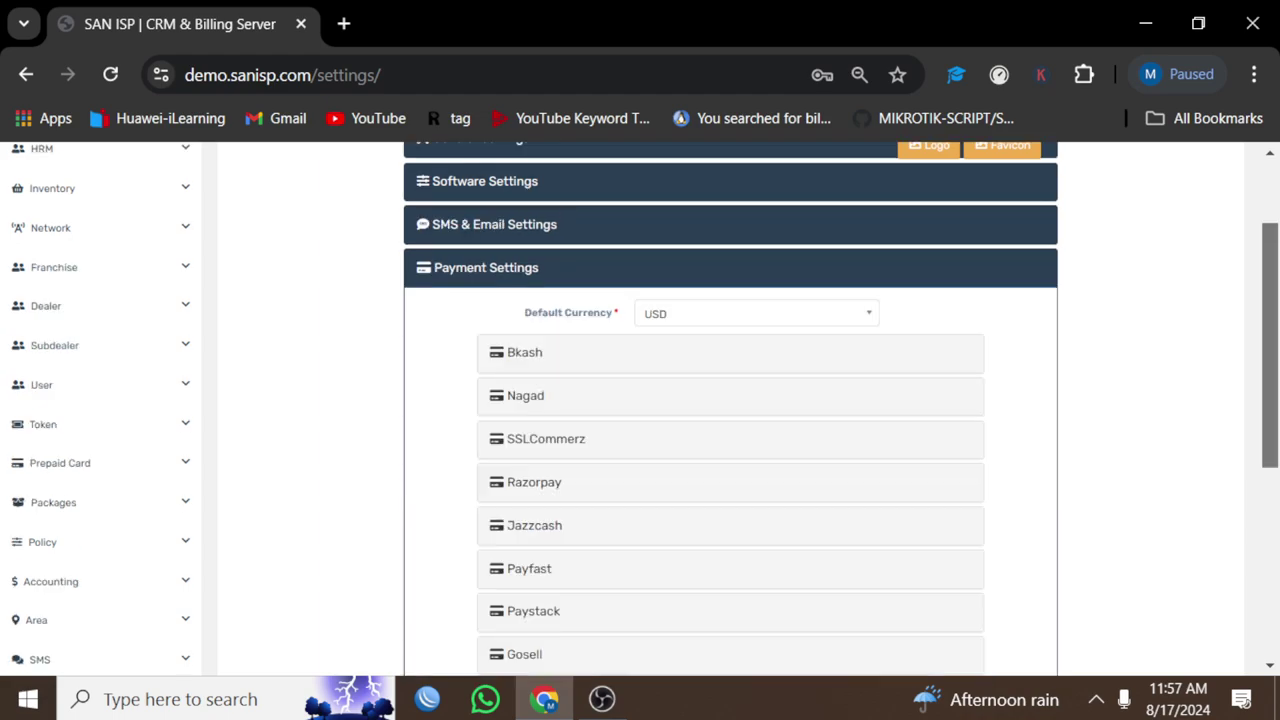
{"action": "scroll", "coordinate": [730, 400], "scroll_direction": "down", "scroll_amount": 2}
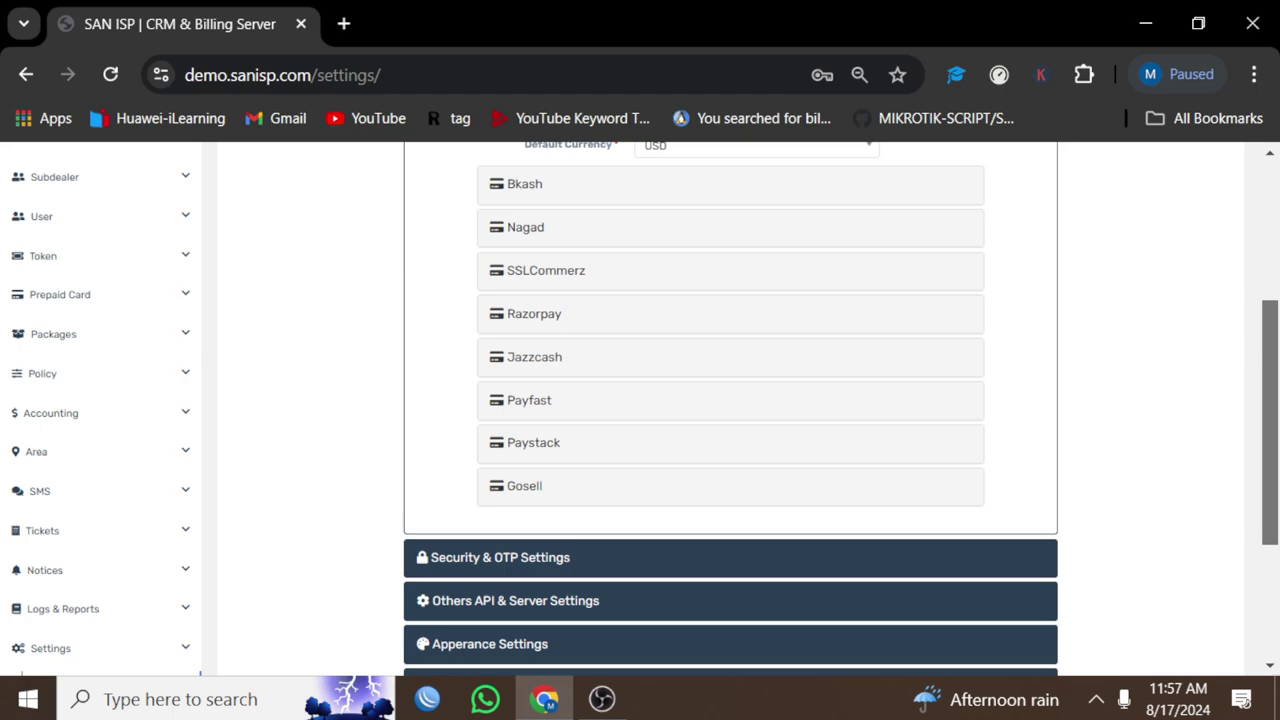
{"action": "left_click", "coordinate": [534, 357]}
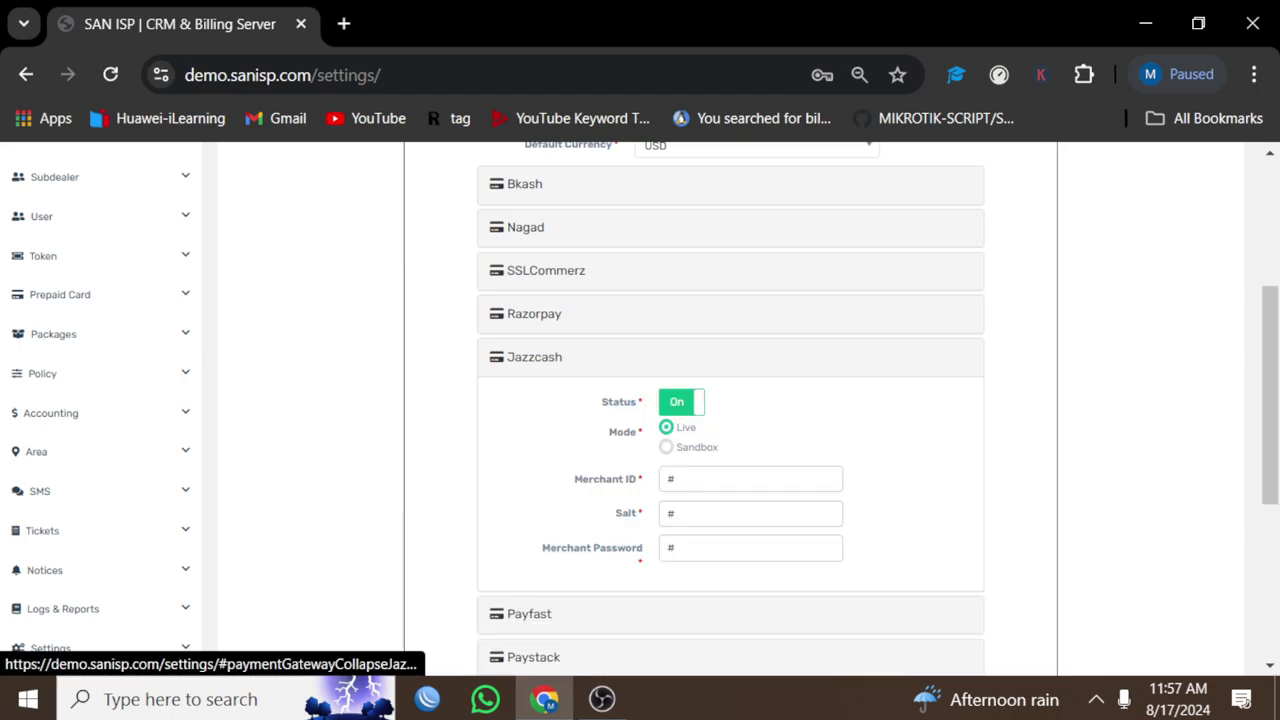
{"action": "double_click", "coordinate": [626, 513]}
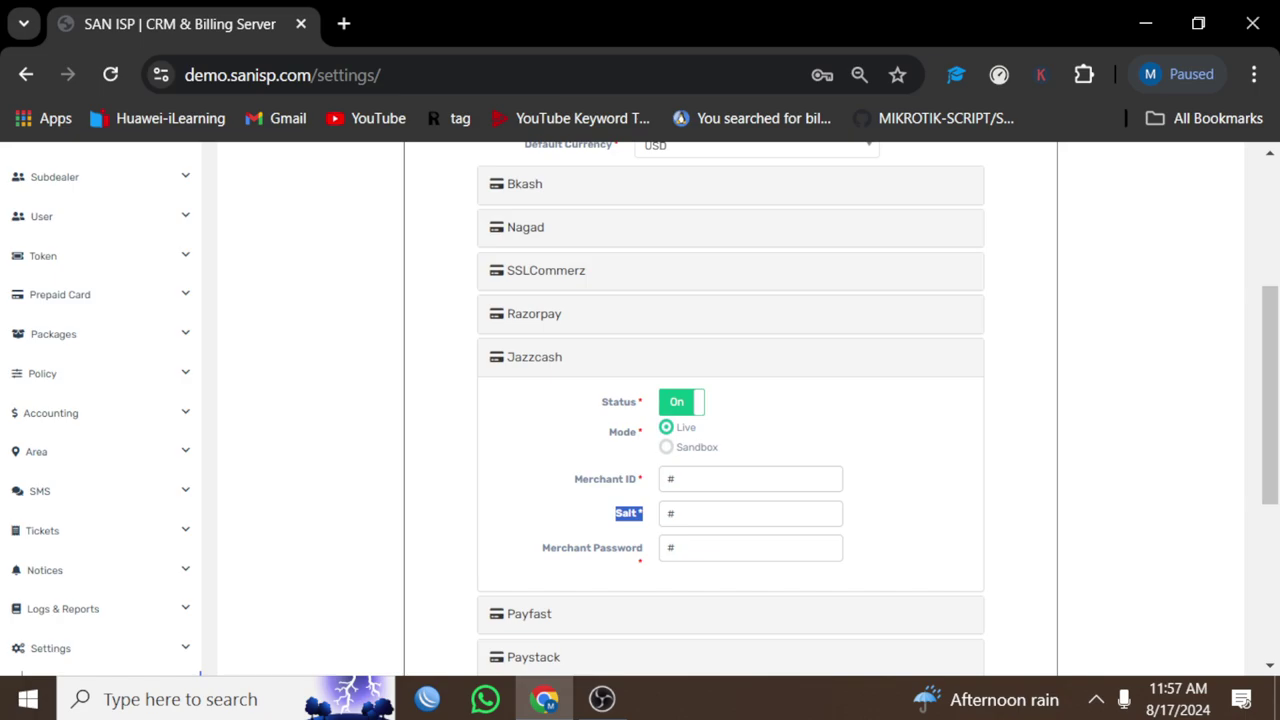
{"action": "double_click", "coordinate": [671, 479]}
{"action": "scroll", "coordinate": [730, 400], "scroll_direction": "down", "scroll_amount": 4}
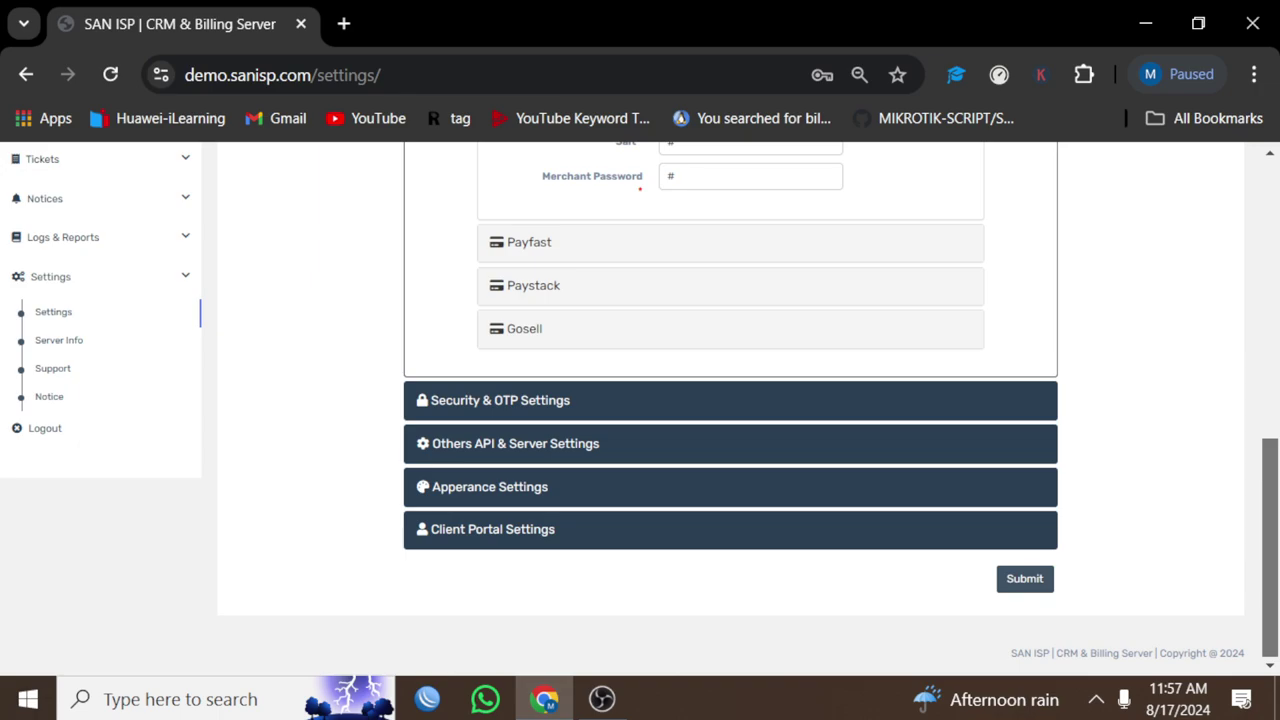
Step: Review Security & OTP Settings: OTPs off, duplicate NIC/phone/email allowed
{"action": "left_click", "coordinate": [500, 400]}
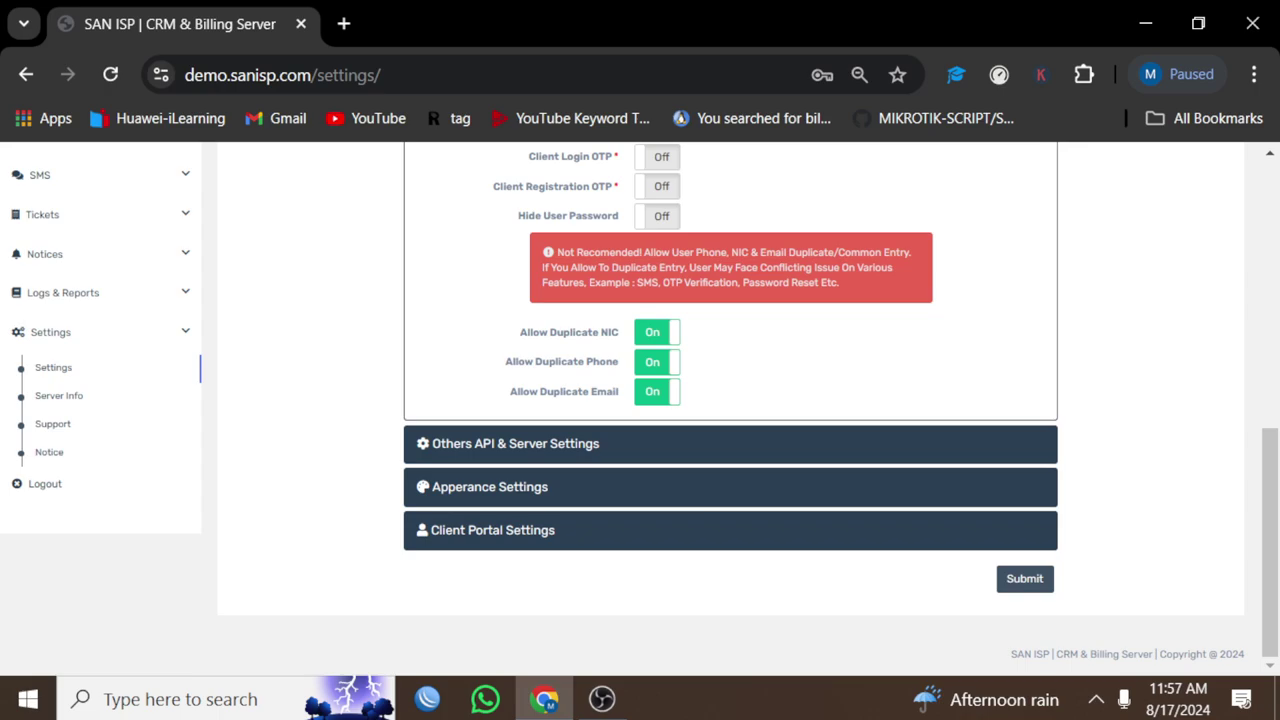
{"action": "scroll", "coordinate": [730, 400], "scroll_direction": "up", "scroll_amount": 4}
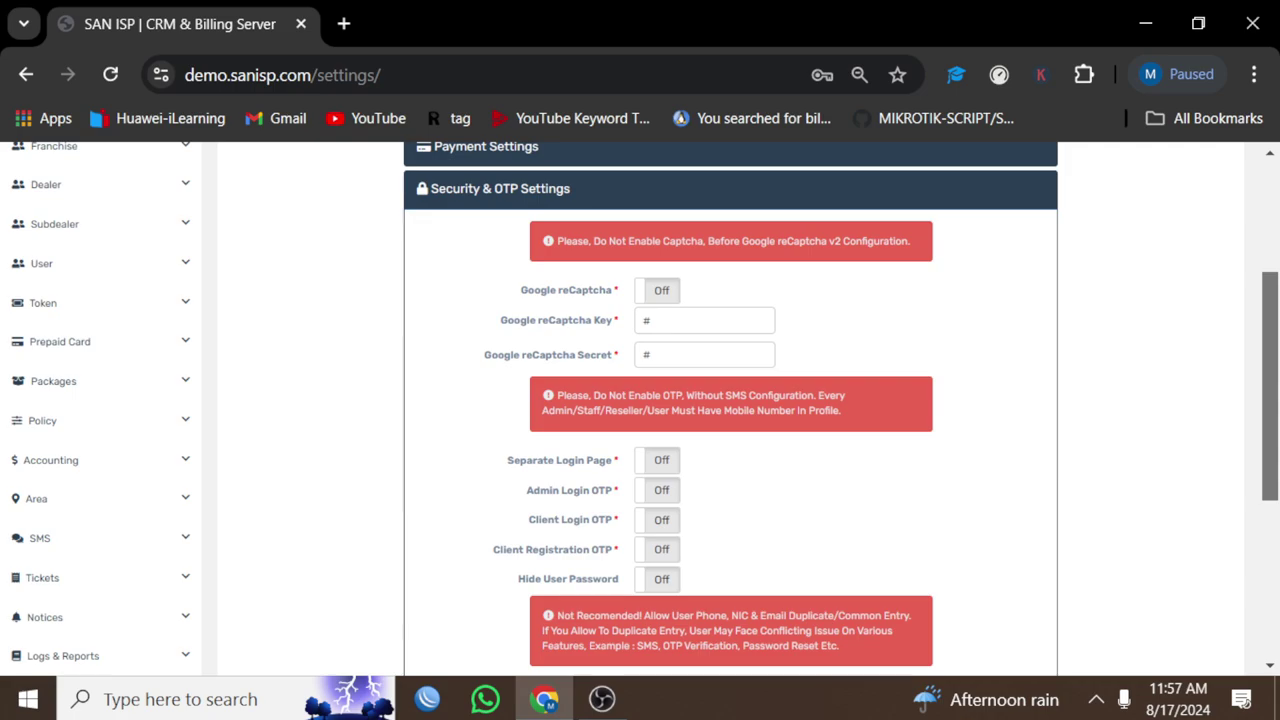
{"action": "scroll", "coordinate": [730, 400], "scroll_direction": "down", "scroll_amount": 4}
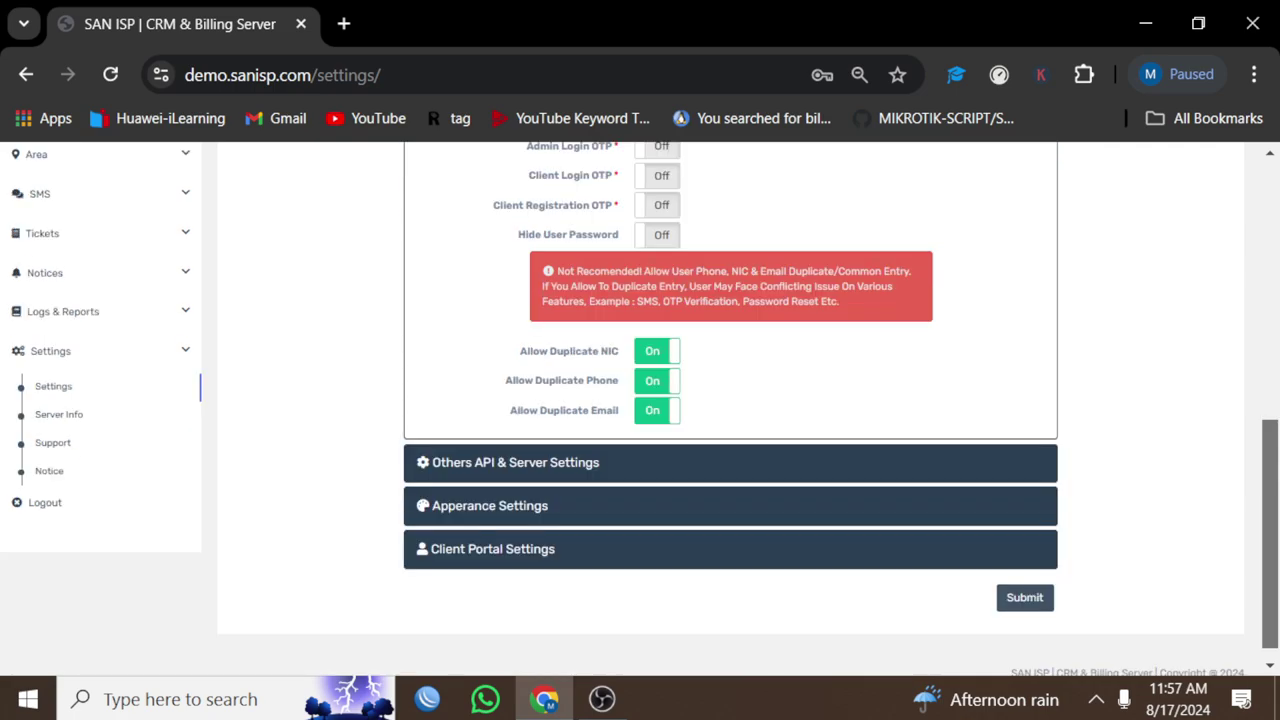
Step: Expand Others API & Server Settings and review its fields
{"action": "left_click", "coordinate": [515, 462]}
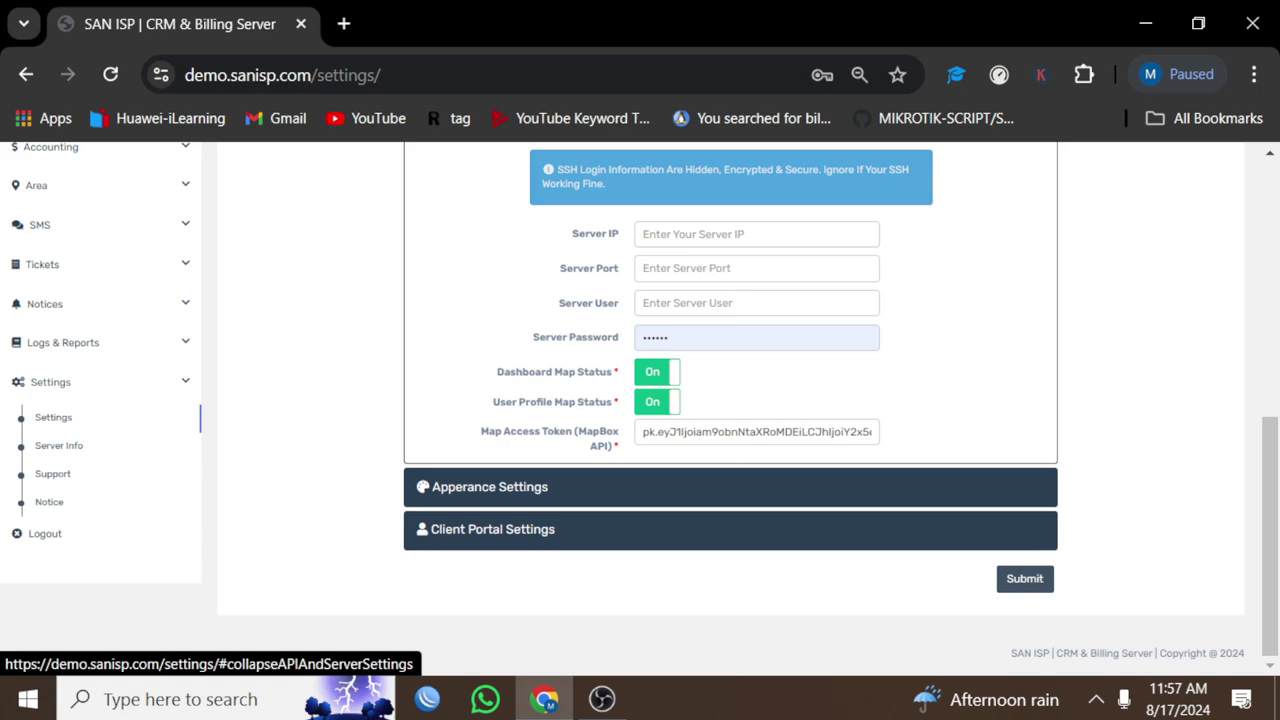
{"action": "scroll", "coordinate": [730, 400], "scroll_direction": "up", "scroll_amount": 4}
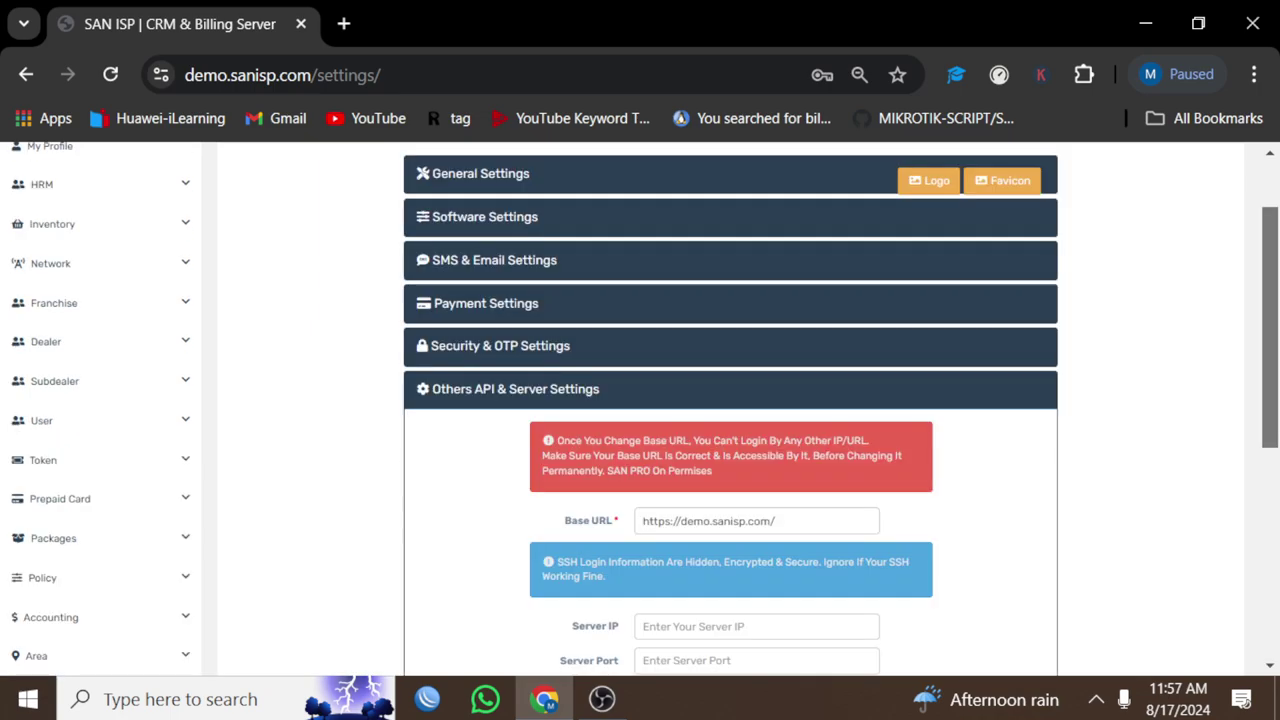
{"action": "scroll", "coordinate": [730, 400], "scroll_direction": "down", "scroll_amount": 2}
{"action": "scroll", "coordinate": [730, 400], "scroll_direction": "down", "scroll_amount": 3}
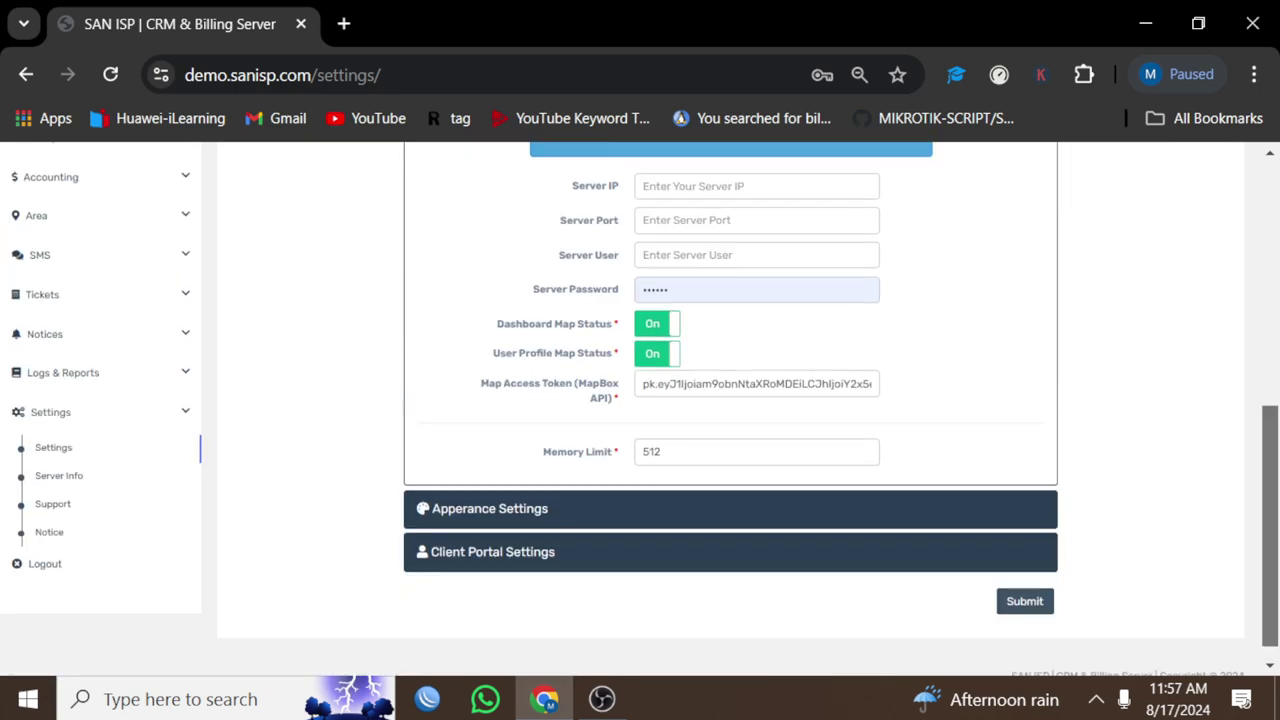
{"action": "scroll", "coordinate": [730, 400], "scroll_direction": "down", "scroll_amount": 1}
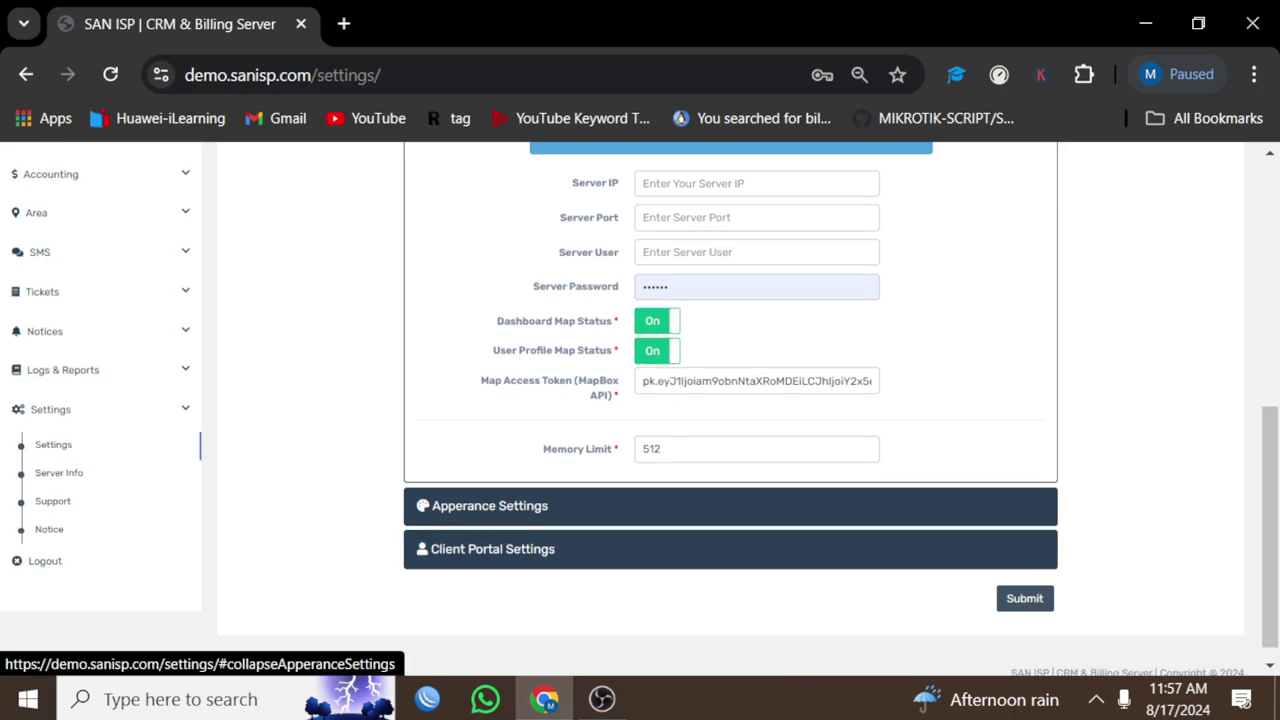
Step: Show Appearance Settings with both admin and client login themes on Legacy Theme
{"action": "left_click", "coordinate": [489, 505]}
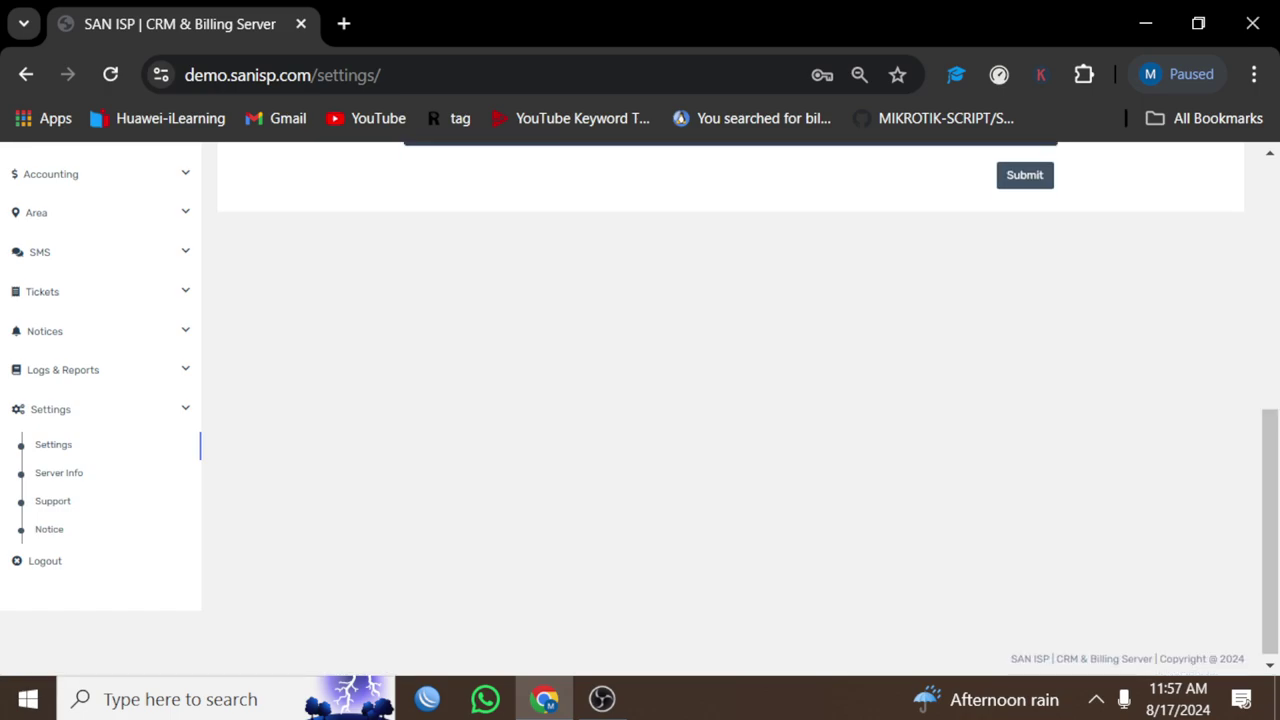
{"action": "scroll", "coordinate": [730, 400], "scroll_direction": "up", "scroll_amount": 4}
{"action": "scroll", "coordinate": [730, 400], "scroll_direction": "down", "scroll_amount": 1}
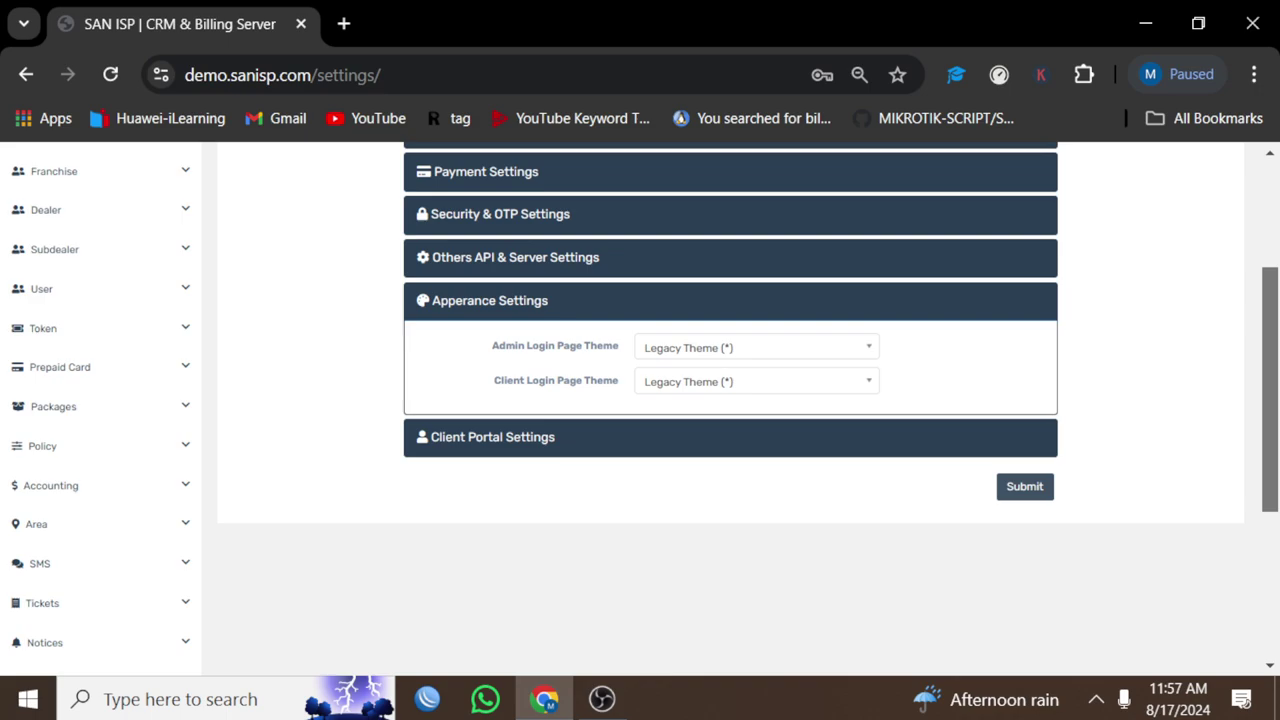
{"action": "left_click", "coordinate": [757, 347]}
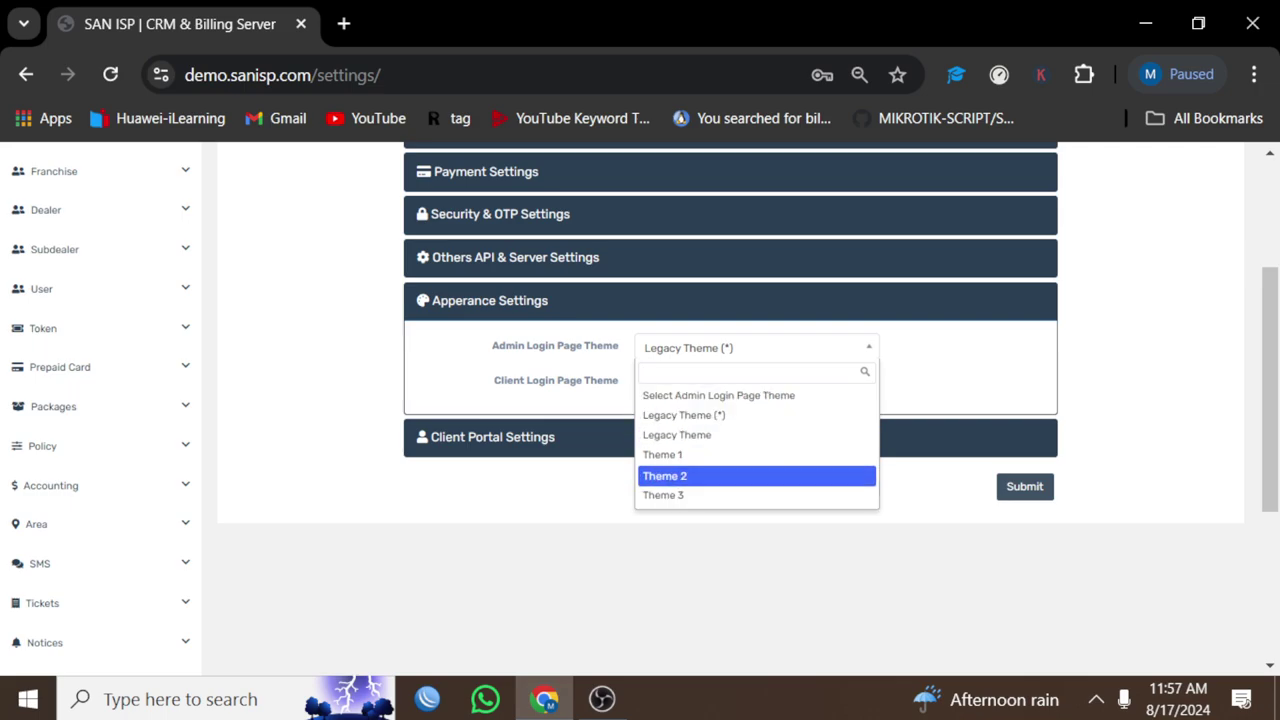
{"action": "key", "text": "Escape"}
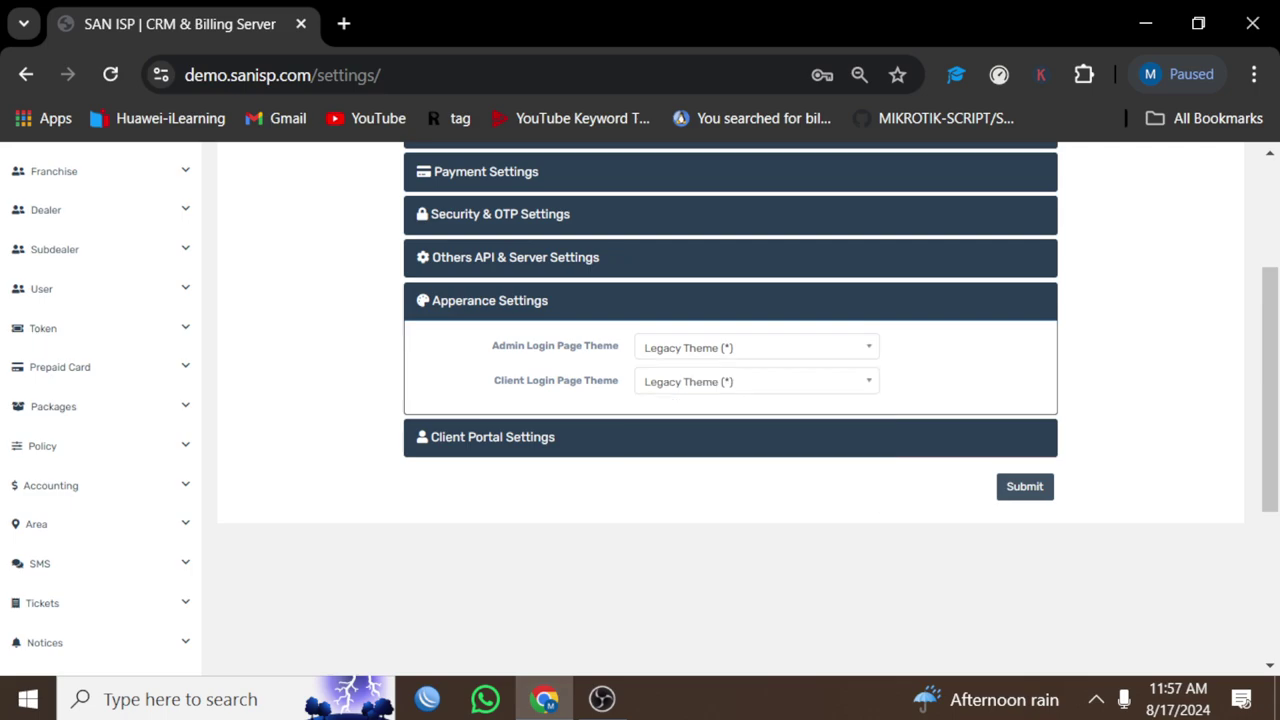
Step: Switch the Client Portal Grace Period to Off and submit the settings form
{"action": "left_click", "coordinate": [493, 437]}
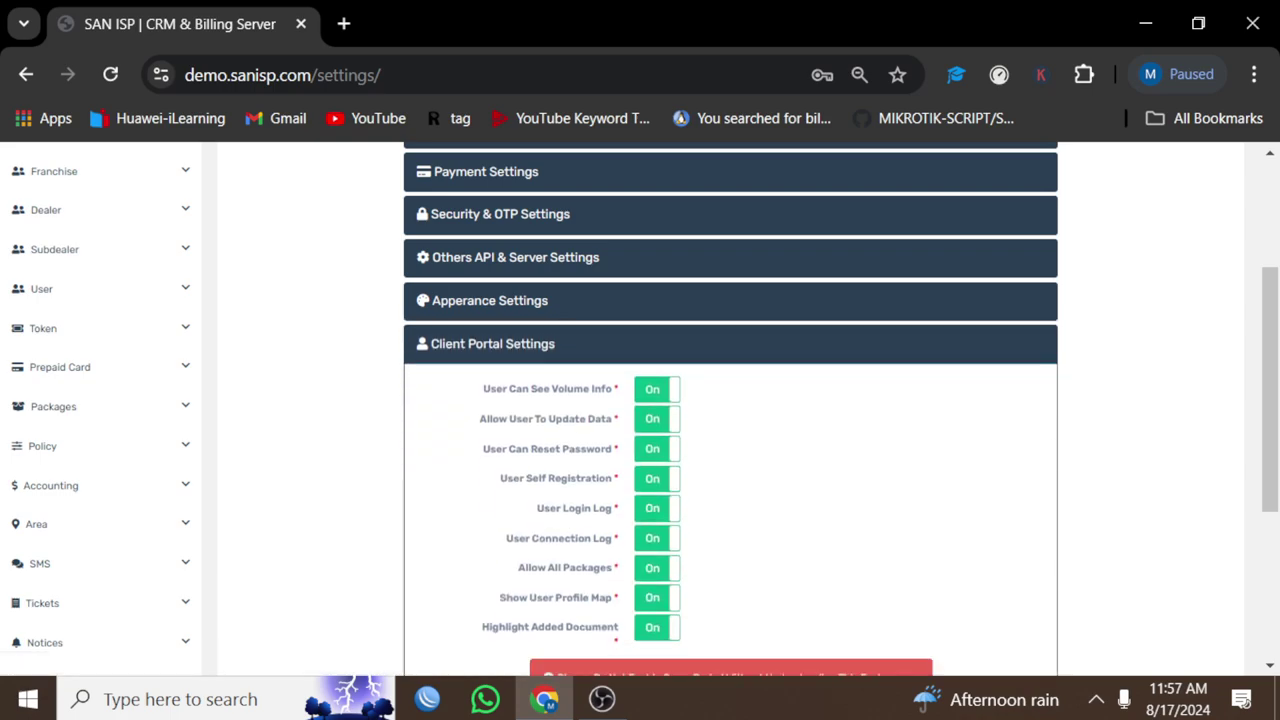
{"action": "scroll", "coordinate": [730, 410], "scroll_direction": "down", "scroll_amount": 3}
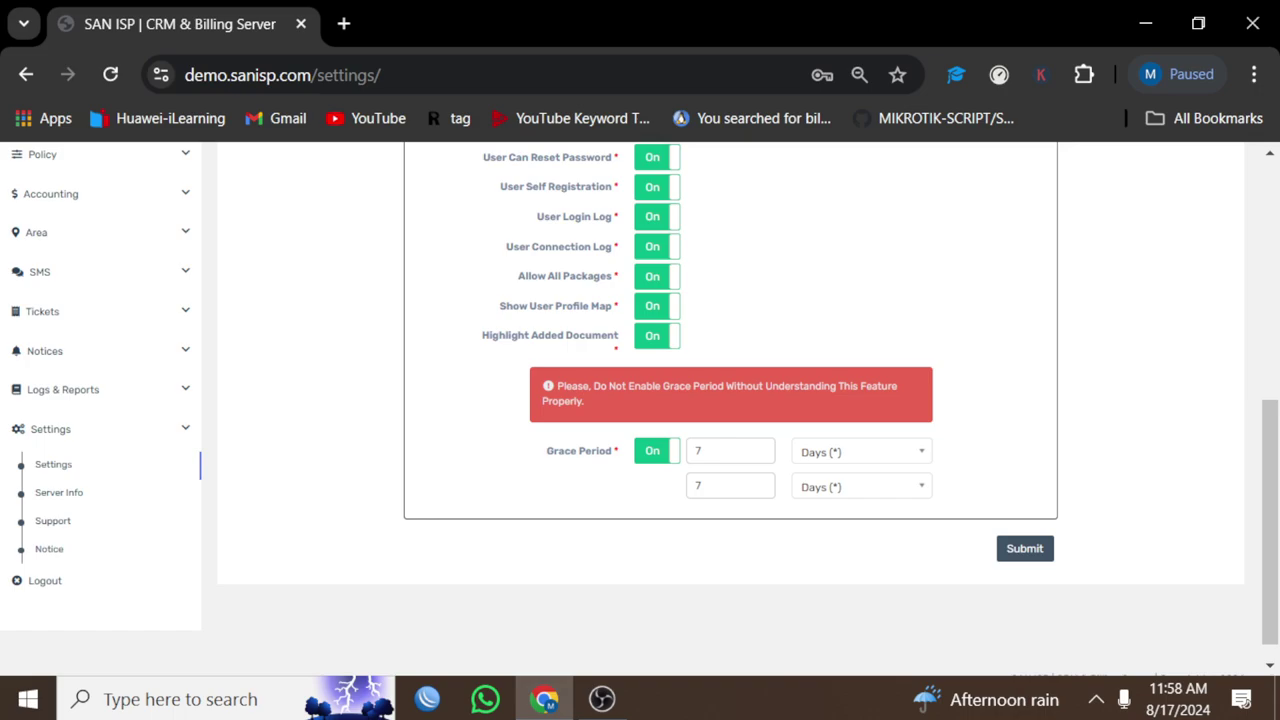
{"action": "left_click", "coordinate": [657, 450]}
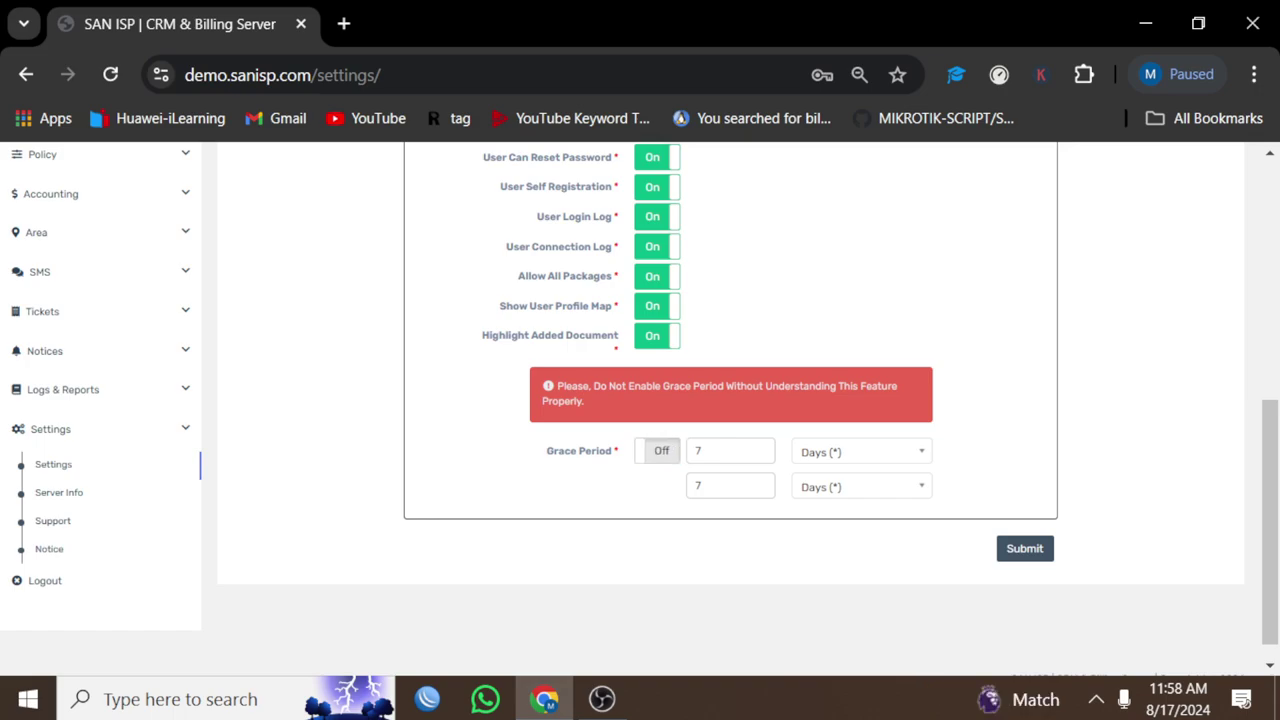
{"action": "scroll", "coordinate": [730, 410], "scroll_direction": "up", "scroll_amount": 4}
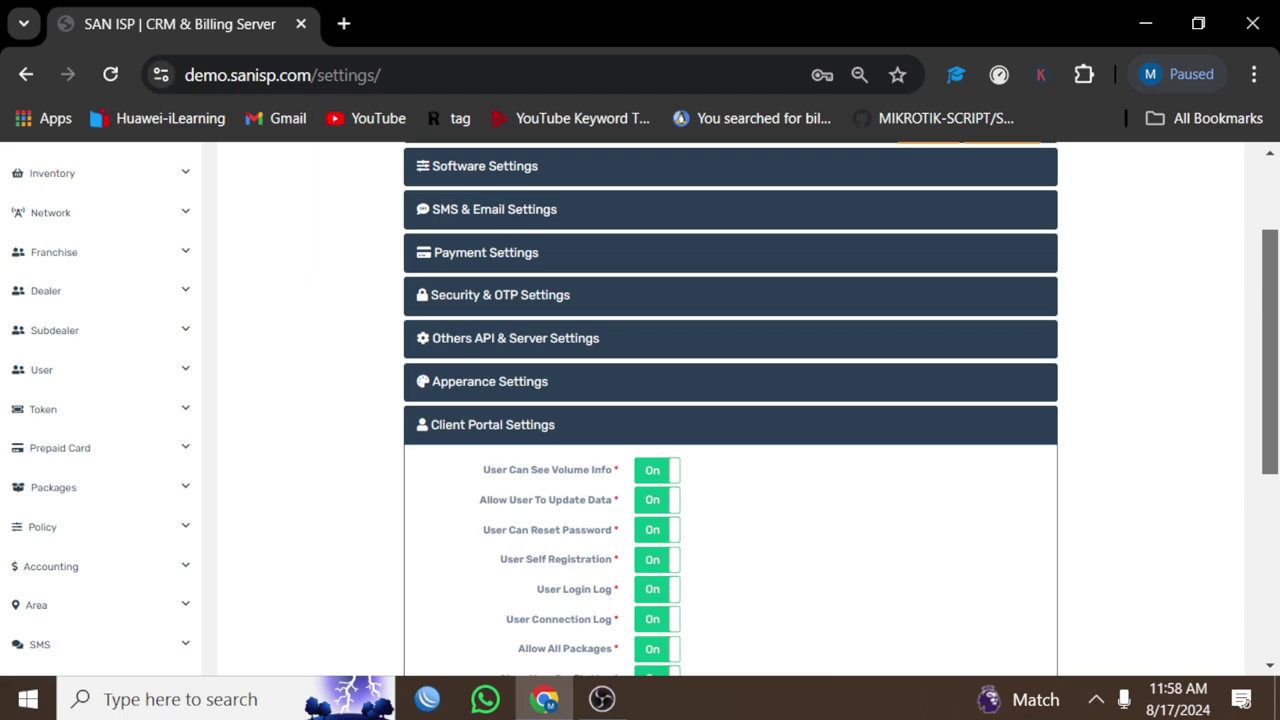
{"action": "scroll", "coordinate": [730, 410], "scroll_direction": "down", "scroll_amount": 4}
{"action": "scroll", "coordinate": [730, 410], "scroll_direction": "up", "scroll_amount": 5}
{"action": "scroll", "coordinate": [730, 410], "scroll_direction": "down", "scroll_amount": 5}
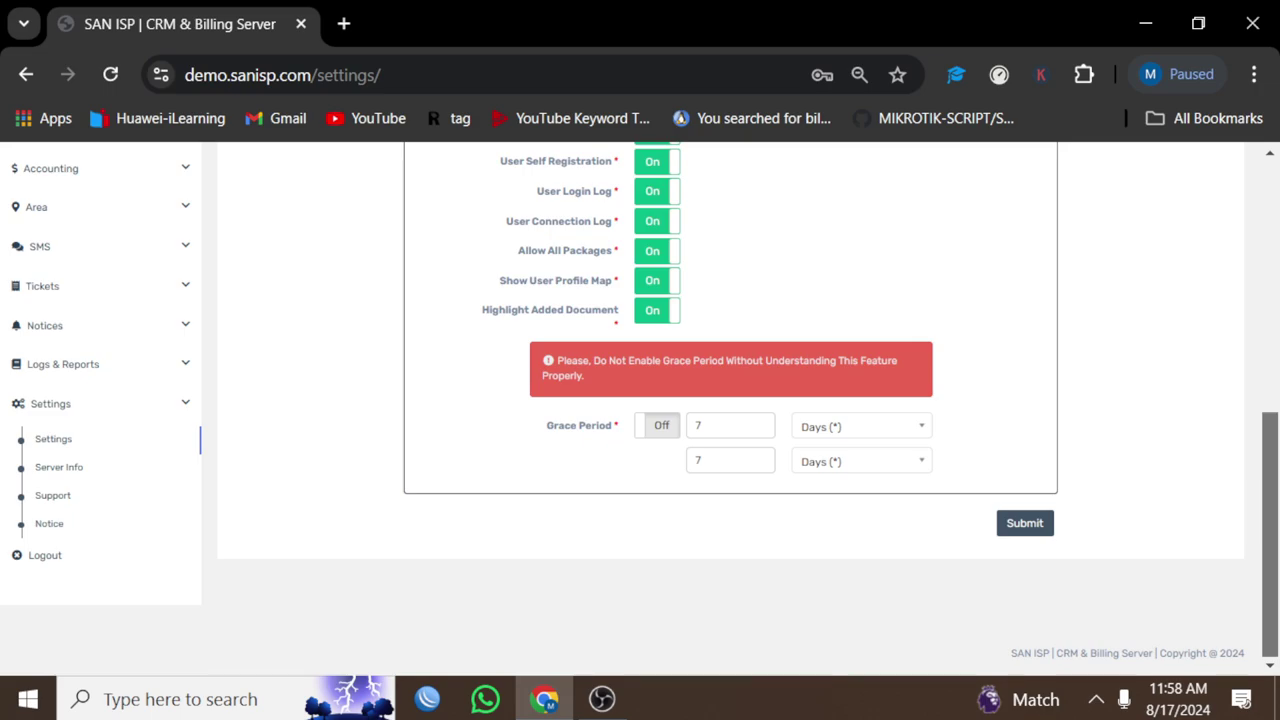
{"action": "key", "text": "Return"}
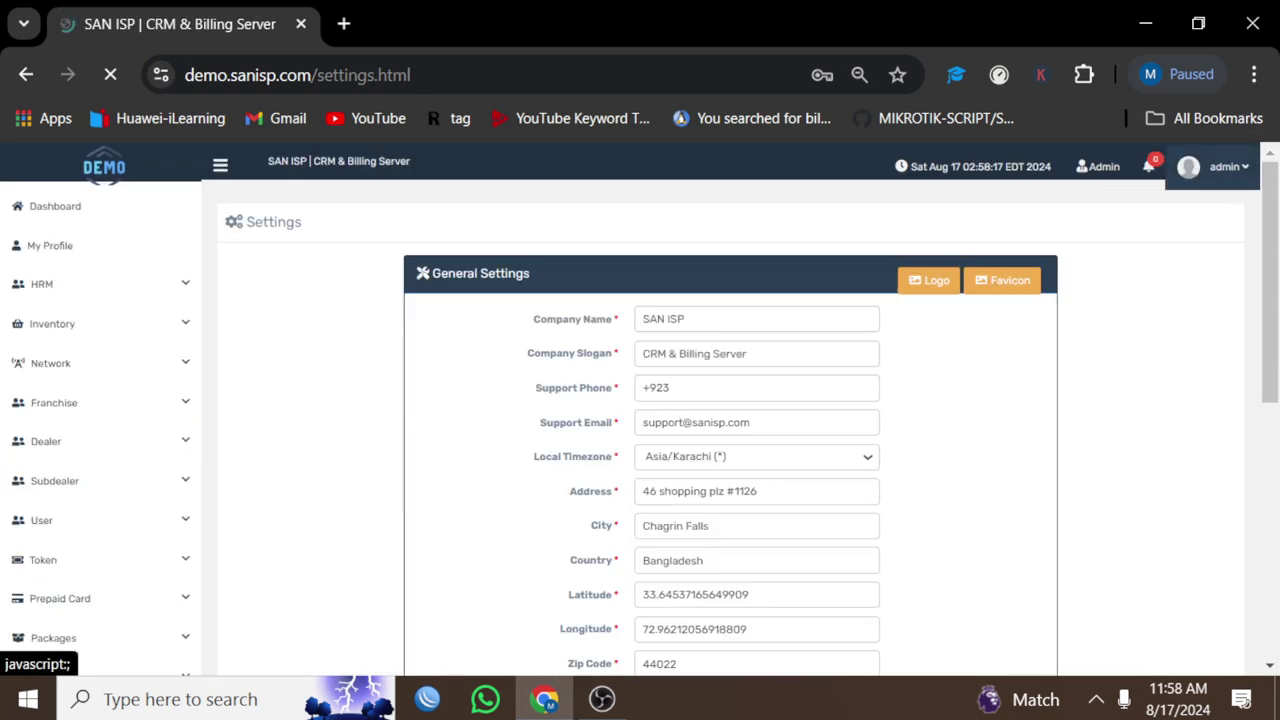
Step: Open Server Info and review its details: PHP 7.2.34, MySQL 10.6.18-MariaDB, license, disk and ping
{"action": "left_click", "coordinate": [1215, 166]}
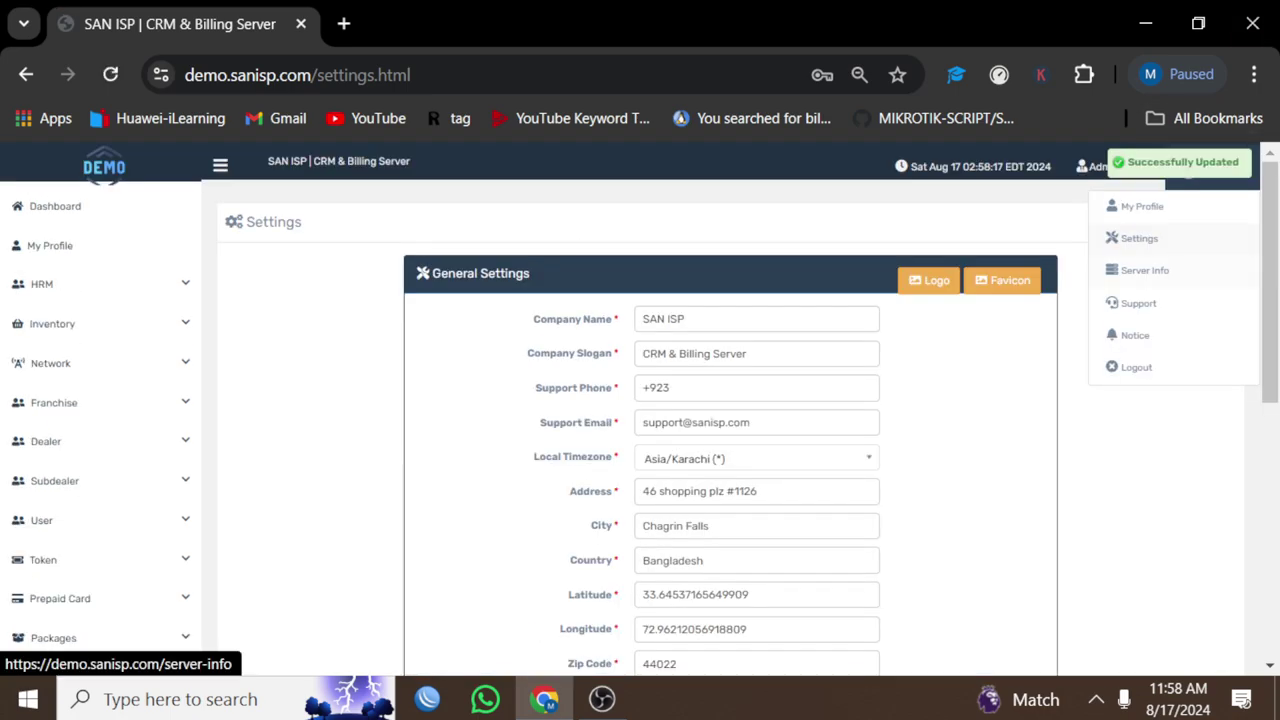
{"action": "left_click", "coordinate": [1130, 266]}
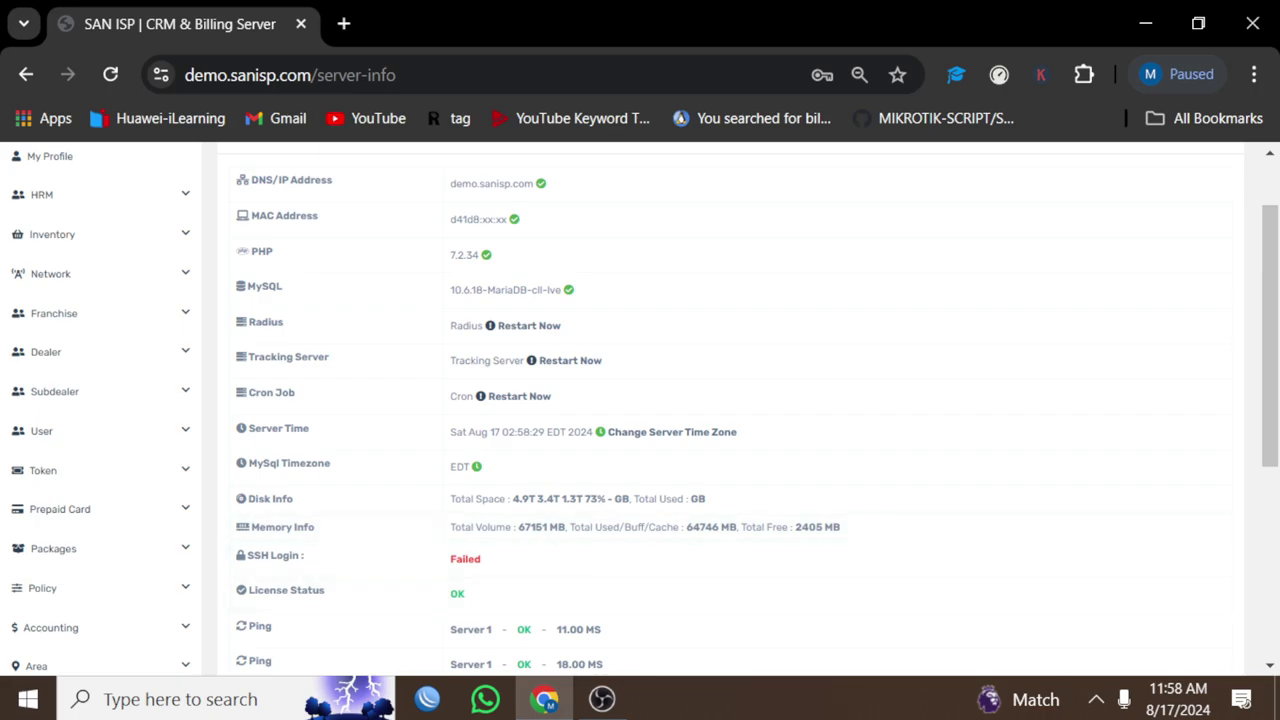
{"action": "scroll", "coordinate": [640, 400], "scroll_direction": "down", "scroll_amount": 2}
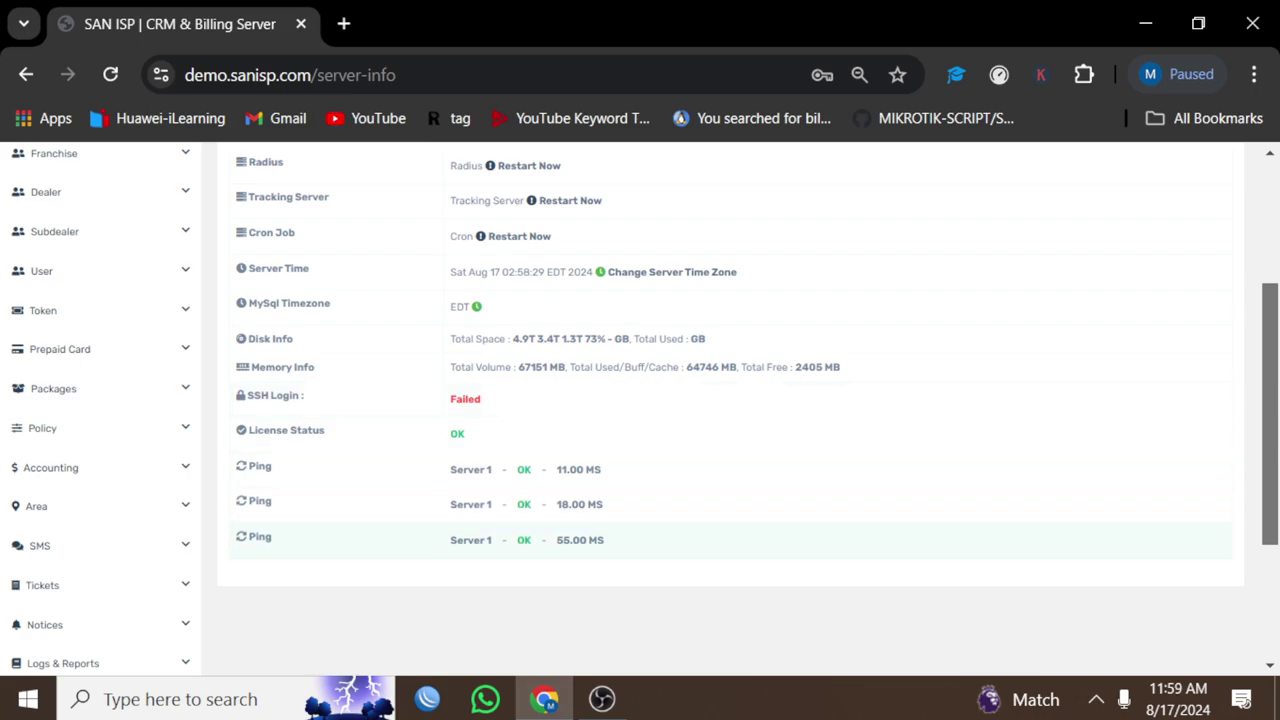
{"action": "scroll", "coordinate": [700, 540], "scroll_direction": "up", "scroll_amount": 3}
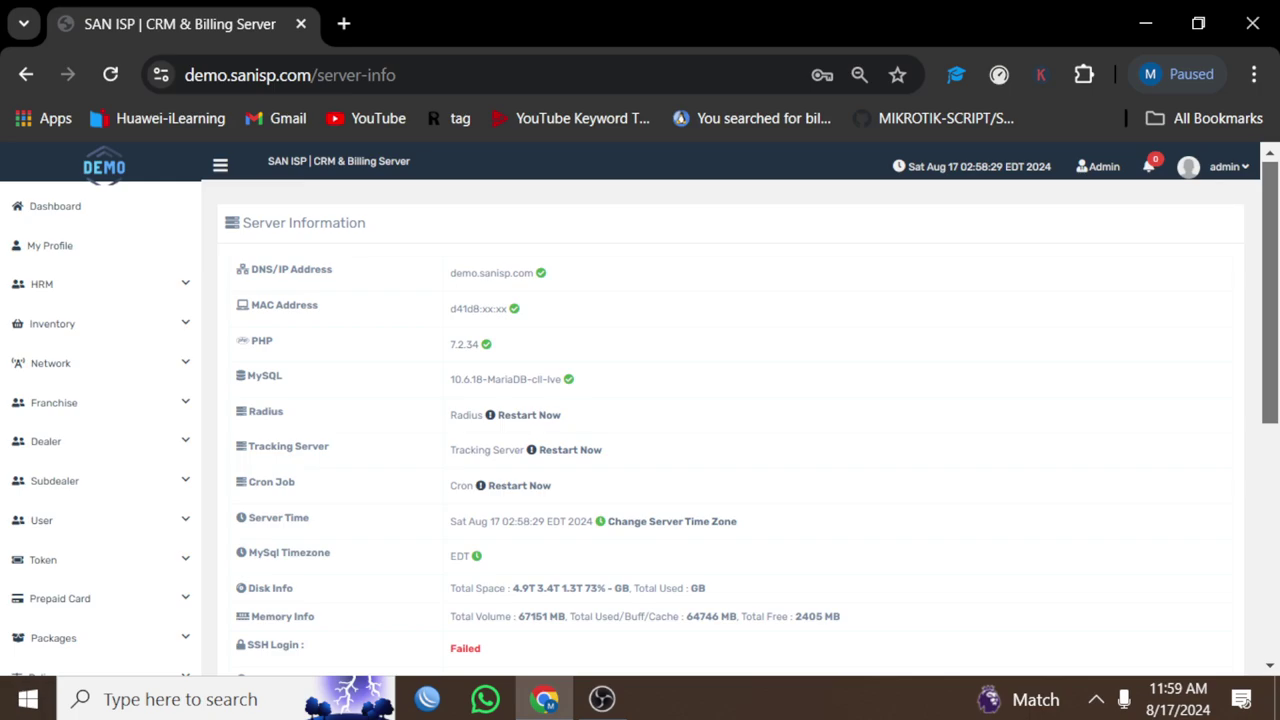
{"action": "left_click", "coordinate": [1212, 166]}
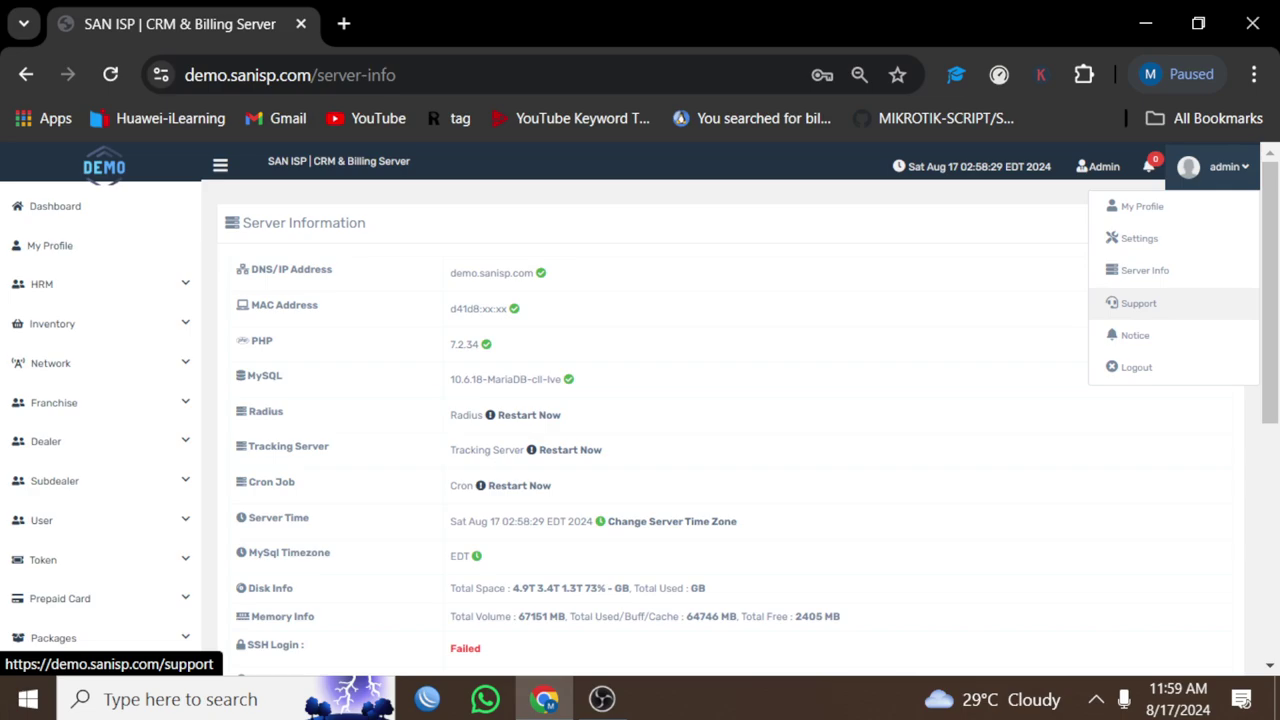
Step: Open Support & License Information and highlight the company name SAN ISP LLC, service ID and service name
{"action": "left_click", "coordinate": [1138, 303]}
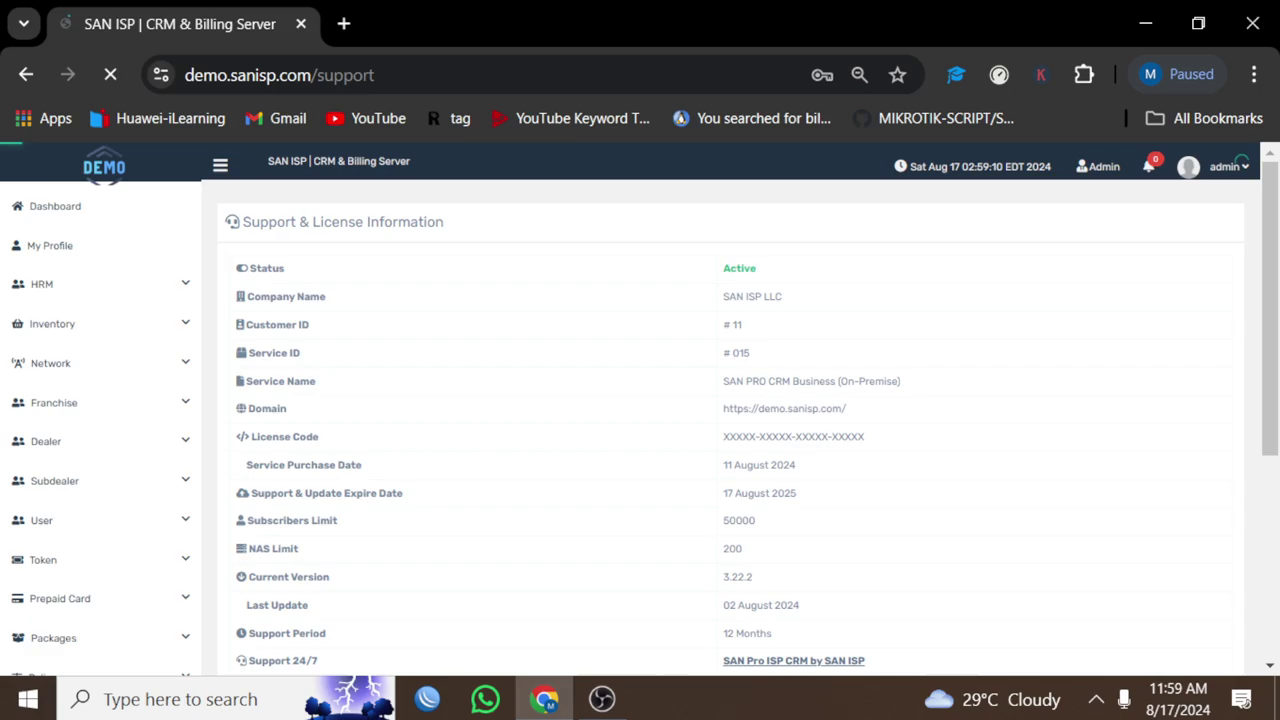
{"action": "scroll", "coordinate": [740, 400], "scroll_direction": "down", "scroll_amount": 1}
{"action": "scroll", "coordinate": [740, 400], "scroll_direction": "down", "scroll_amount": 1}
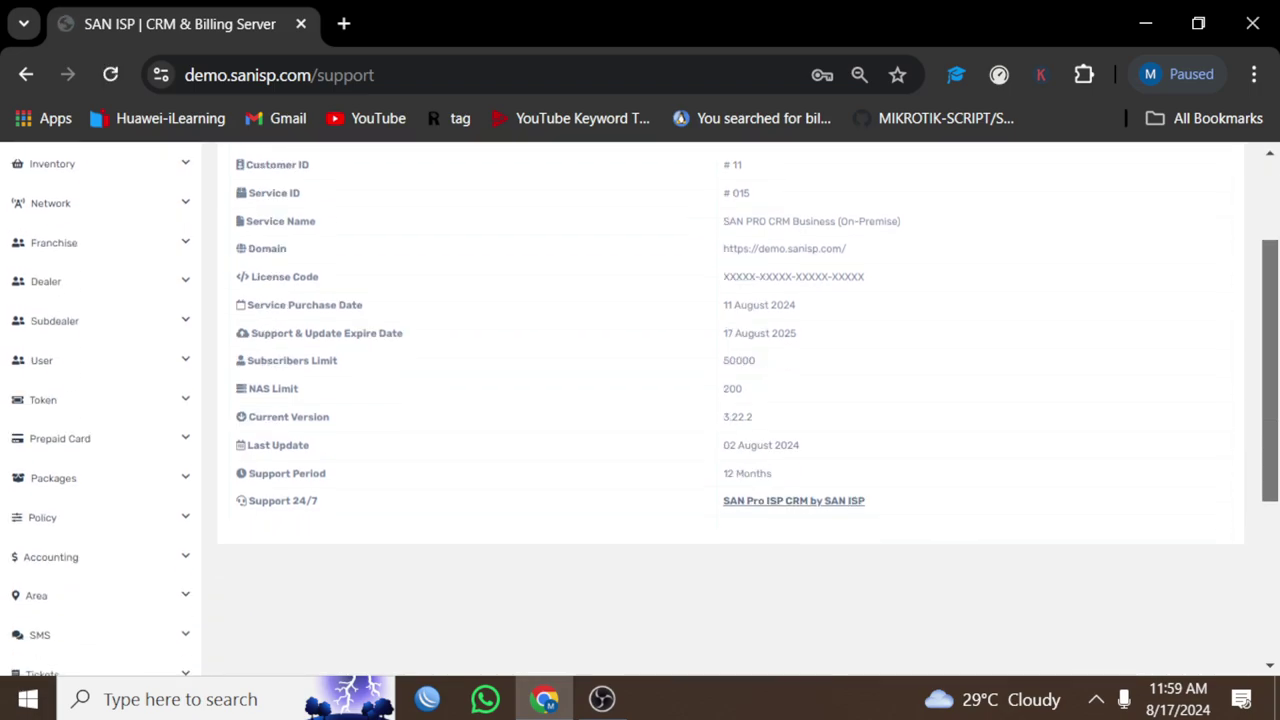
{"action": "scroll", "coordinate": [740, 400], "scroll_direction": "up", "scroll_amount": 2}
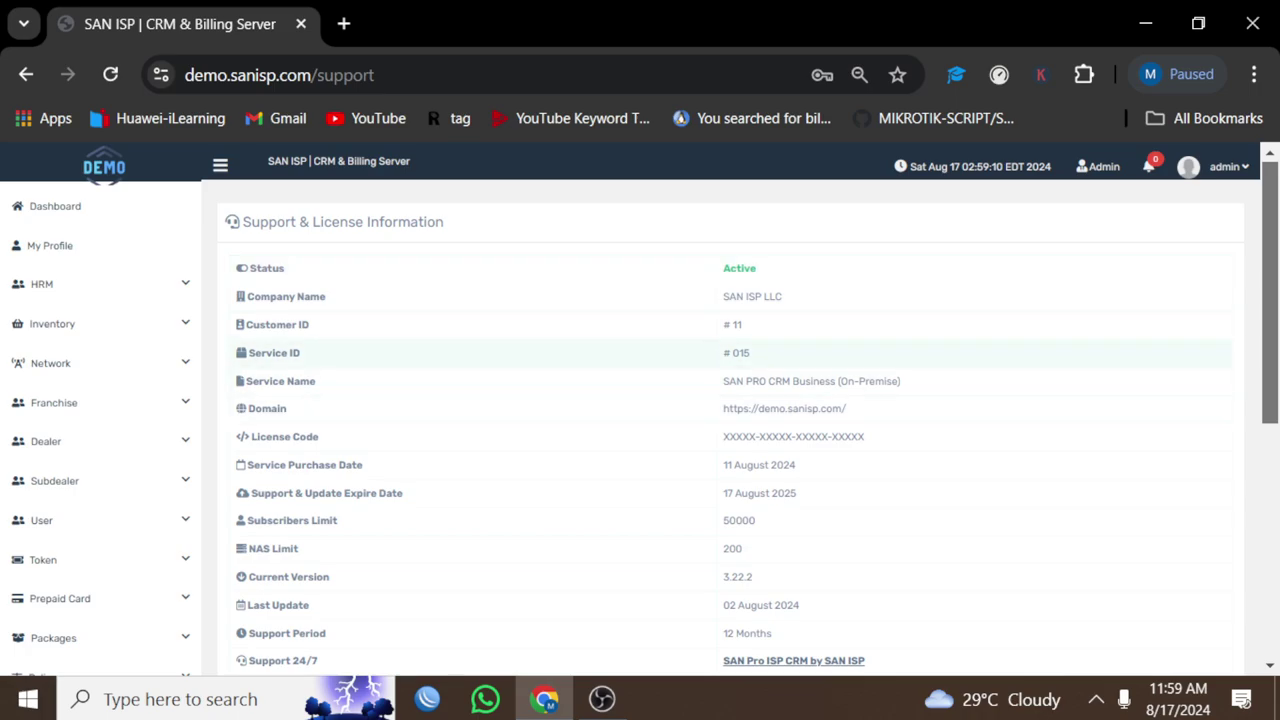
{"action": "triple_click", "coordinate": [752, 296]}
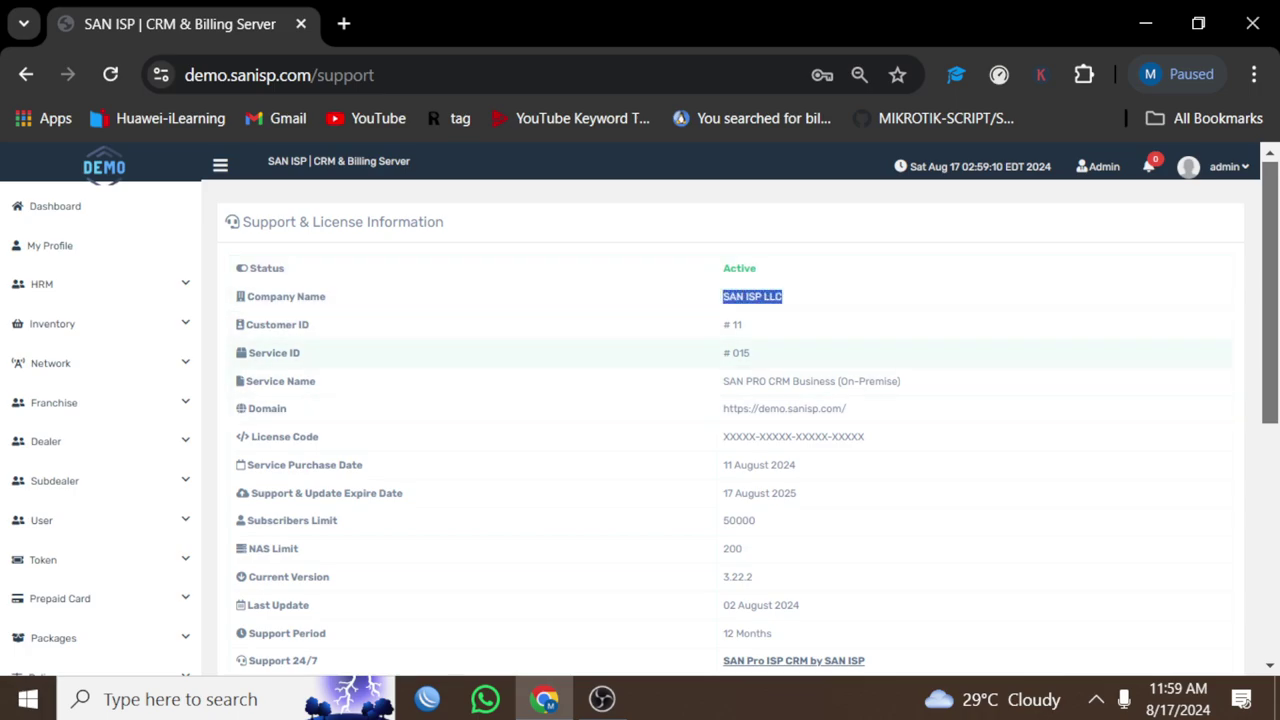
{"action": "double_click", "coordinate": [741, 353]}
{"action": "left_click_drag", "start_coordinate": [723, 381], "coordinate": [853, 381]}
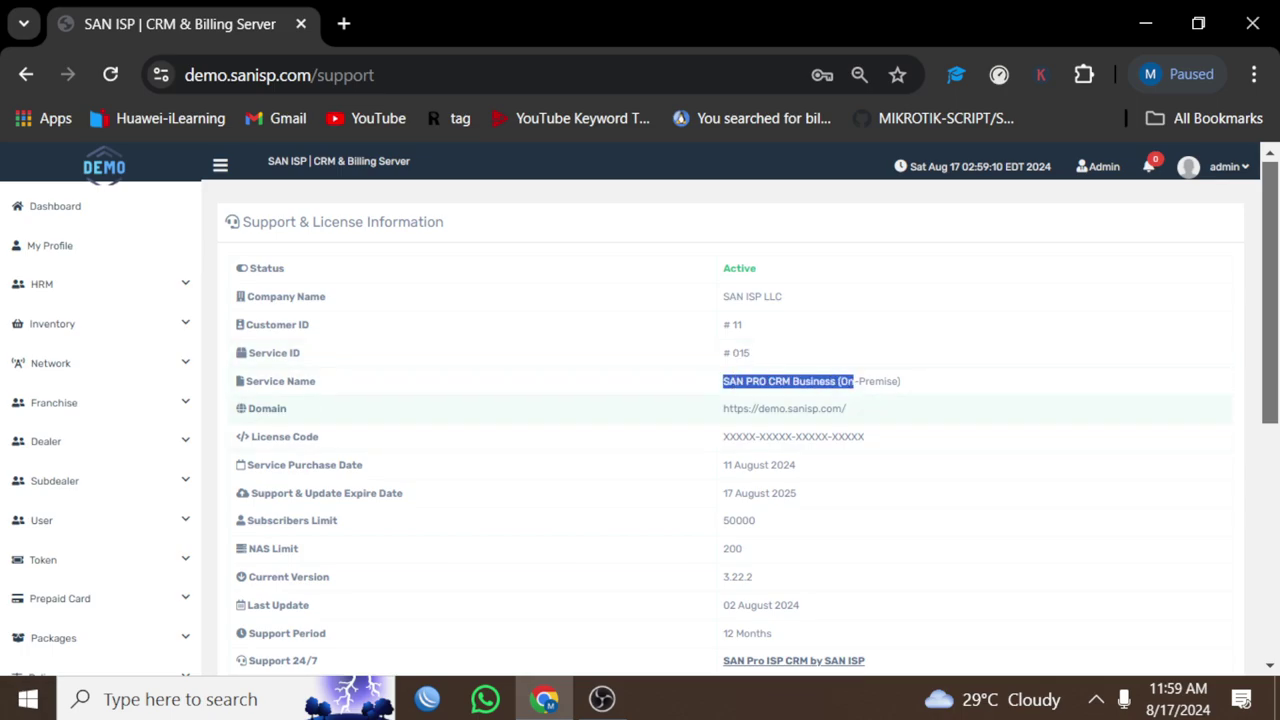
{"action": "left_click_drag", "start_coordinate": [749, 436], "coordinate": [864, 436]}
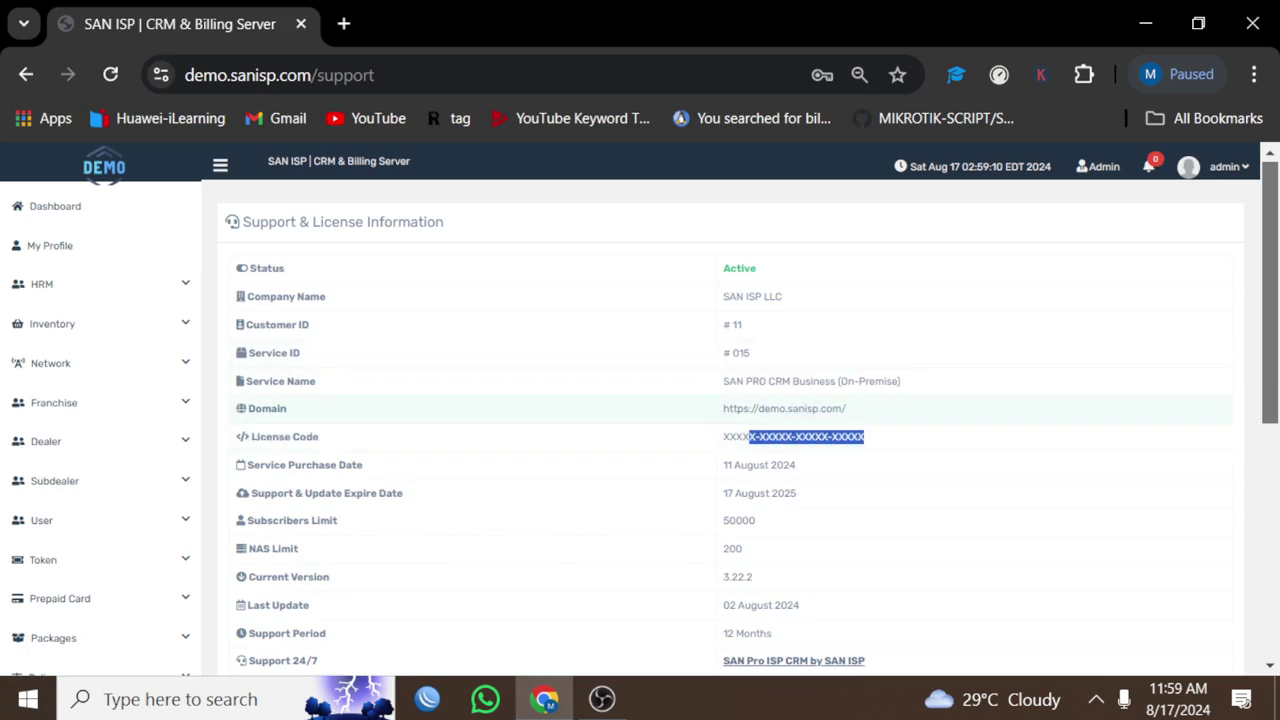
Step: Highlight the support expiry year 2025 and the subscribers limit value
{"action": "scroll", "coordinate": [864, 436], "scroll_direction": "down", "scroll_amount": 2}
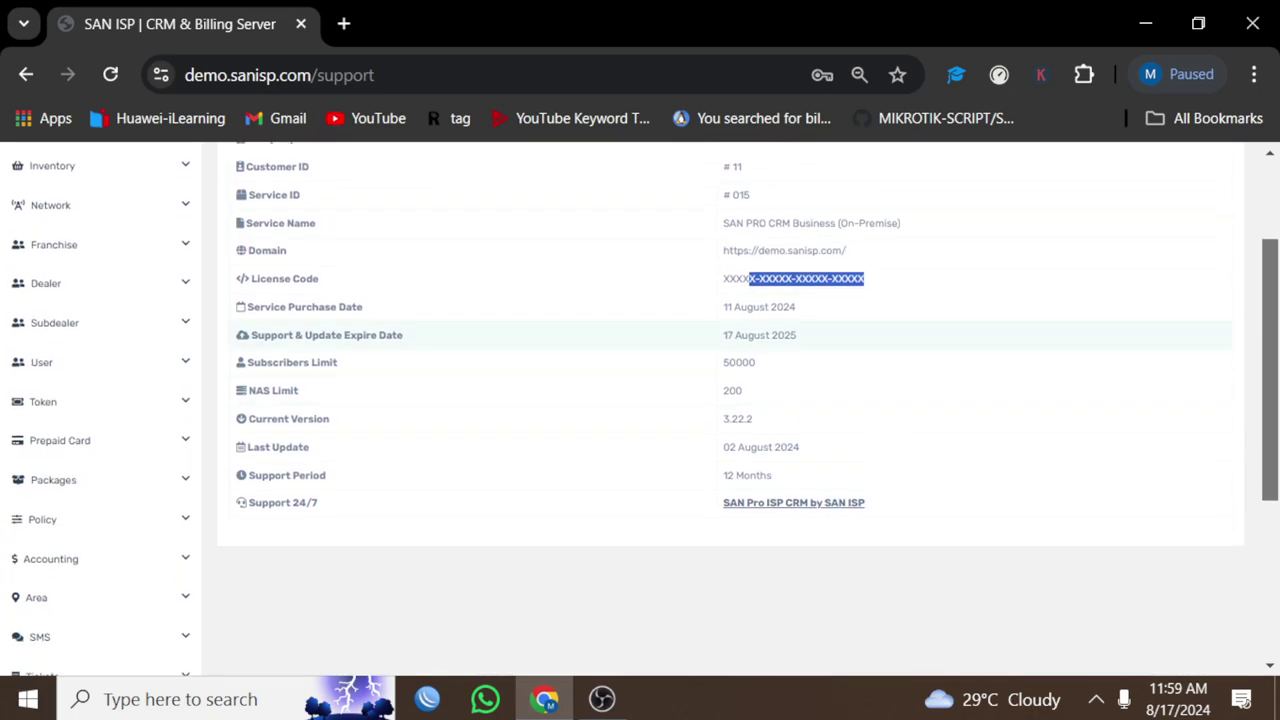
{"action": "left_click_drag", "start_coordinate": [776, 307], "coordinate": [797, 335]}
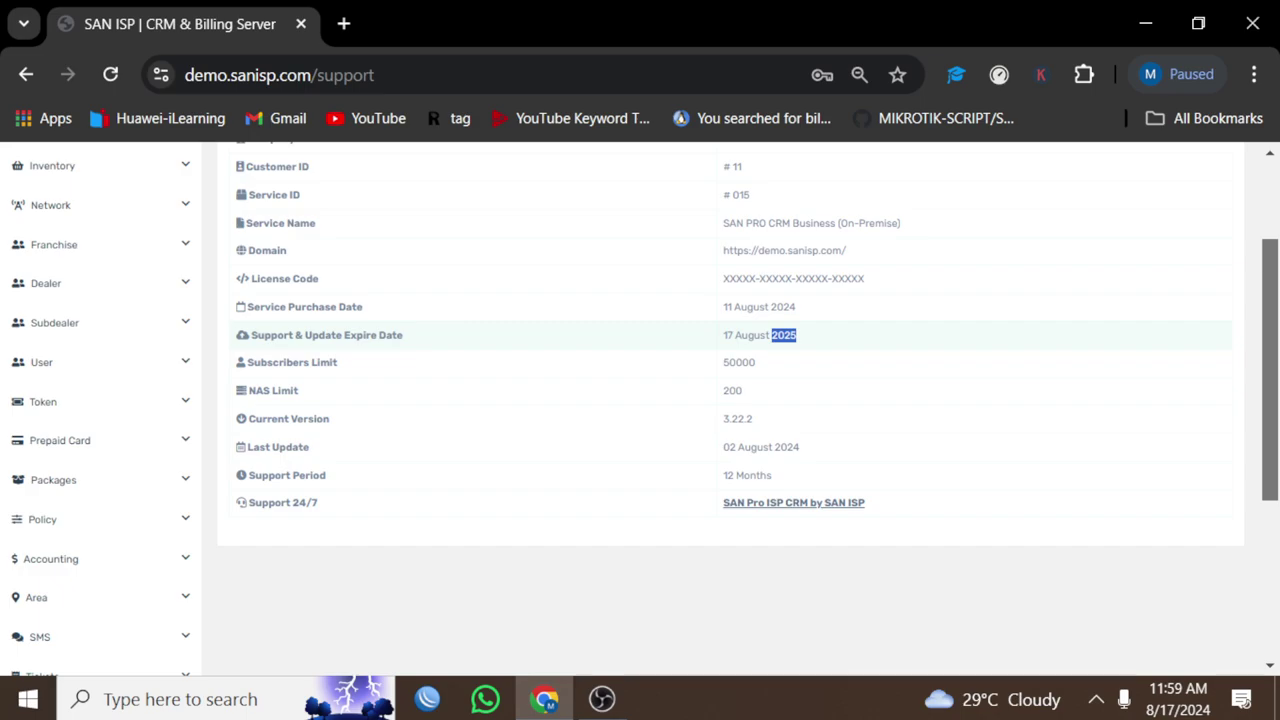
{"action": "left_click_drag", "start_coordinate": [727, 362], "coordinate": [737, 475]}
{"action": "scroll", "coordinate": [730, 400], "scroll_direction": "up", "scroll_amount": 1}
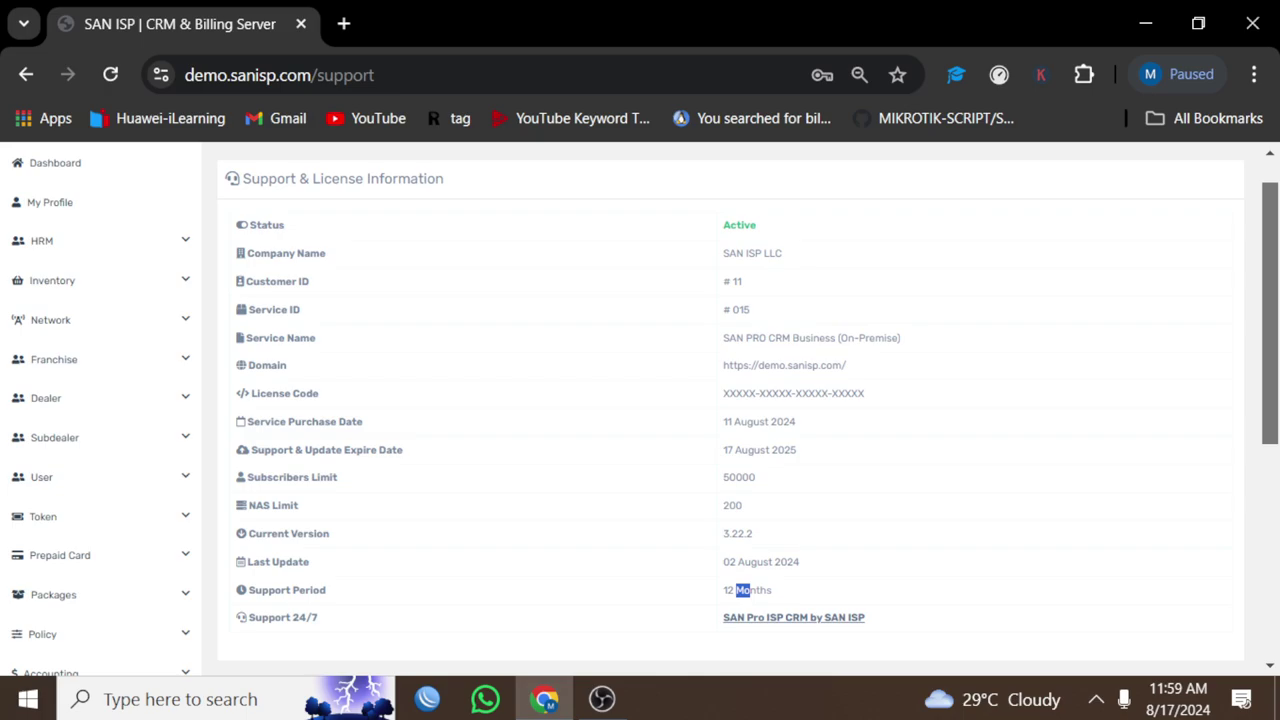
{"action": "scroll", "coordinate": [730, 400], "scroll_direction": "down", "scroll_amount": 3}
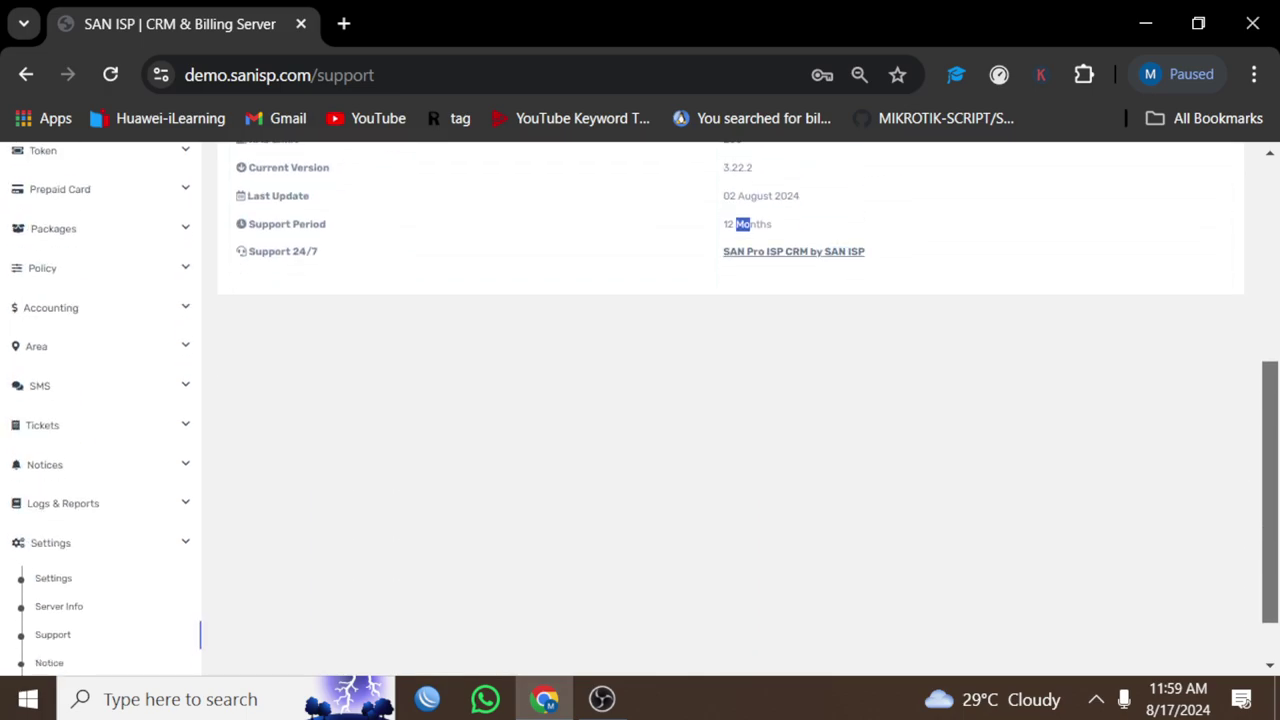
{"action": "scroll", "coordinate": [730, 400], "scroll_direction": "up", "scroll_amount": 2}
{"action": "scroll", "coordinate": [730, 400], "scroll_direction": "up", "scroll_amount": 2}
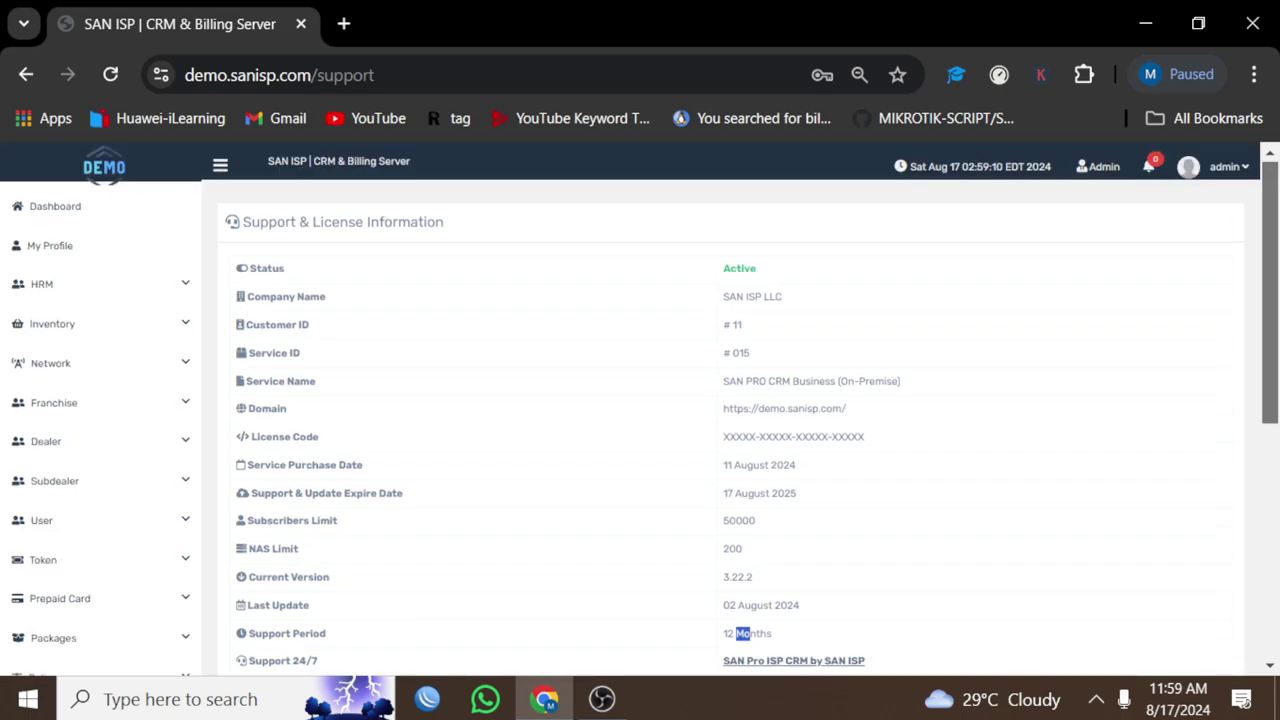
{"action": "left_click", "coordinate": [1215, 166]}
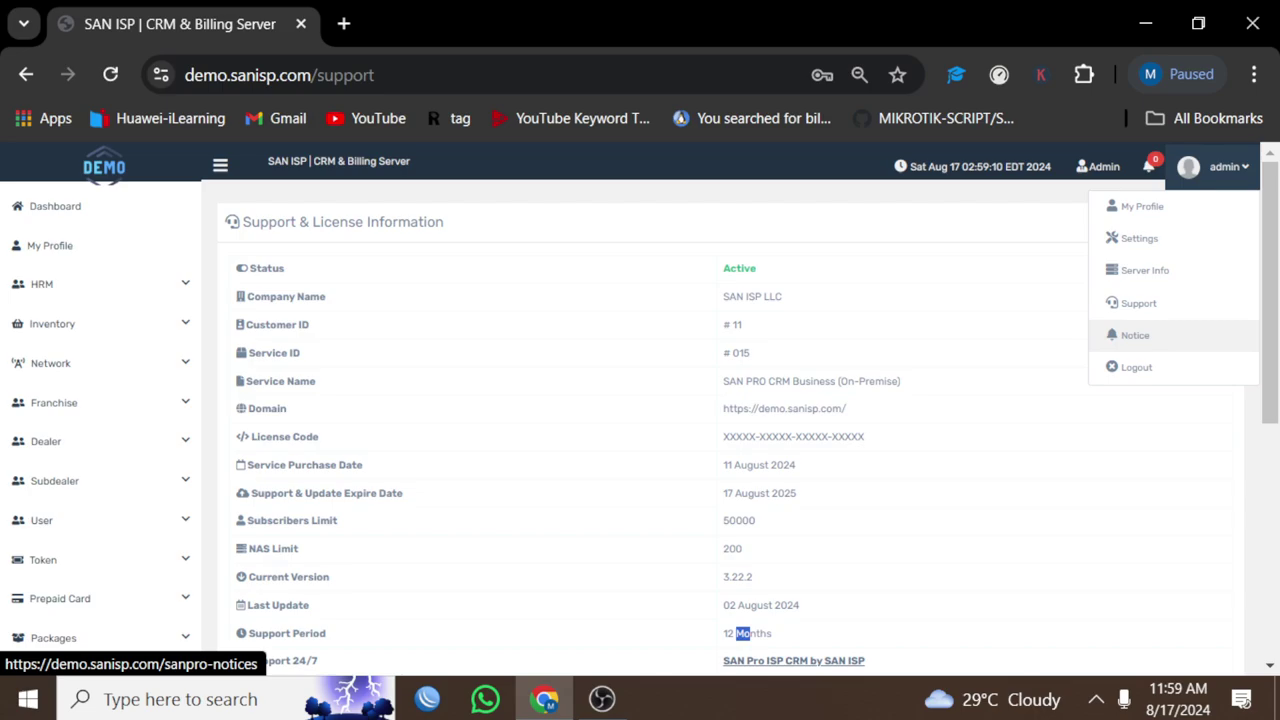
Step: Log out and sign in again with the username changed to superadmin
{"action": "left_click", "coordinate": [1136, 369]}
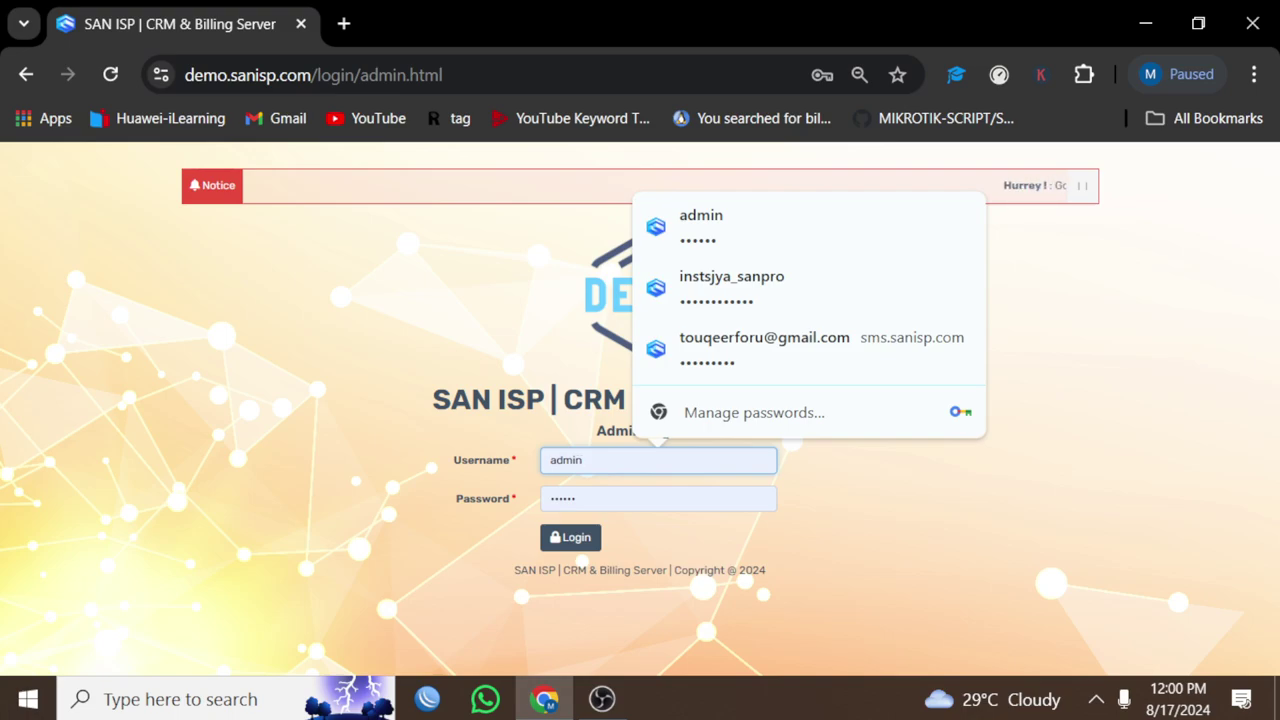
{"action": "type", "text": "sup"}
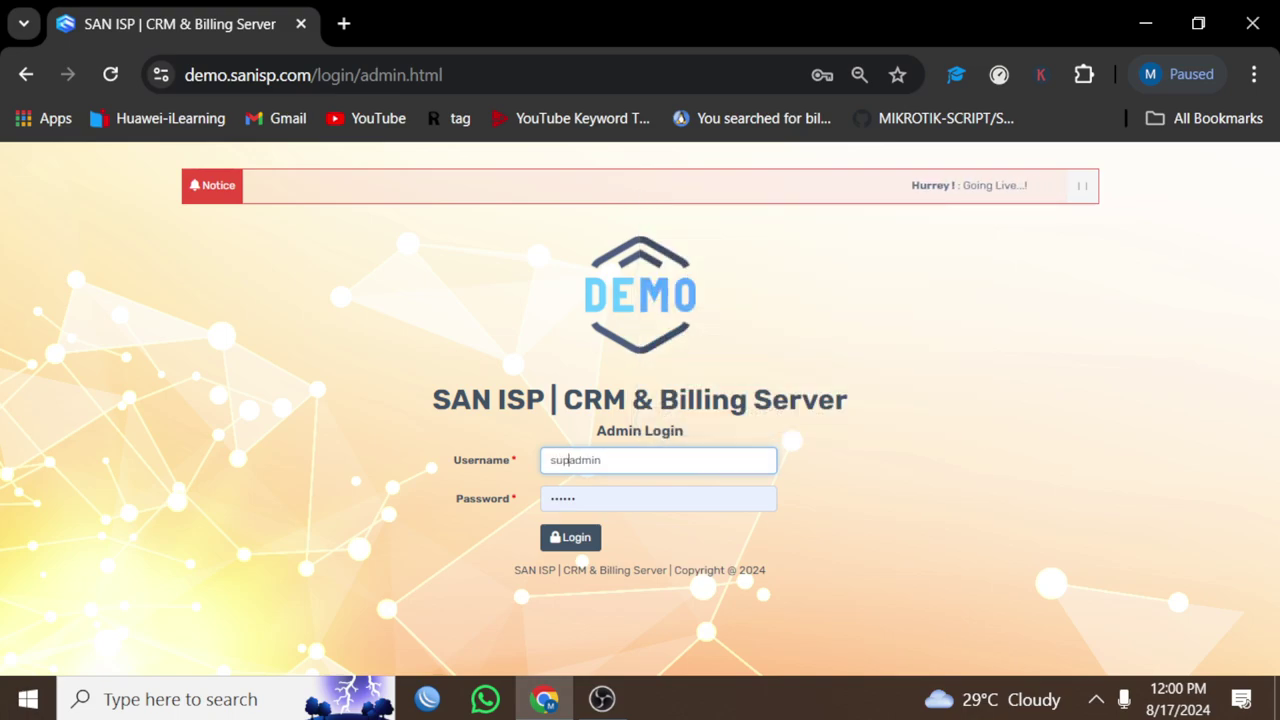
{"action": "type", "text": "er"}
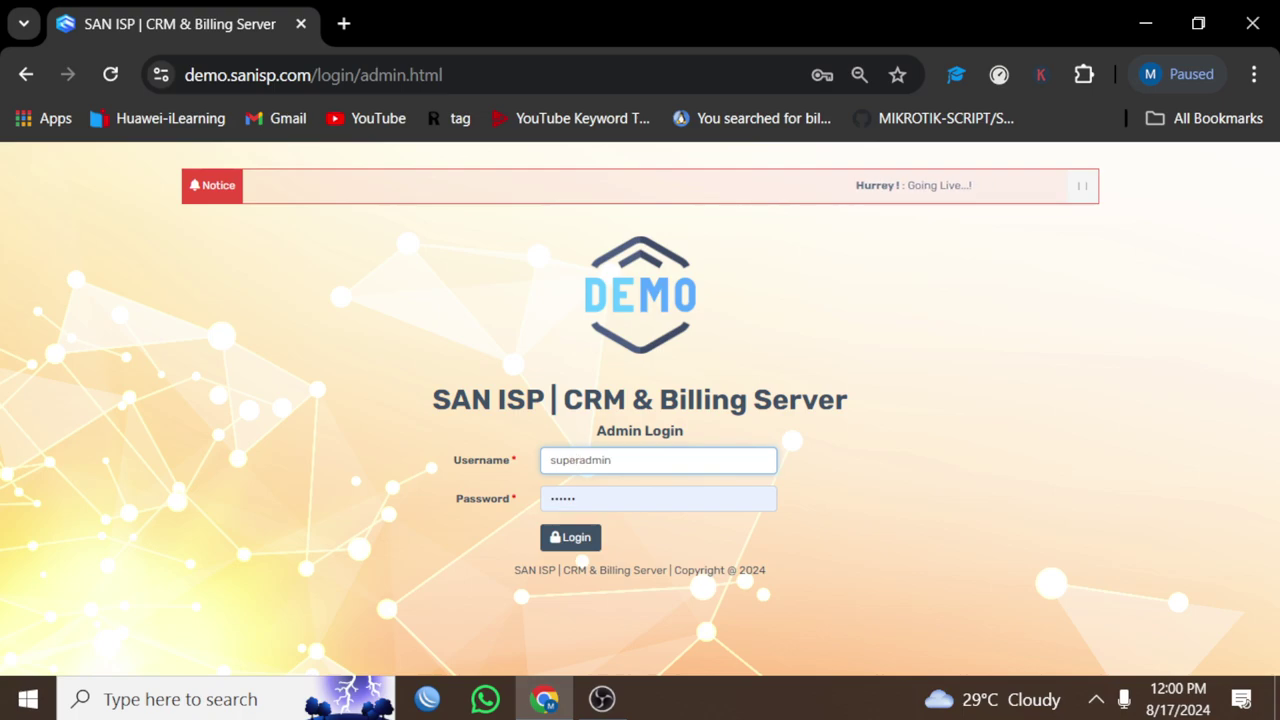
{"action": "key", "text": "Return"}
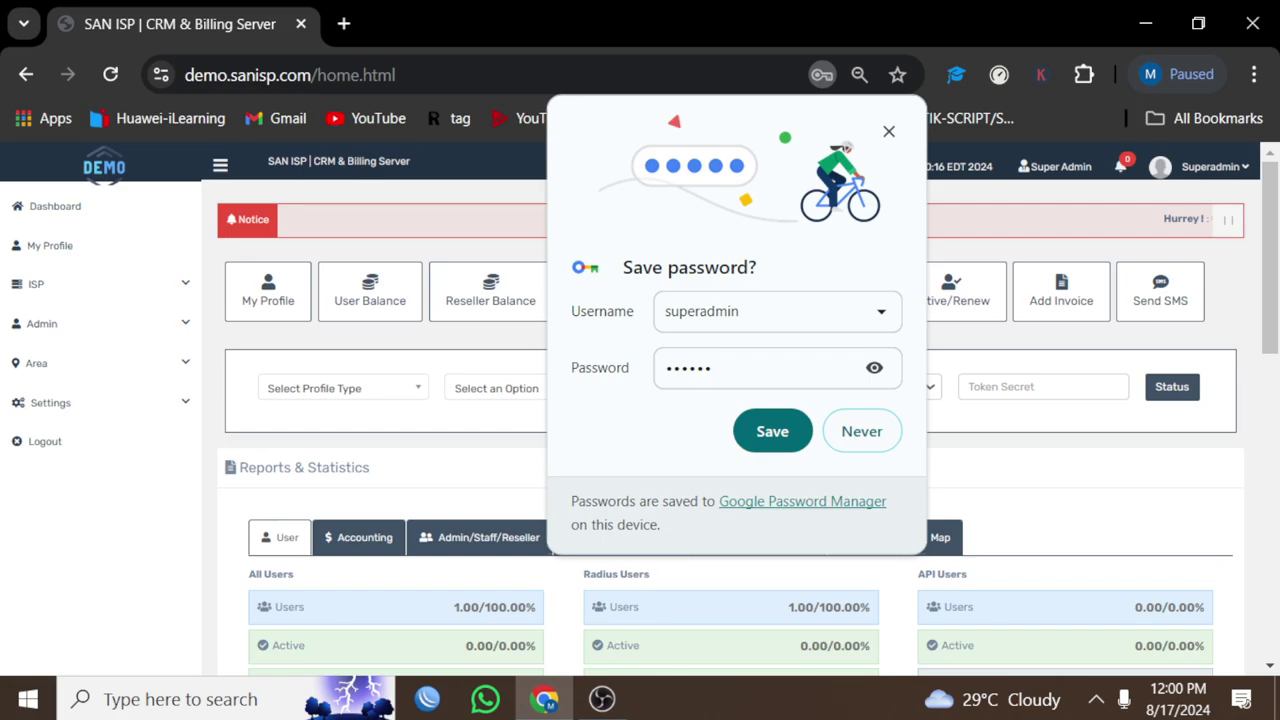
Step: Dismiss the save-password prompt and list all ISPs, GREENFOOT OGHARA and SANISP
{"action": "key", "text": "Escape"}
{"action": "left_click", "coordinate": [50, 245]}
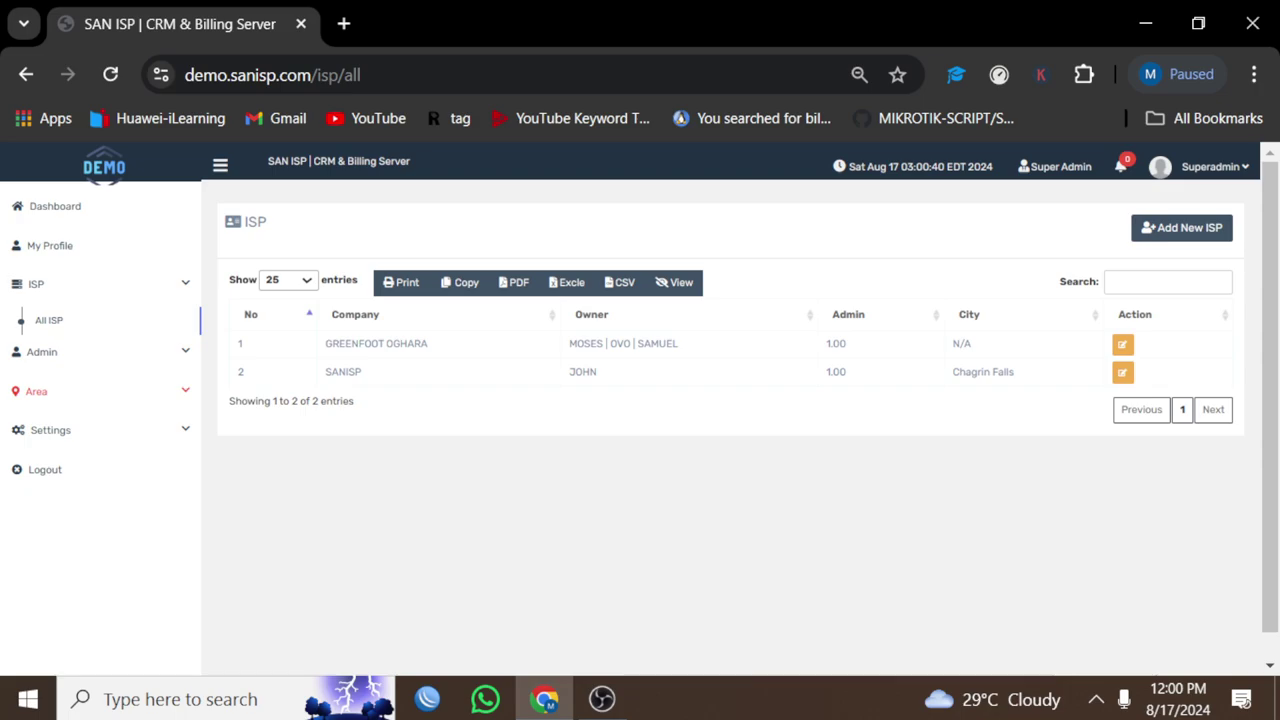
Step: List all admins (admin and sanisp), dismiss the user-exists alert, and go to Manage Software
{"action": "left_click", "coordinate": [41, 351]}
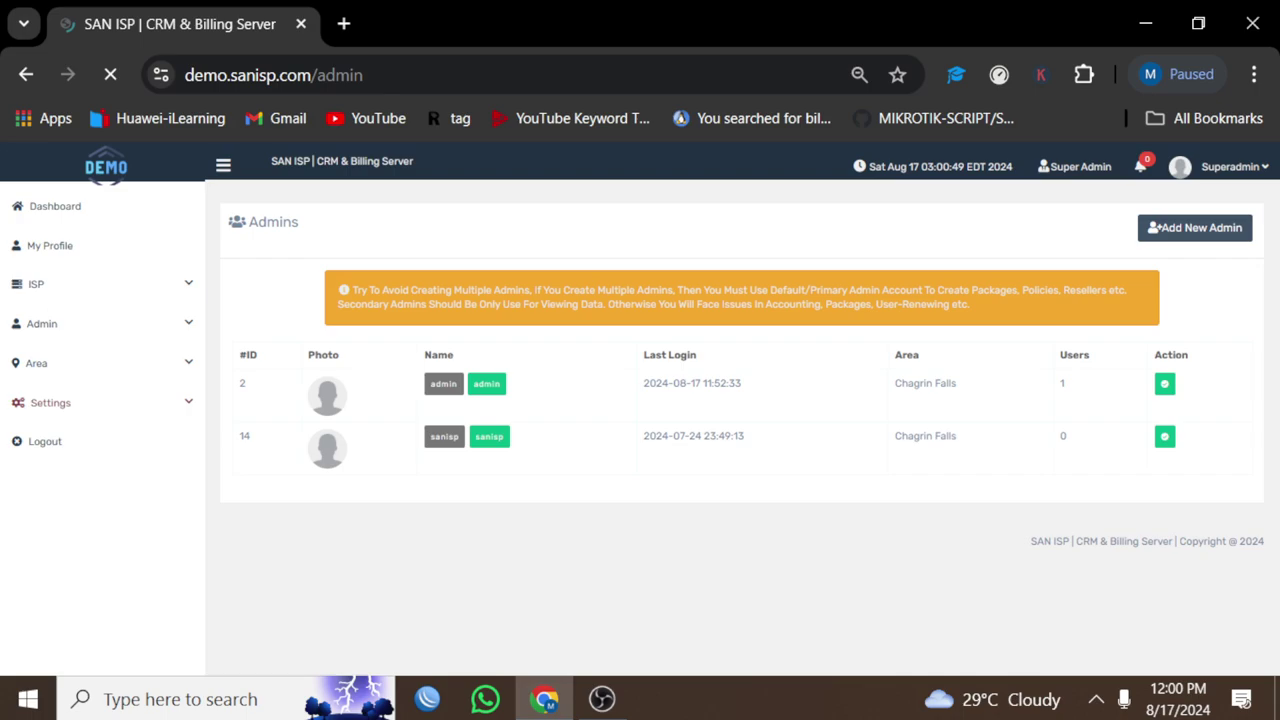
{"action": "key", "text": "Return"}
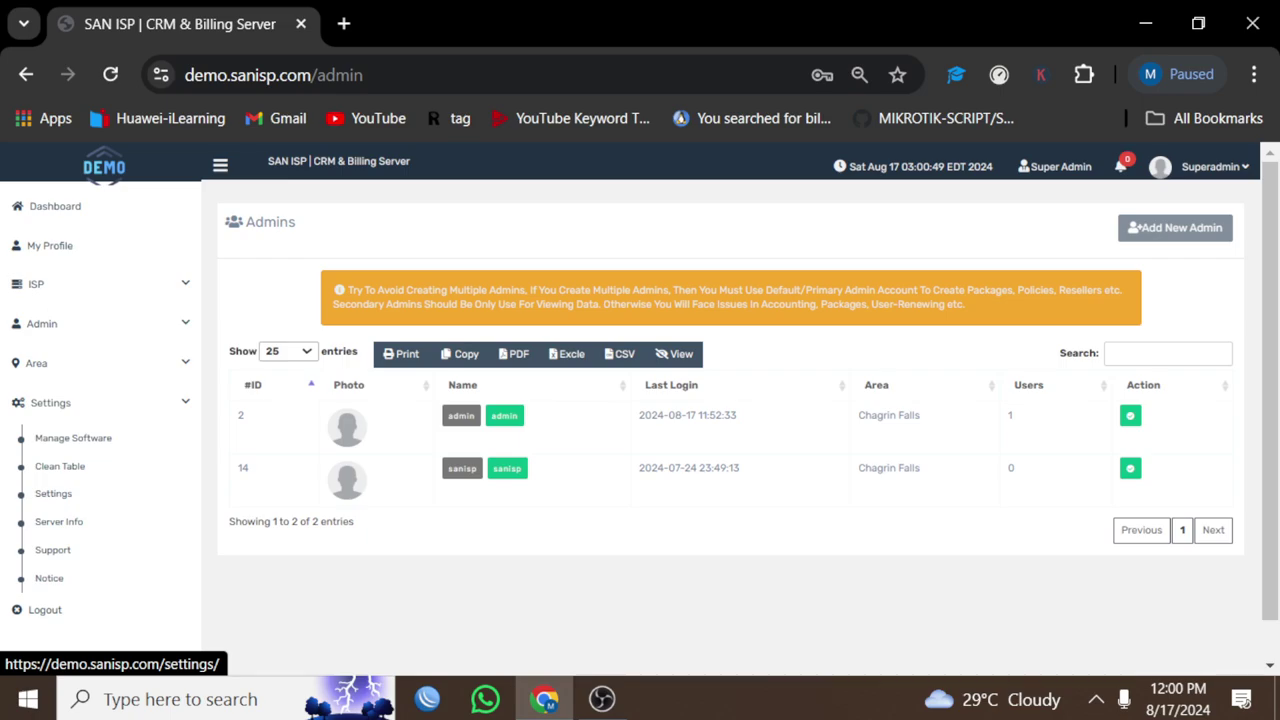
{"action": "left_click", "coordinate": [73, 438]}
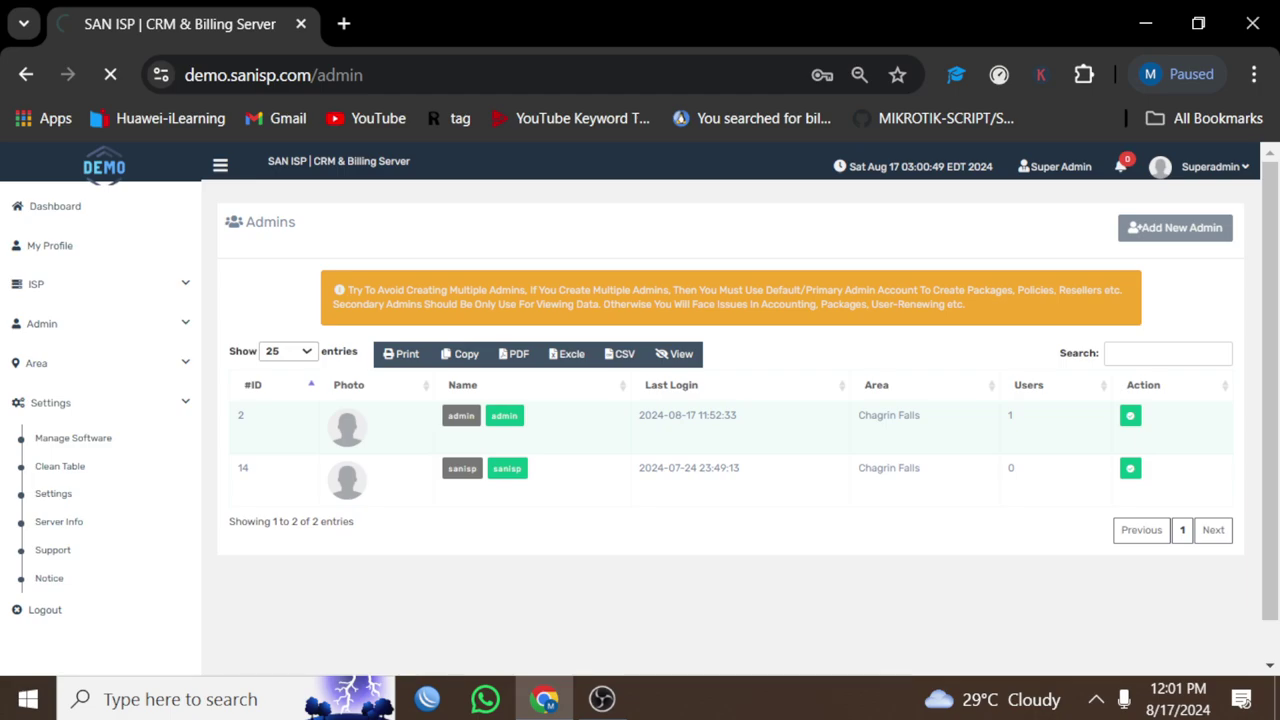
{"action": "left_click", "coordinate": [552, 317]}
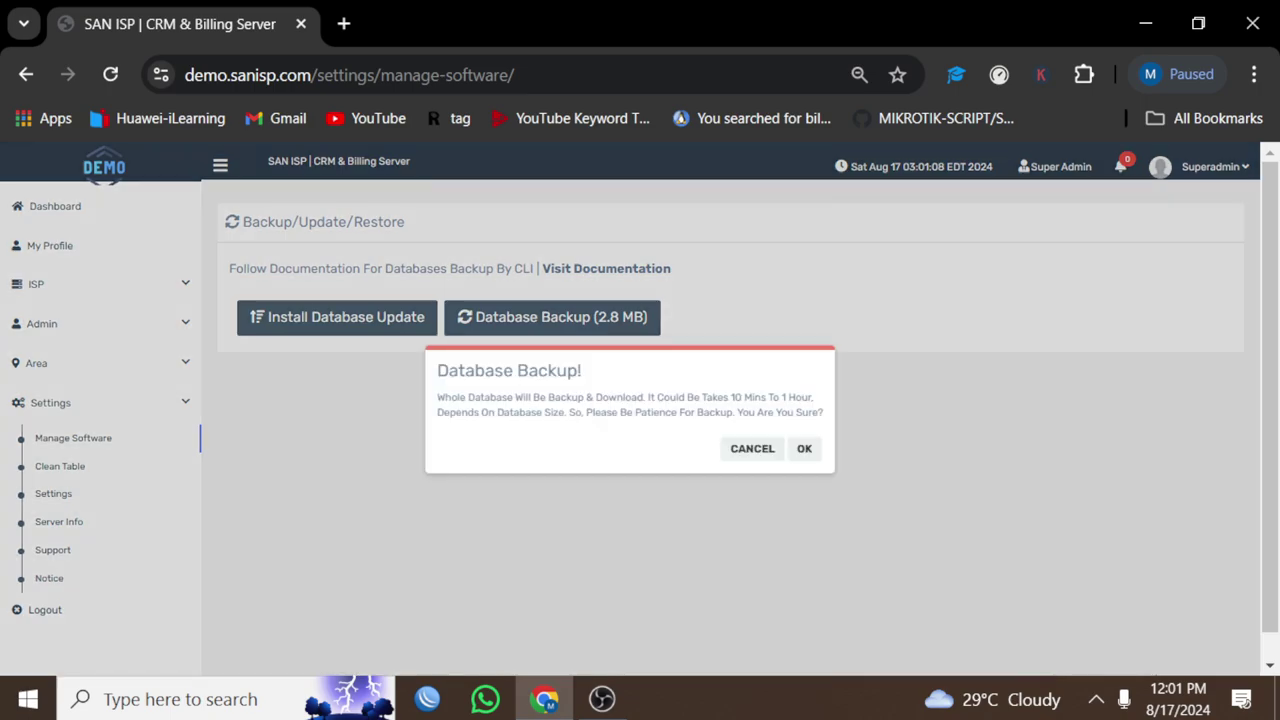
{"action": "left_click", "coordinate": [803, 448]}
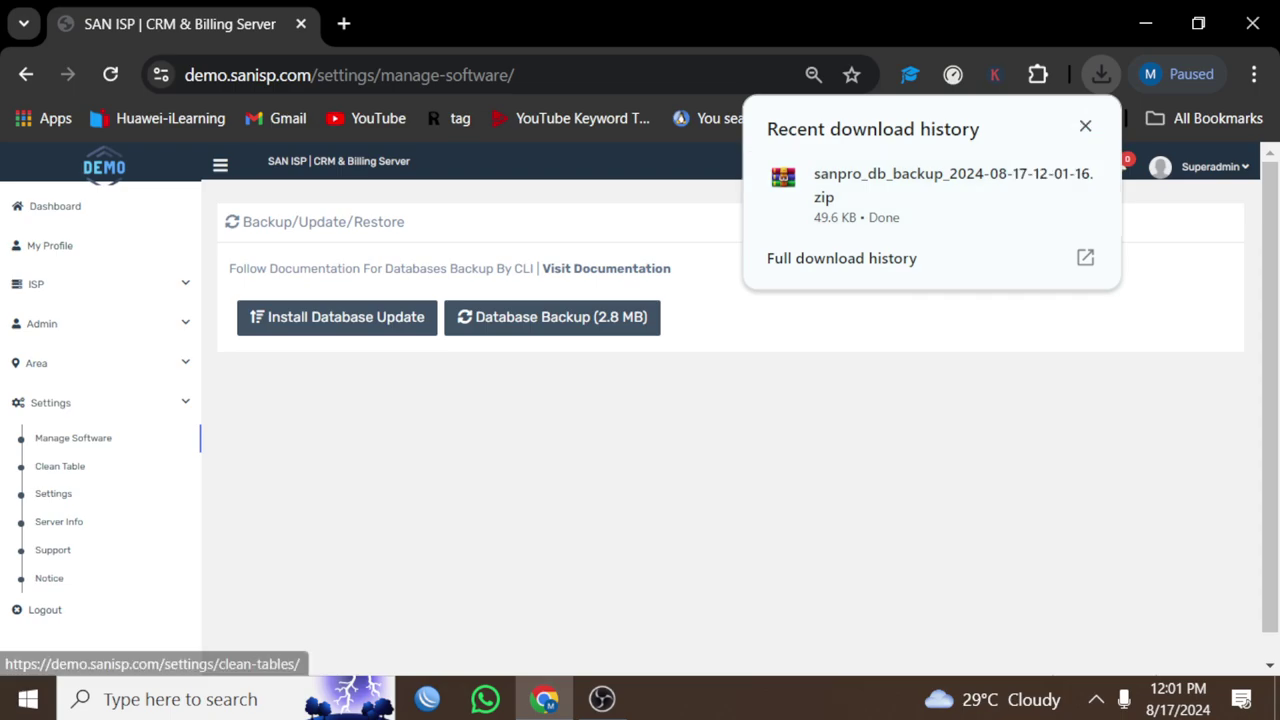
{"action": "left_click", "coordinate": [60, 466]}
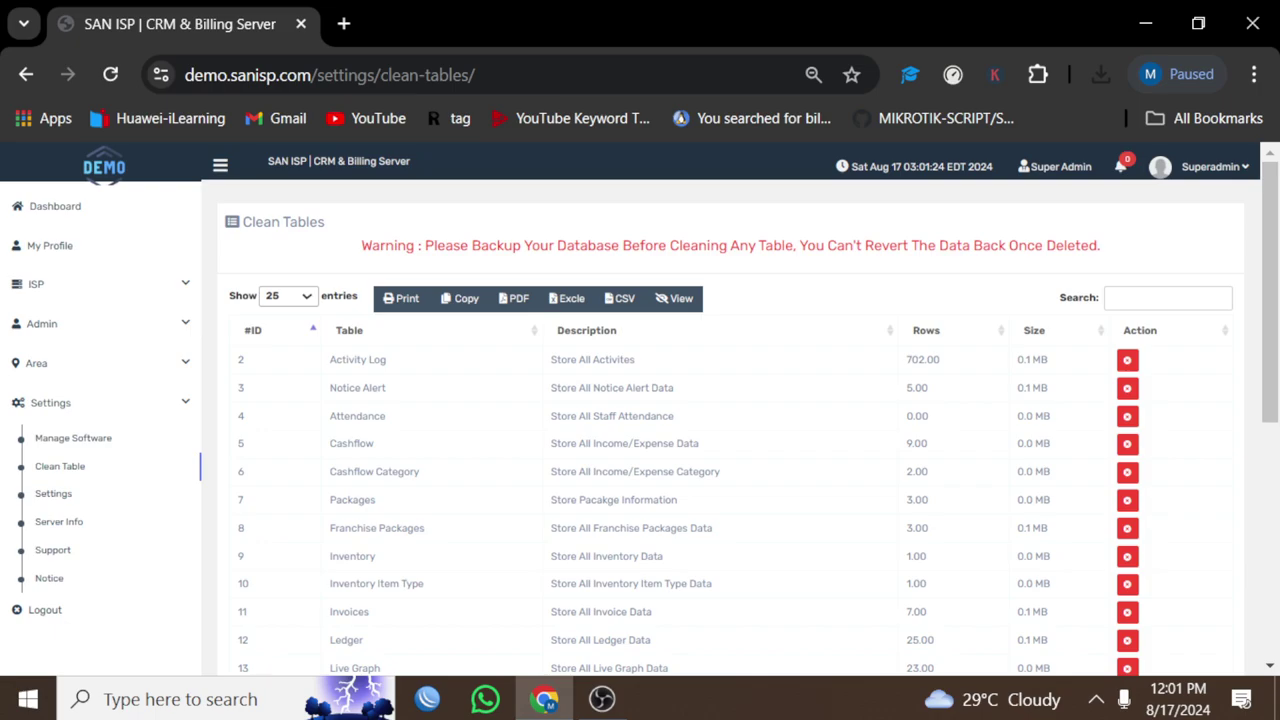
Step: Reload the Clean Tables page with F5 and select the page URL in the address bar
{"action": "left_click", "coordinate": [330, 74]}
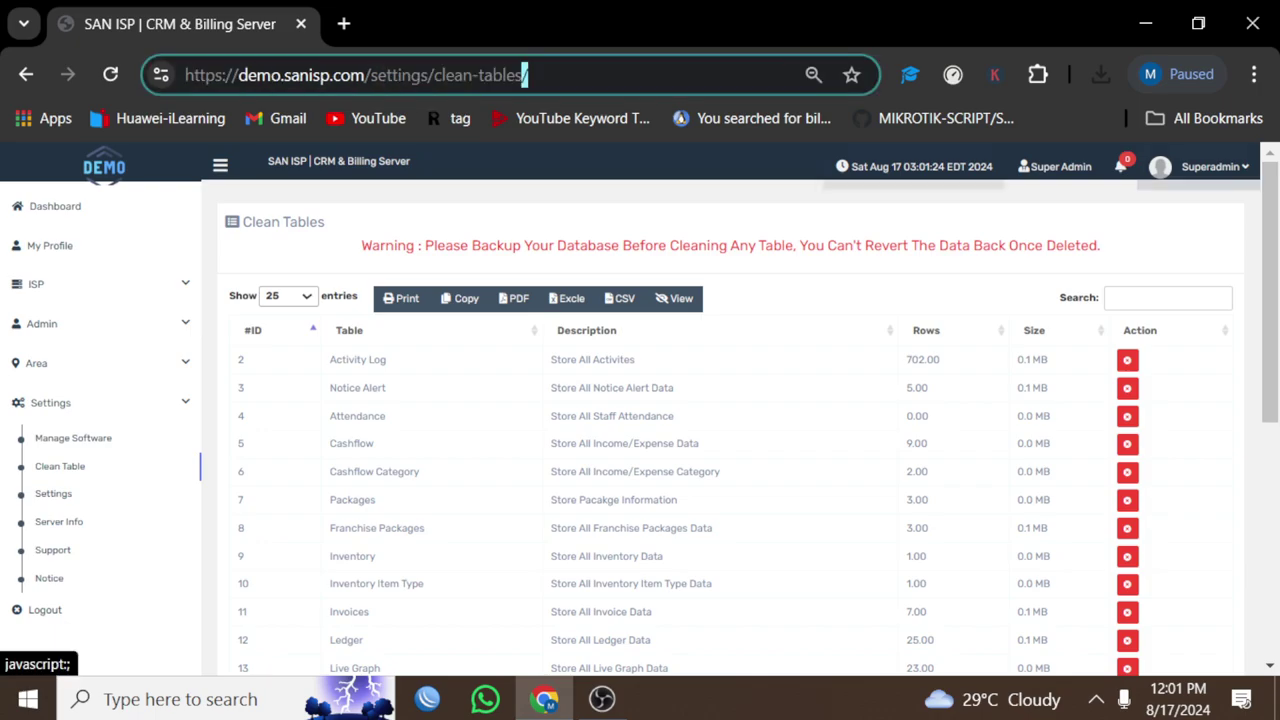
{"action": "left_click", "coordinate": [1200, 166]}
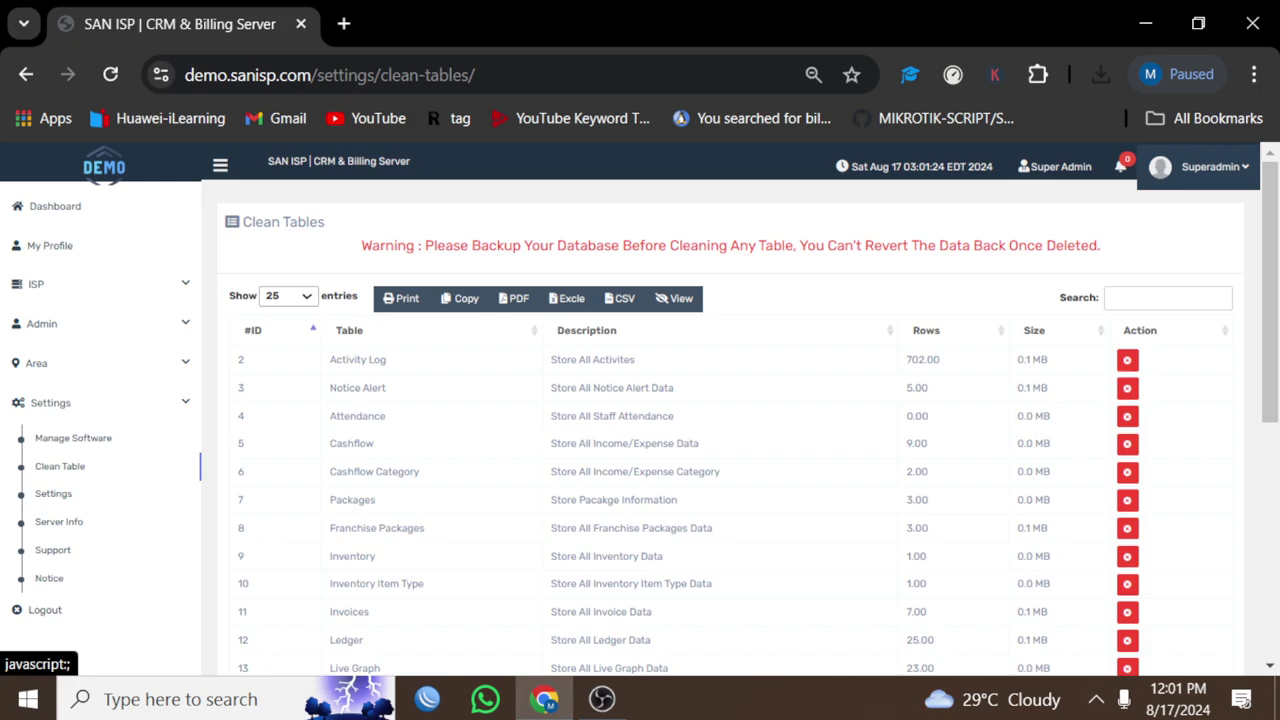
{"action": "key", "text": "F5"}
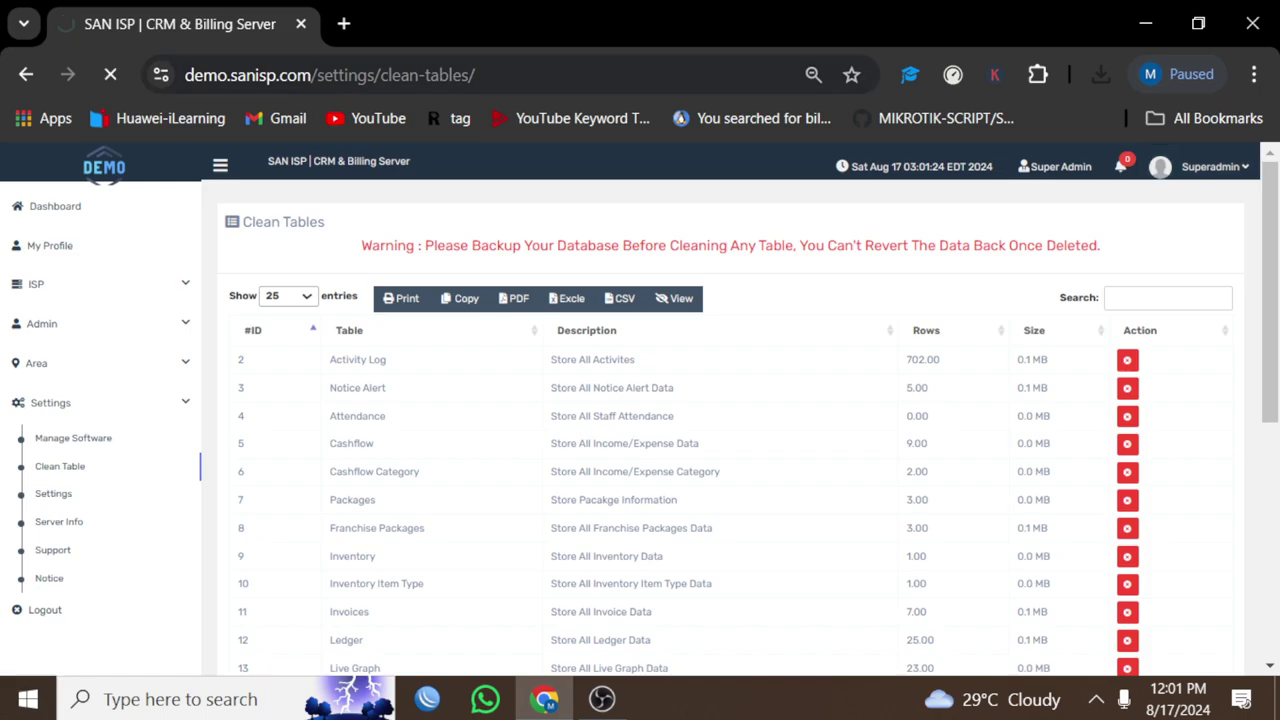
{"action": "left_click_drag", "start_coordinate": [320, 75], "coordinate": [476, 75]}
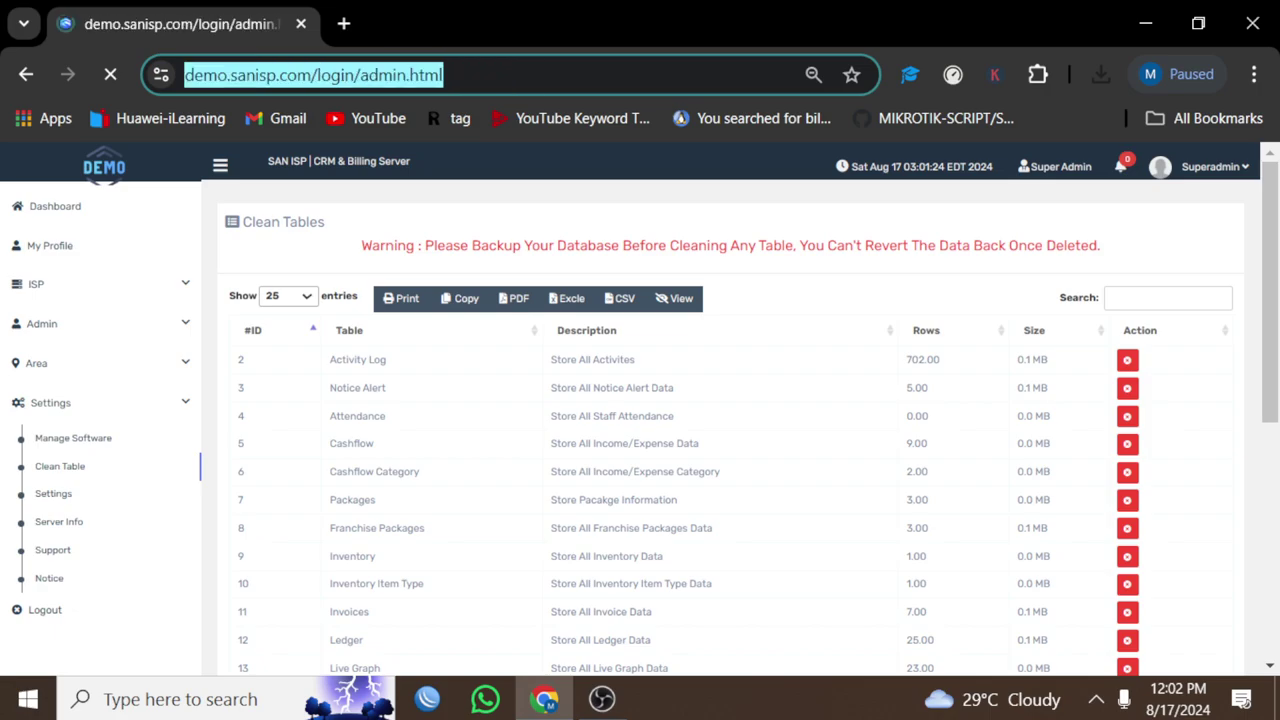
Step: Load the client login page at login/client.html and zoom the browser out to 50%
{"action": "type", "text": "cli"}
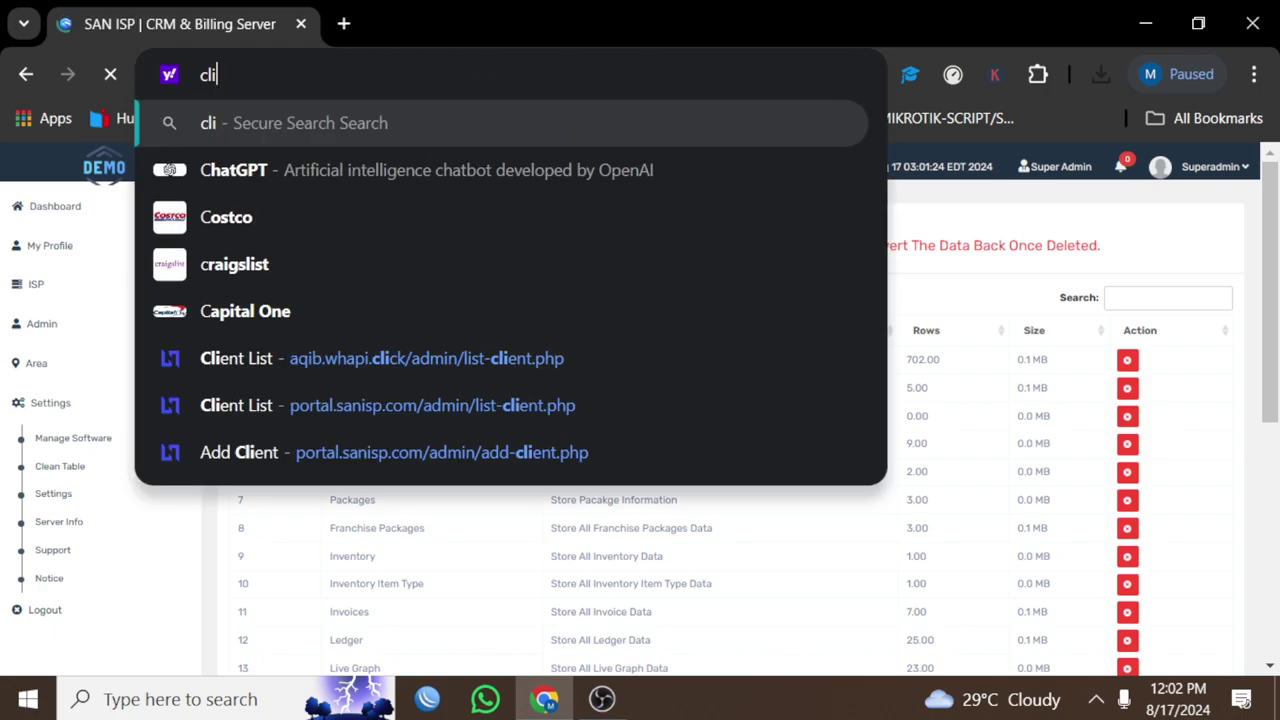
{"action": "type", "text": "ent"}
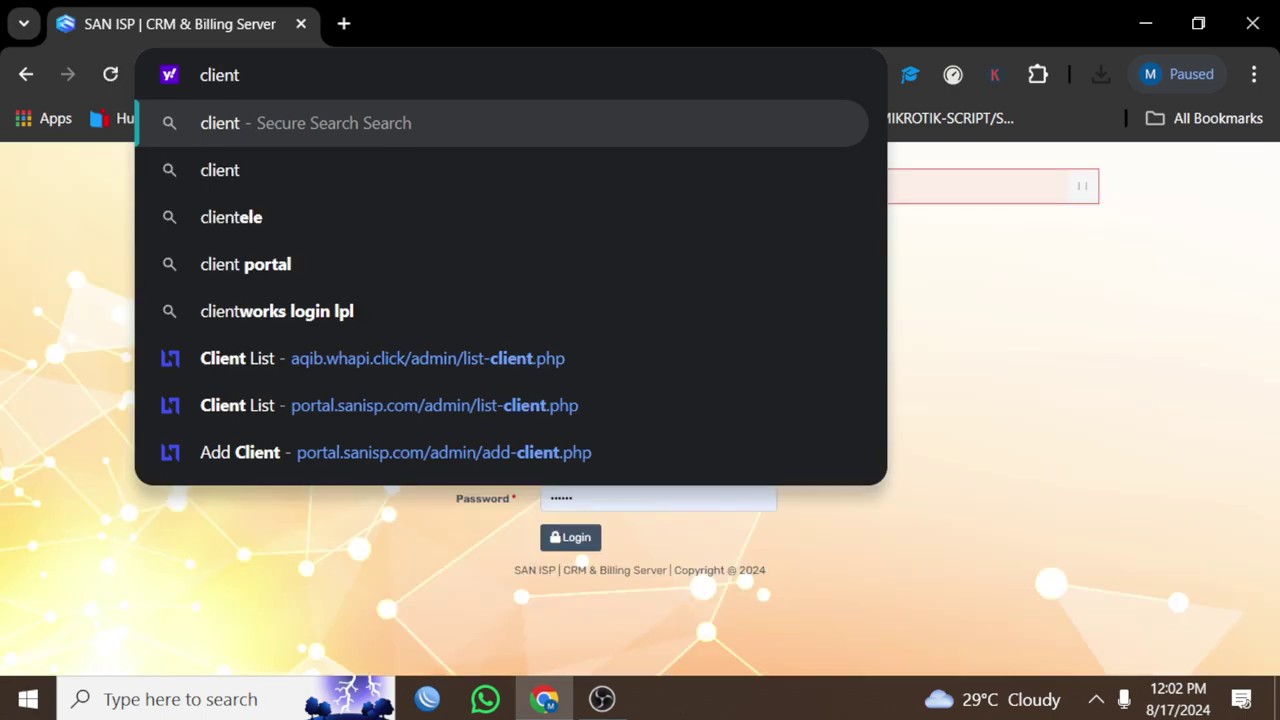
{"action": "key", "text": "Escape"}
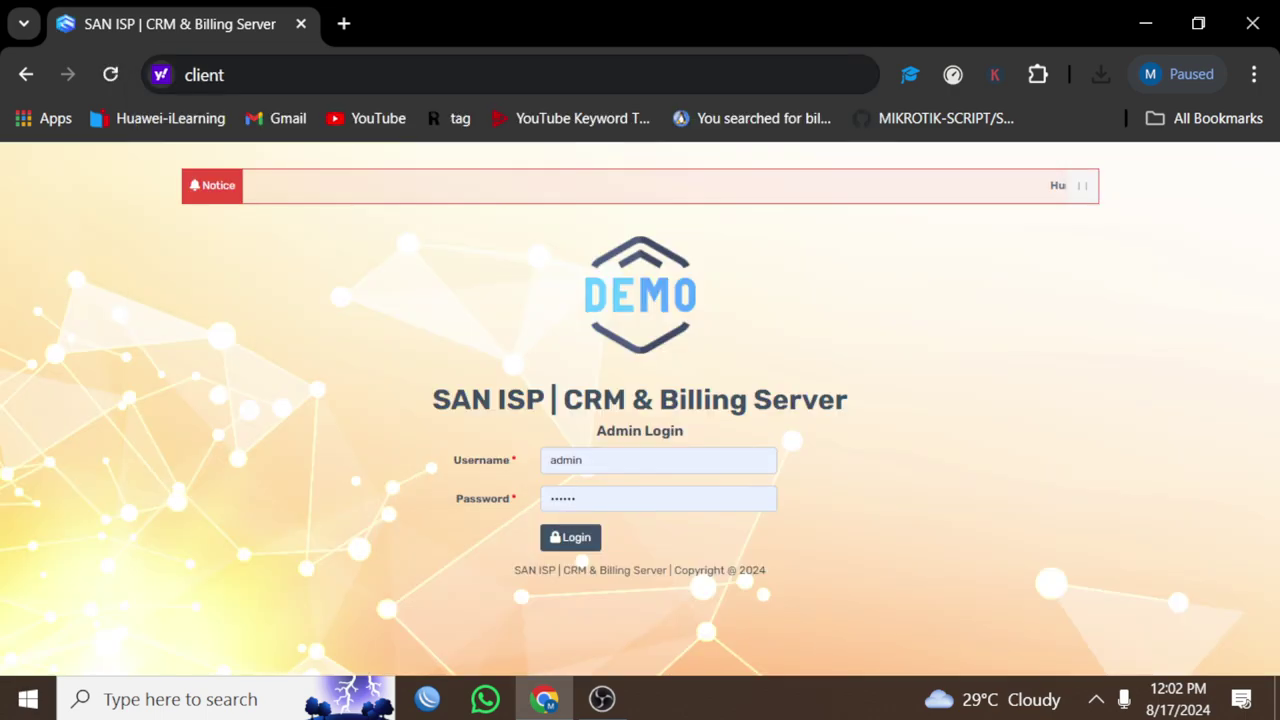
{"action": "key", "text": "F5"}
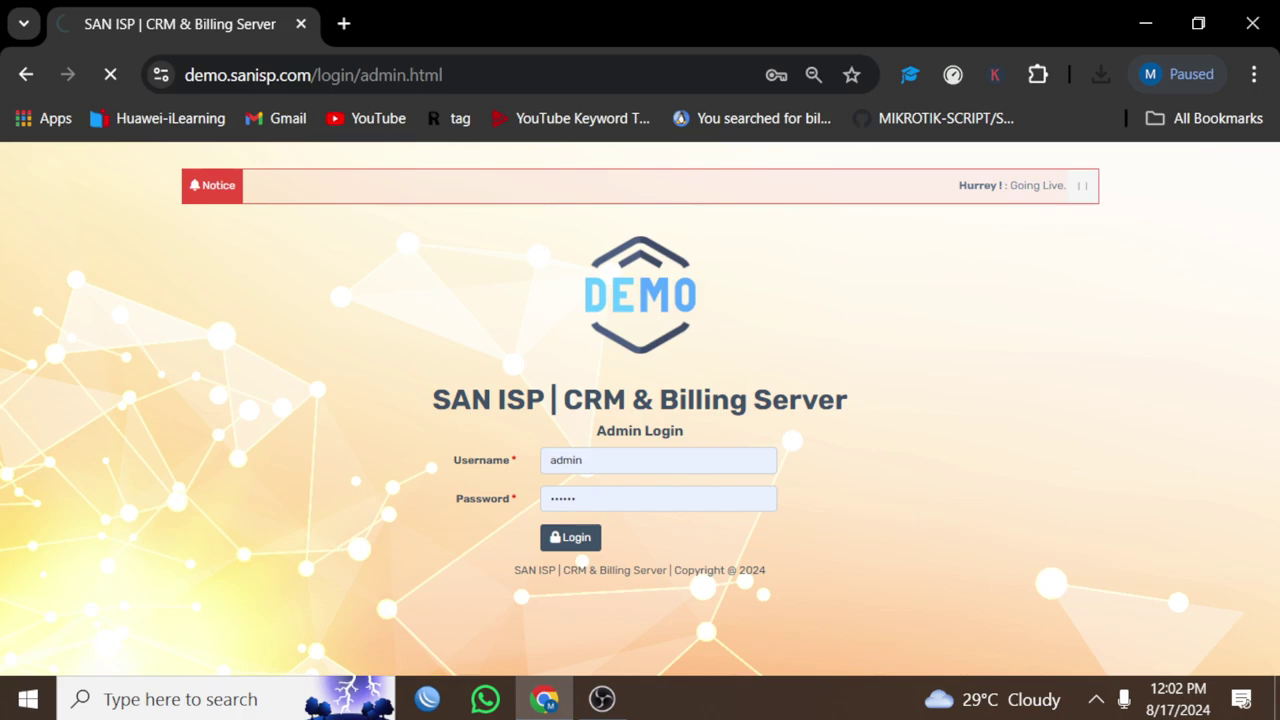
{"action": "mouse_move", "coordinate": [432, 75]}
{"action": "left_mouse_down"}
{"action": "mouse_move", "coordinate": [460, 75]}
{"action": "mouse_move", "coordinate": [413, 75]}
{"action": "left_mouse_up"}
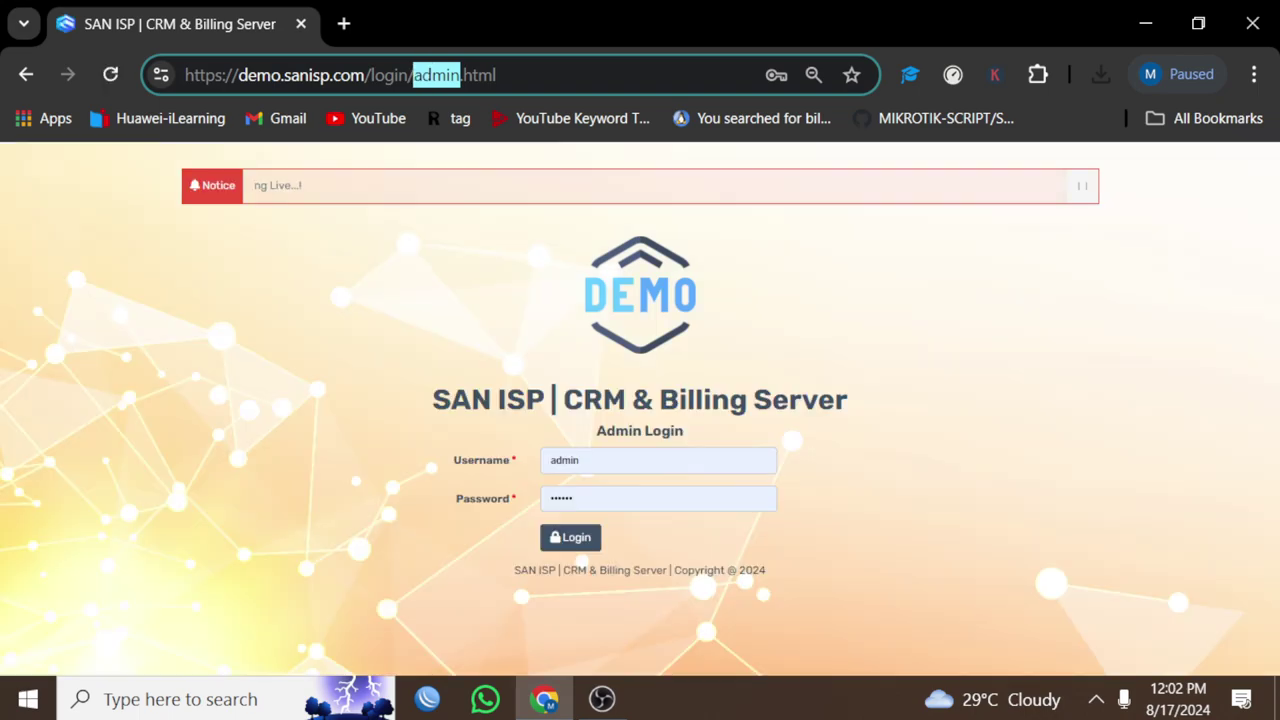
{"action": "type", "text": "clie"}
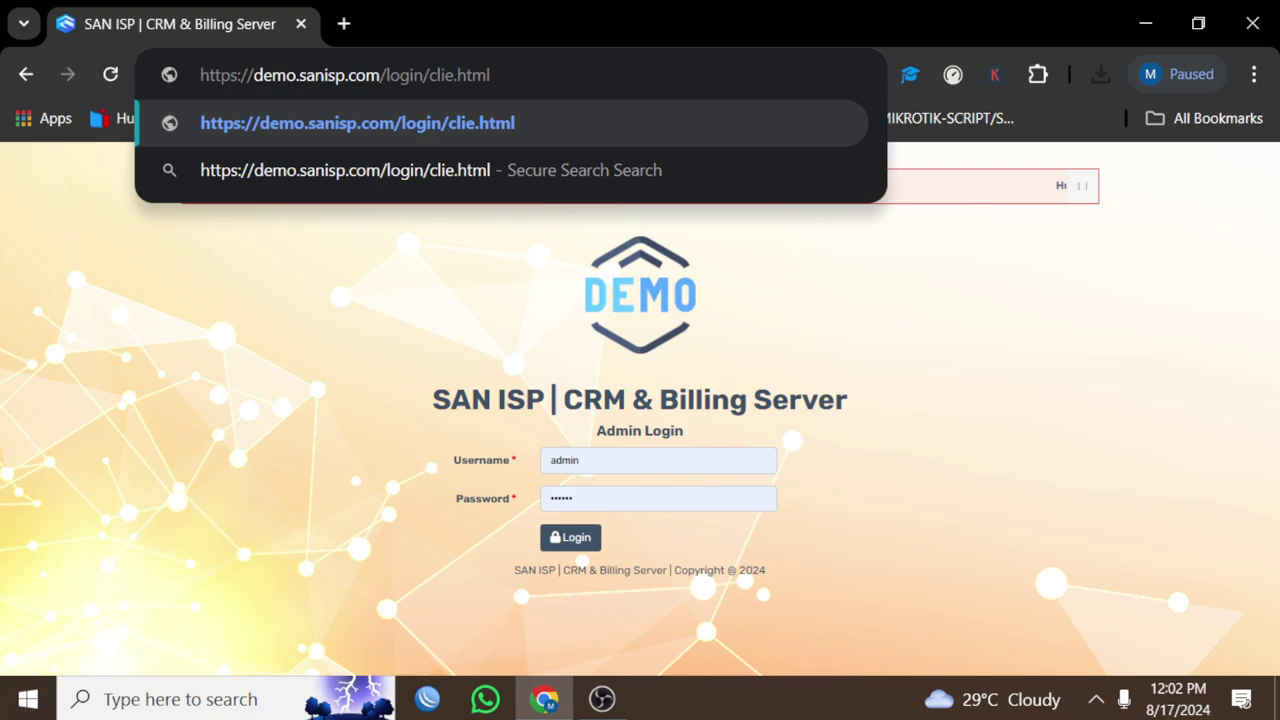
{"action": "type", "text": "nt"}
{"action": "key", "text": "Return"}
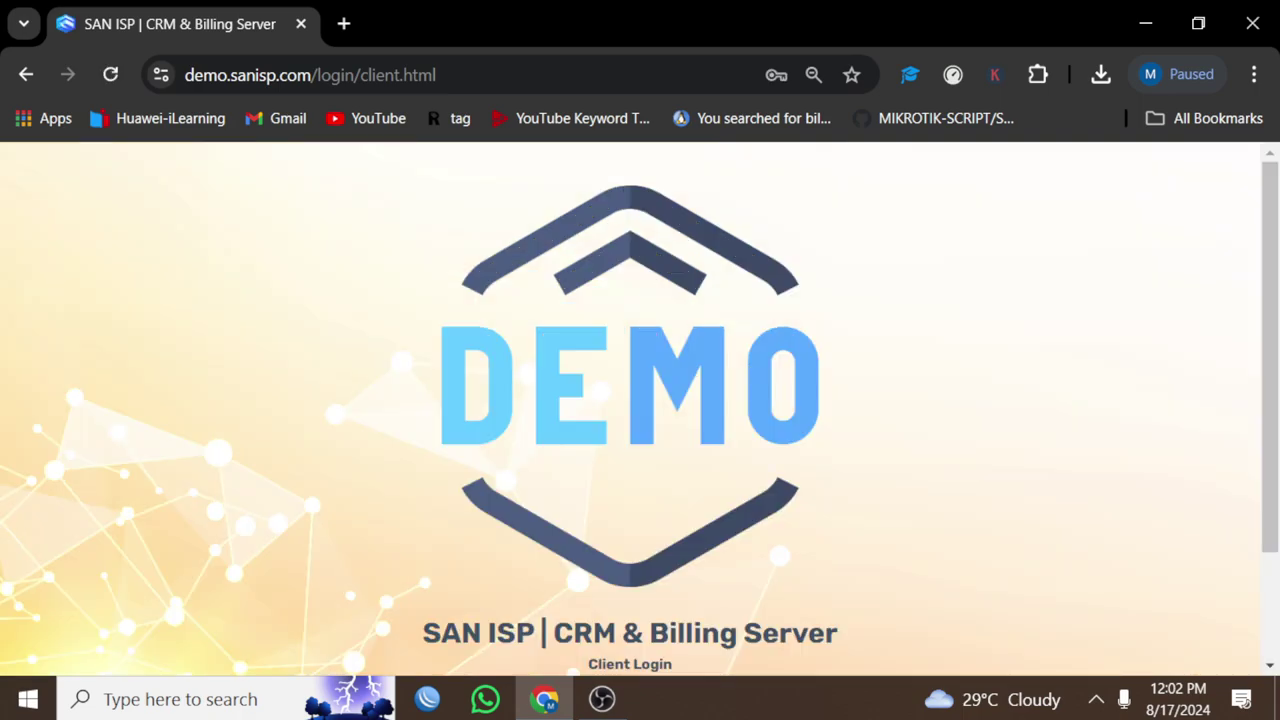
{"action": "left_click", "coordinate": [1253, 74]}
{"action": "left_click", "coordinate": [1095, 508]}
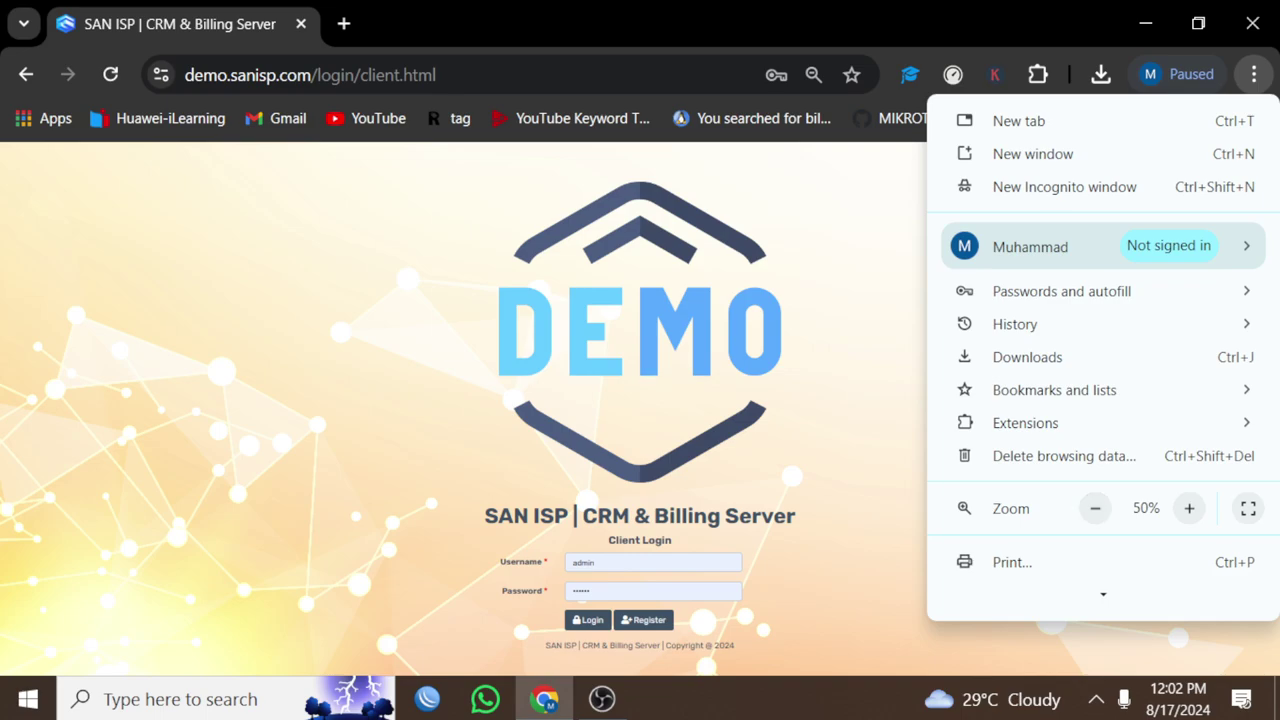
Step: Register a new client with a password, NIC 123, city Islamabad and an area
{"action": "key", "text": "Escape"}
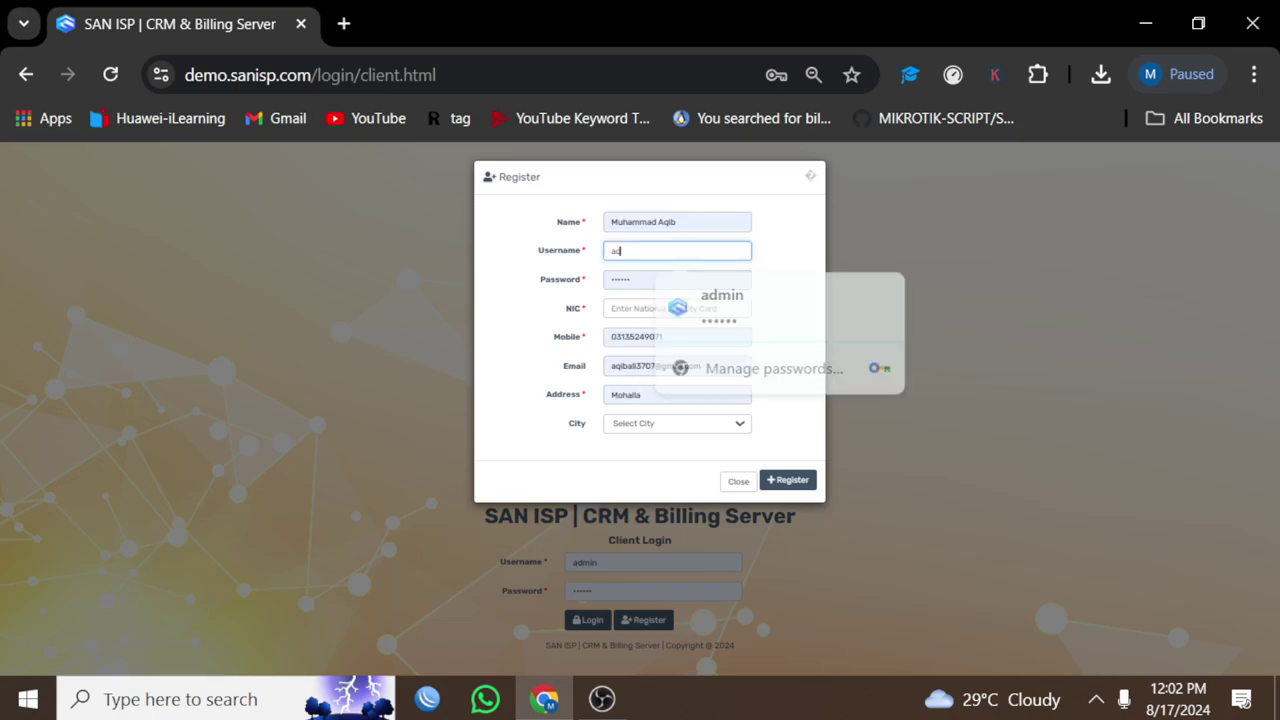
{"action": "type", "text": "i"}
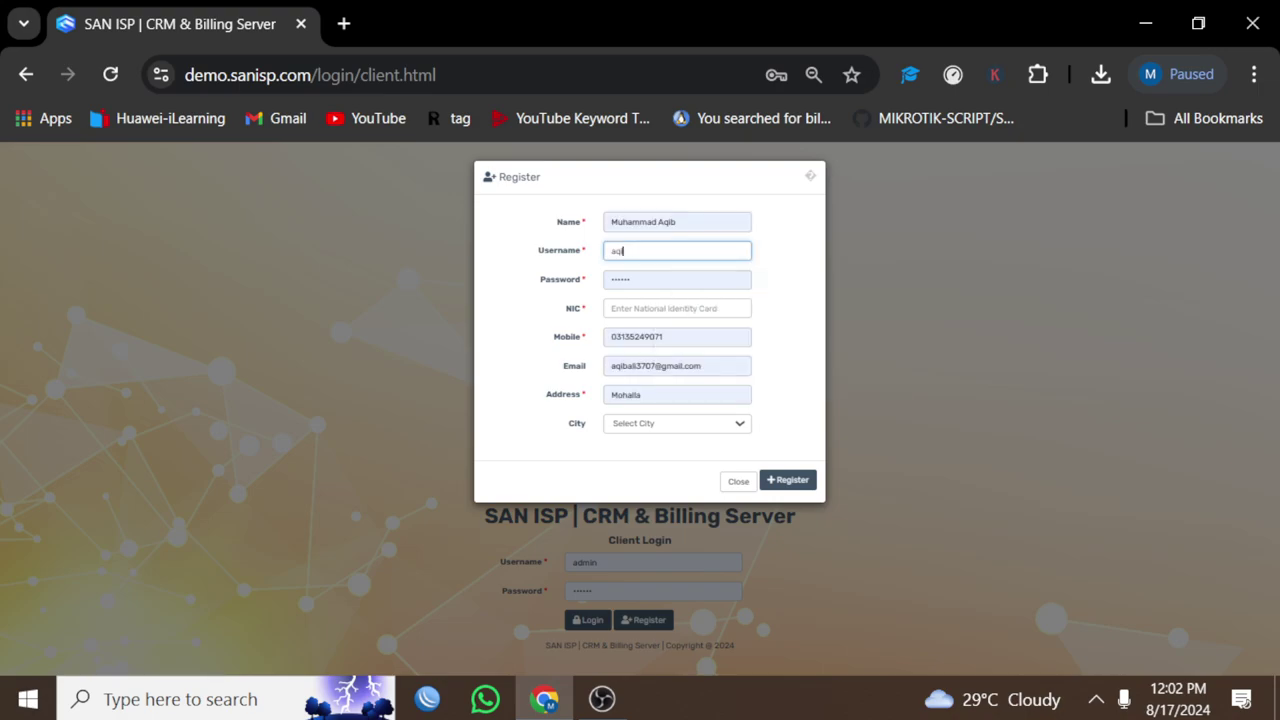
{"action": "key", "text": "Tab"}
{"action": "key", "text": "BackSpace"}
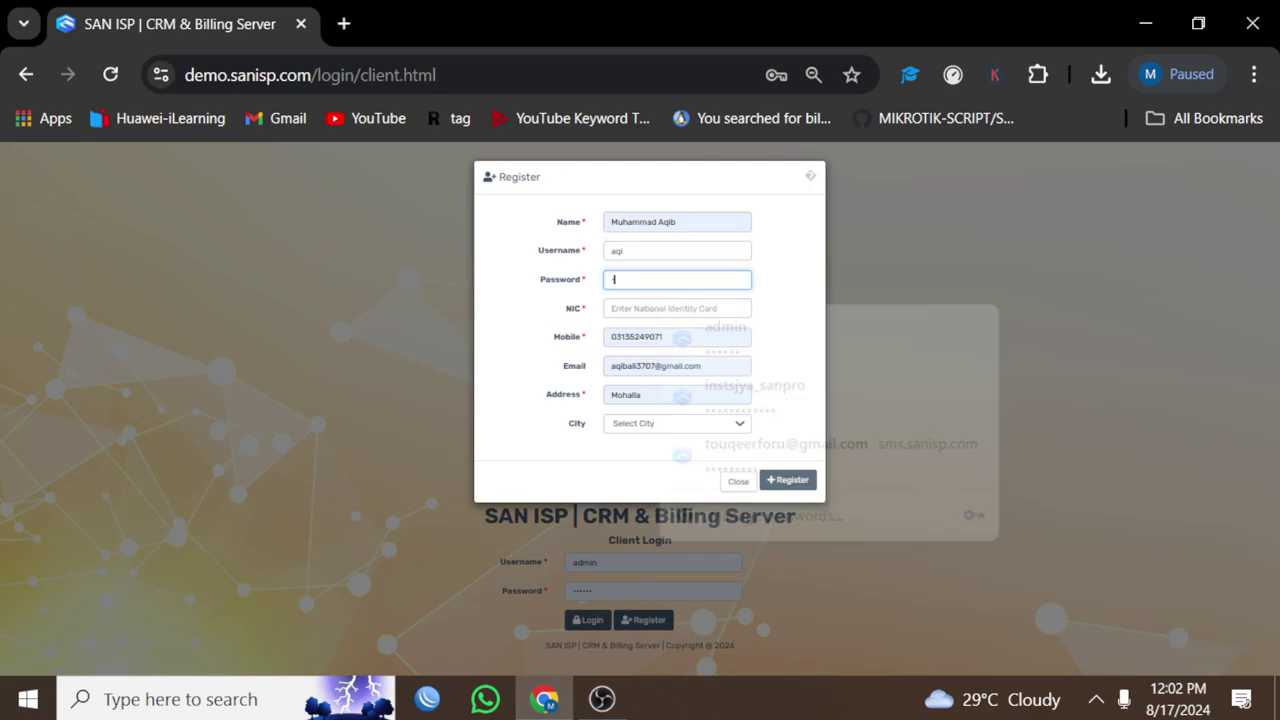
{"action": "type", "text": "123"}
{"action": "key", "text": "Tab"}
{"action": "type", "text": "12"}
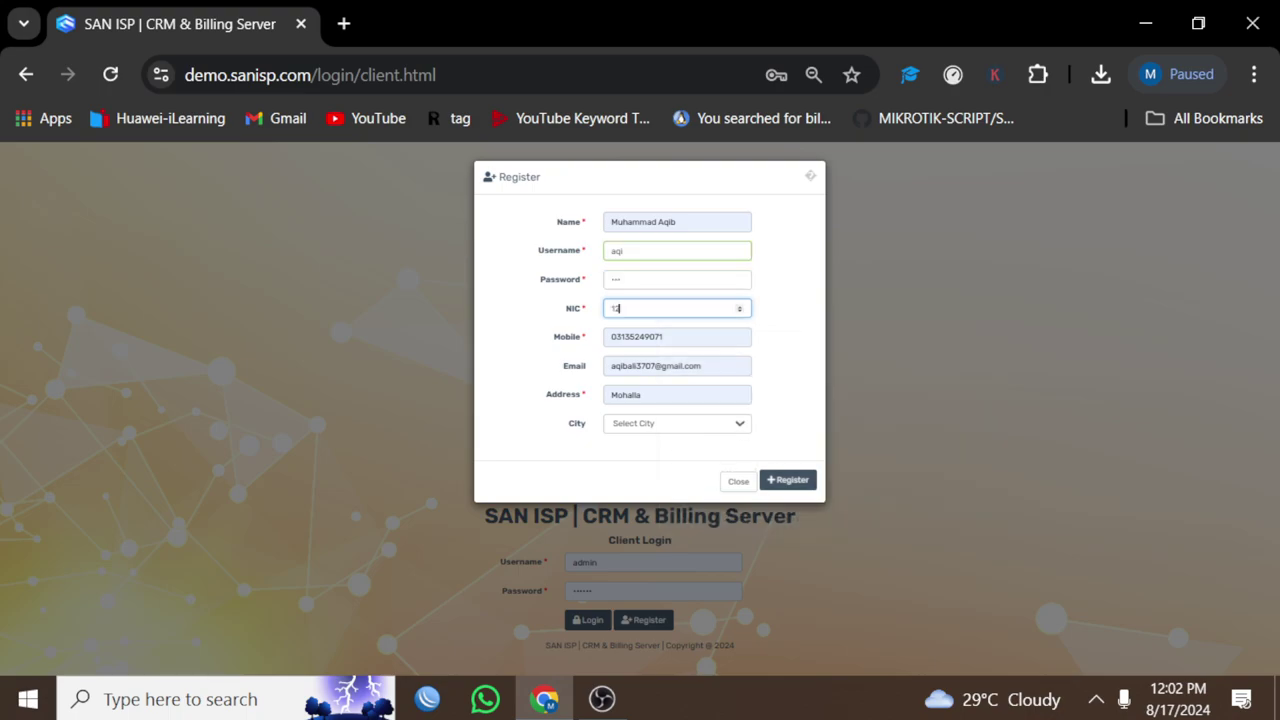
{"action": "type", "text": "3"}
{"action": "left_click", "coordinate": [677, 423]}
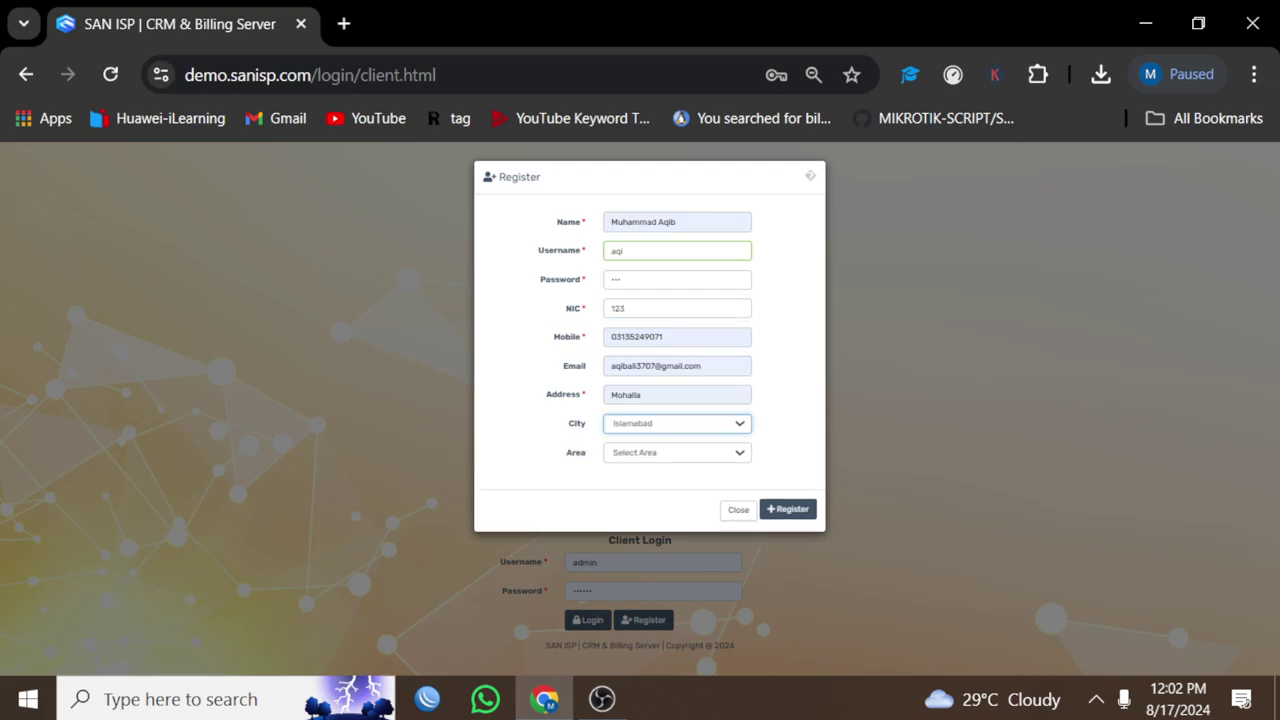
{"action": "left_click", "coordinate": [677, 452]}
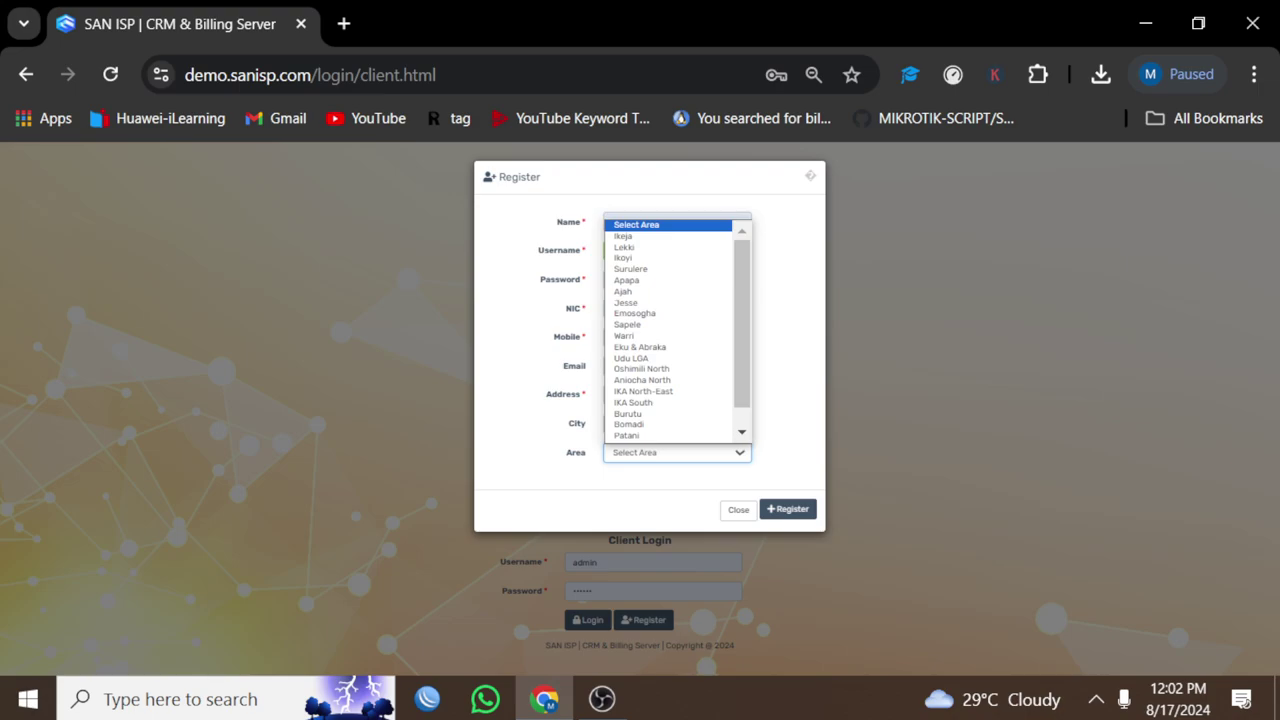
{"action": "left_click", "coordinate": [788, 538]}
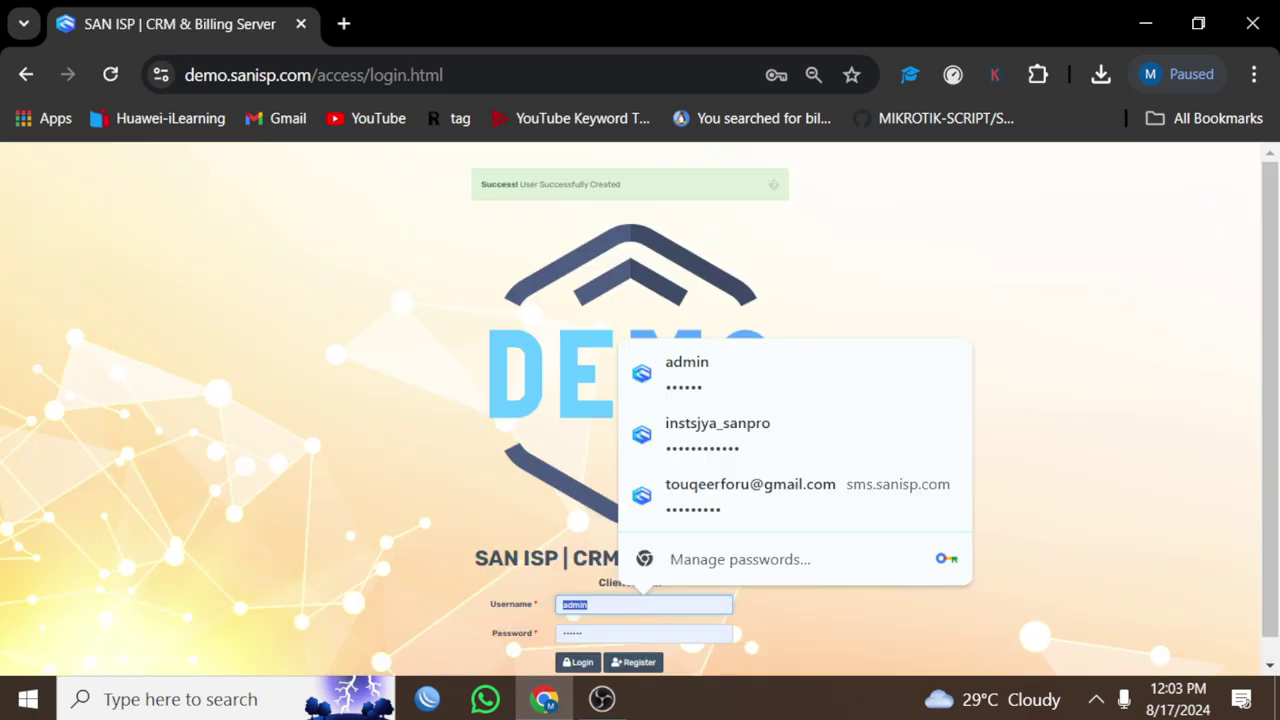
Step: Log in to the Client Login form with the new client's username and password
{"action": "type", "text": "aqi"}
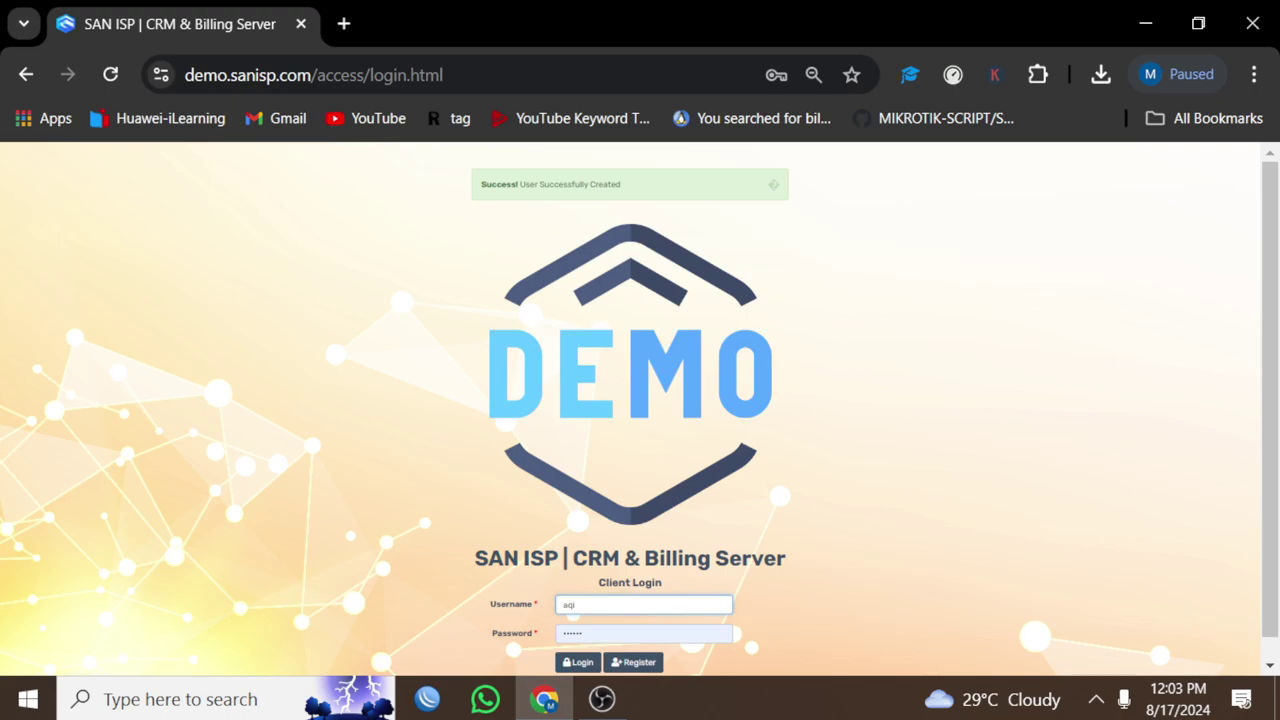
{"action": "key", "text": "Tab"}
{"action": "type", "text": "123"}
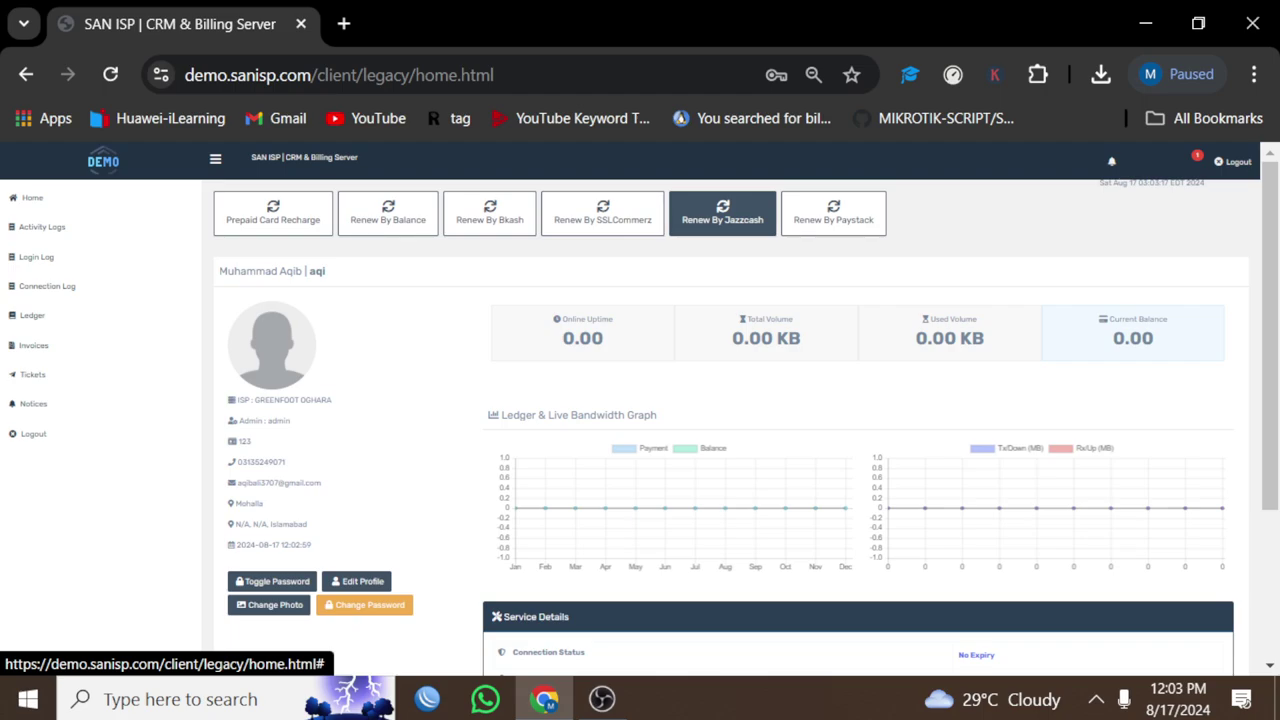
Step: Submit a Jazzcash renewal for the 10 Mbps (USD 1.18) package with amount 2
{"action": "left_click", "coordinate": [722, 213]}
{"action": "left_click", "coordinate": [667, 212]}
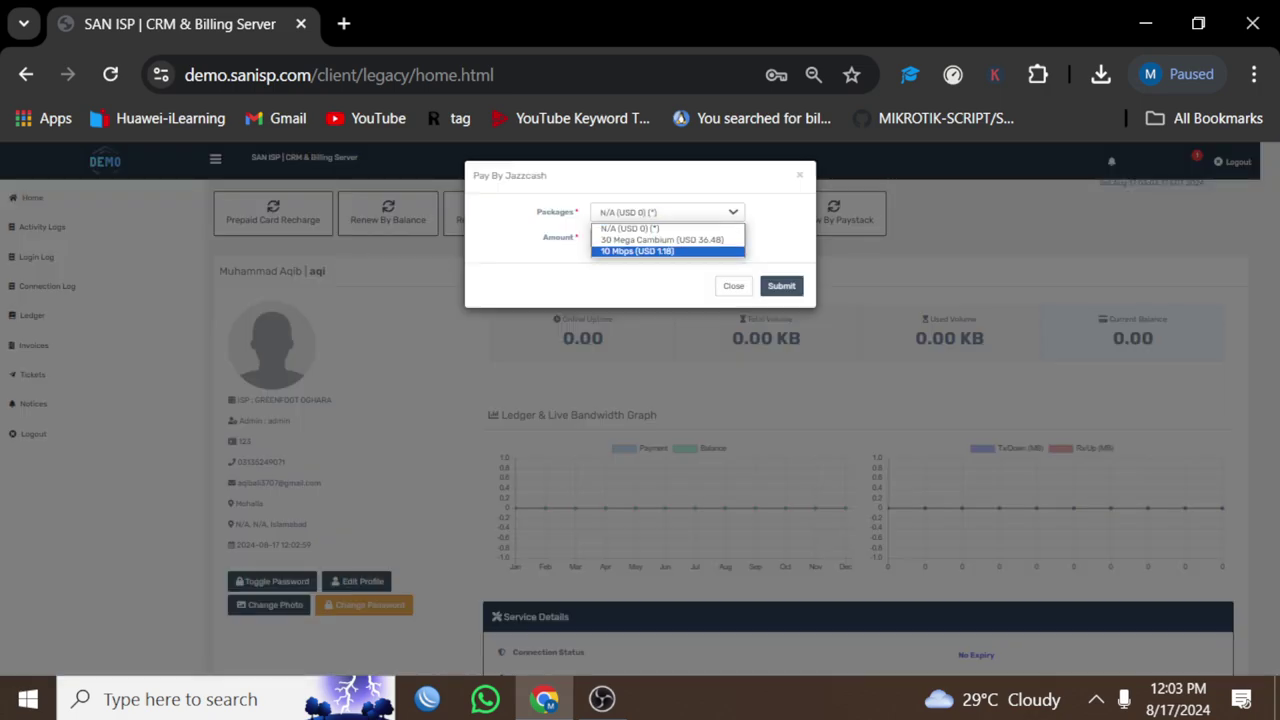
{"action": "left_click", "coordinate": [660, 251]}
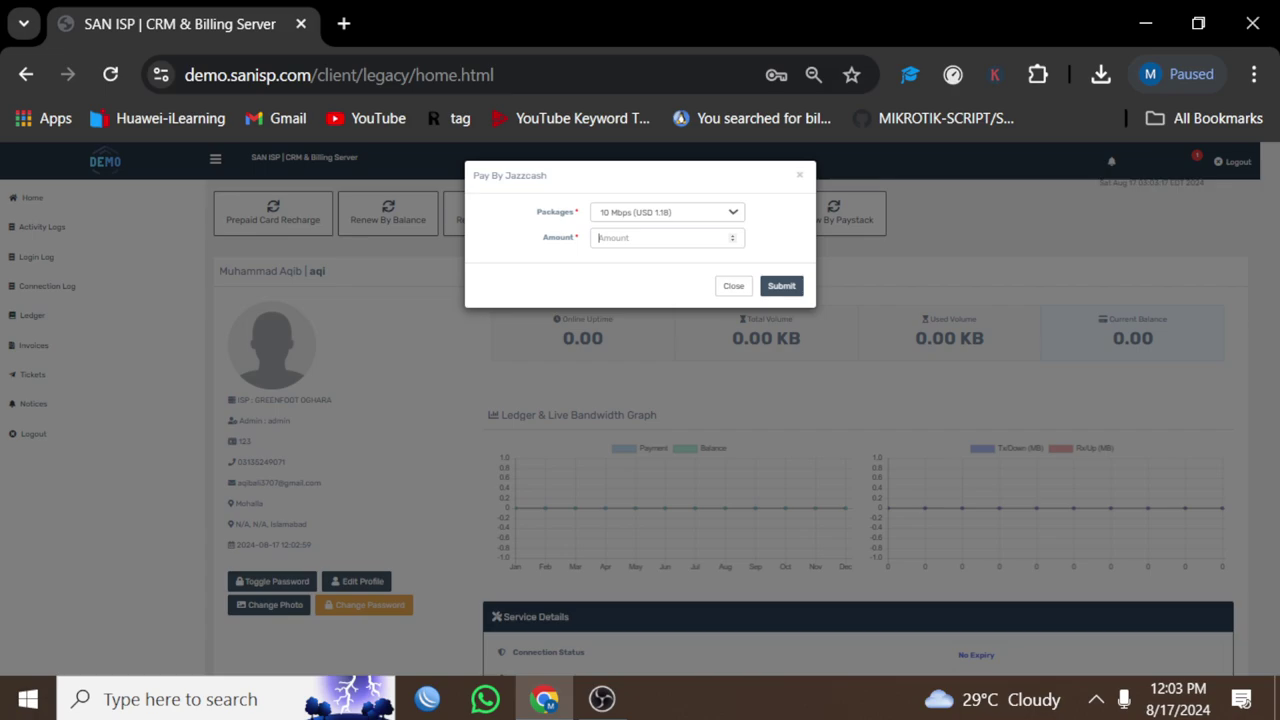
{"action": "type", "text": "2"}
{"action": "key", "text": "Return"}
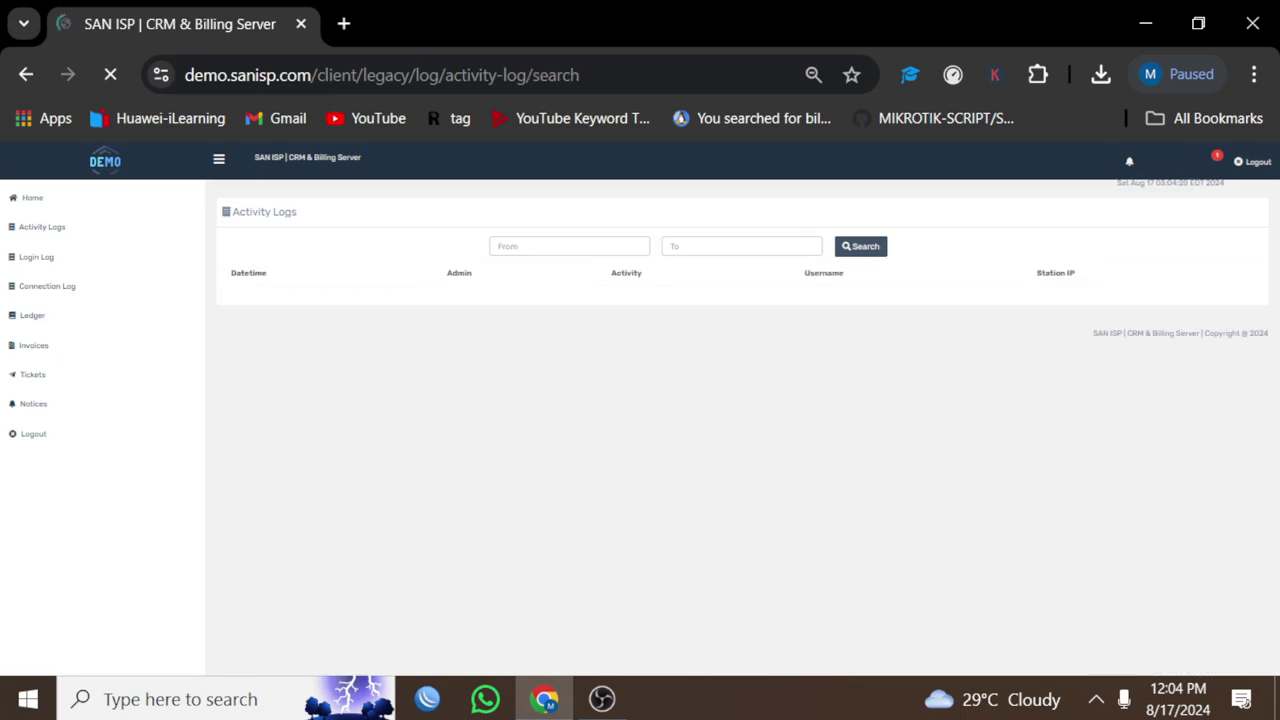
Step: Browse the client's Login Log, Connection Log, Ledger, Invoices and Tickets pages
{"action": "left_click", "coordinate": [36, 257]}
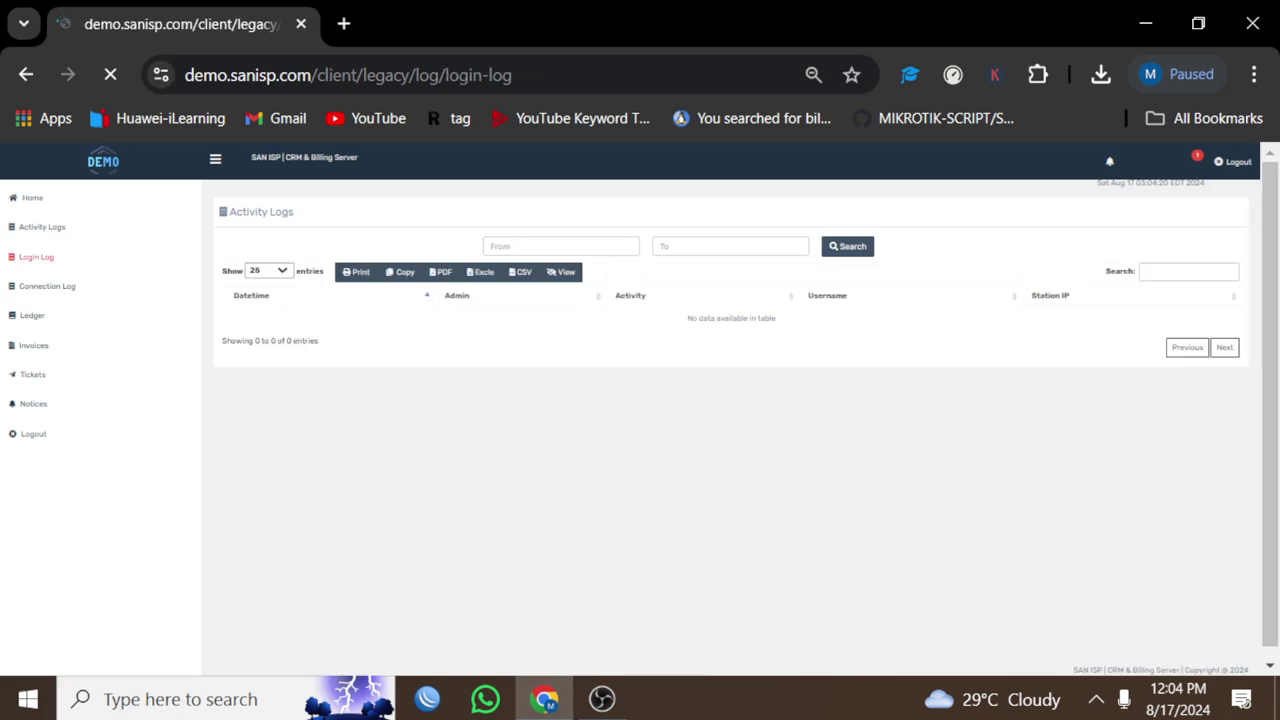
{"action": "left_click", "coordinate": [47, 286]}
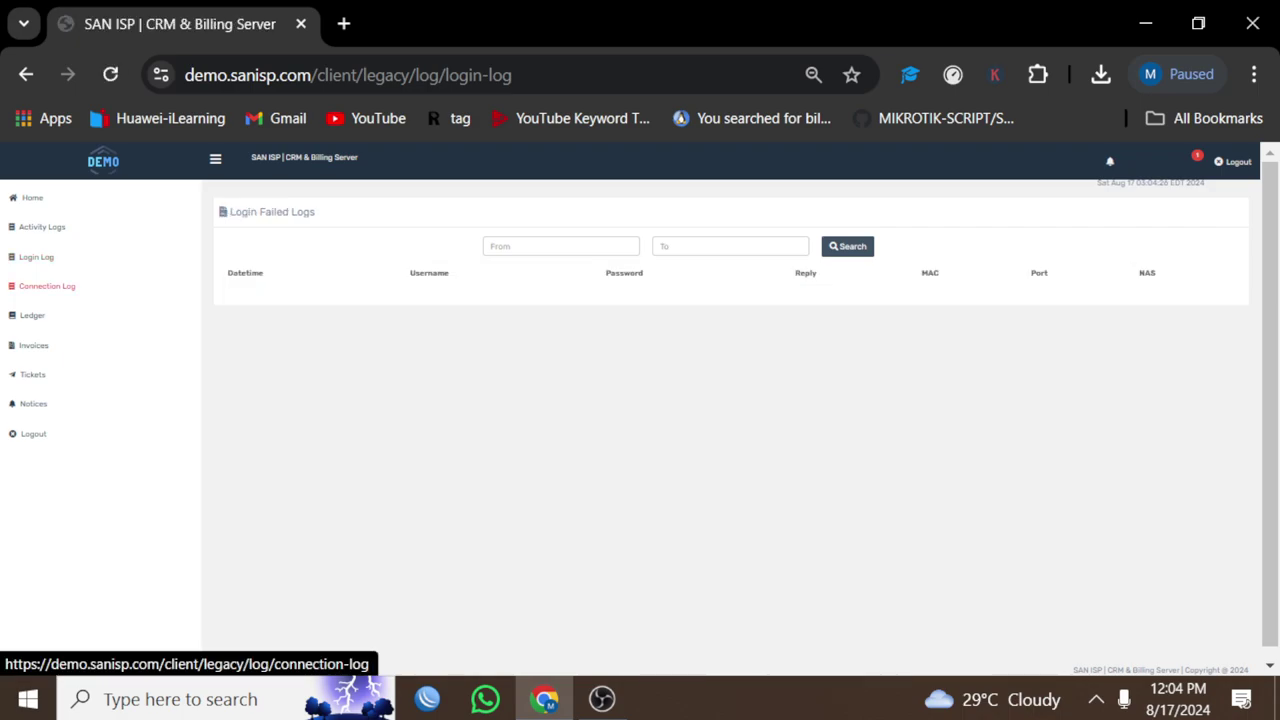
{"action": "left_click", "coordinate": [47, 286]}
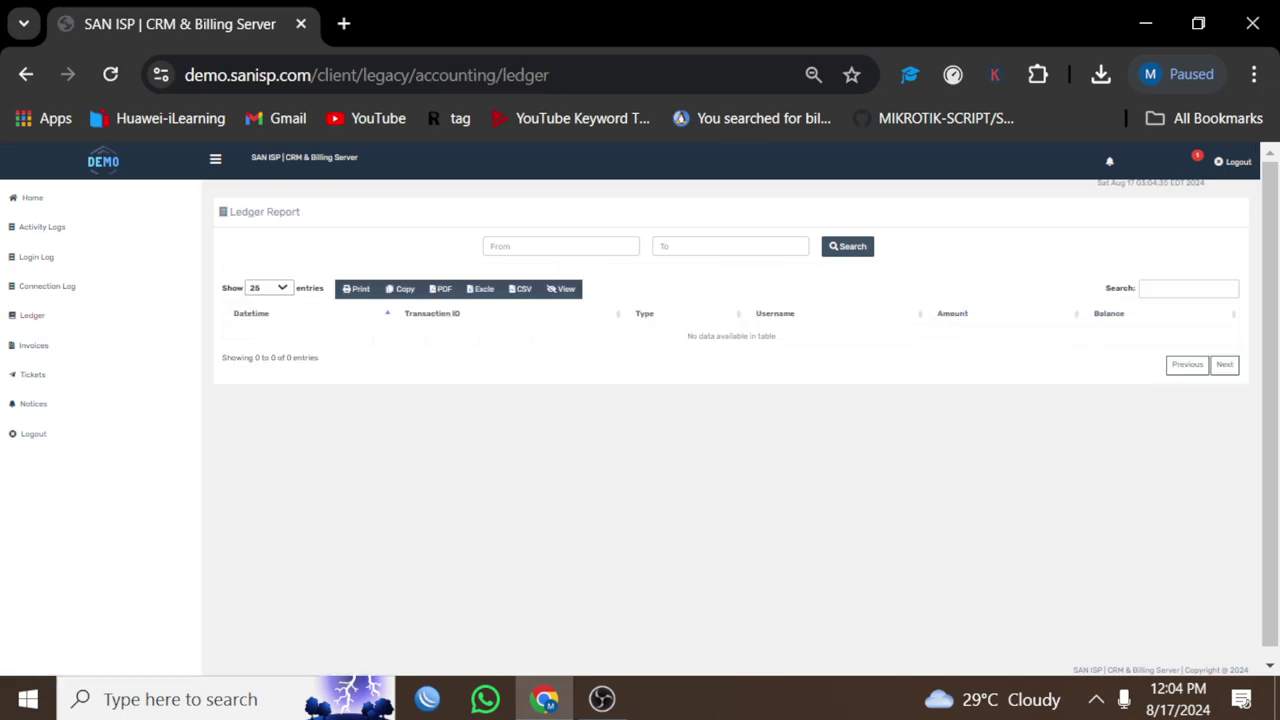
{"action": "left_click", "coordinate": [33, 345]}
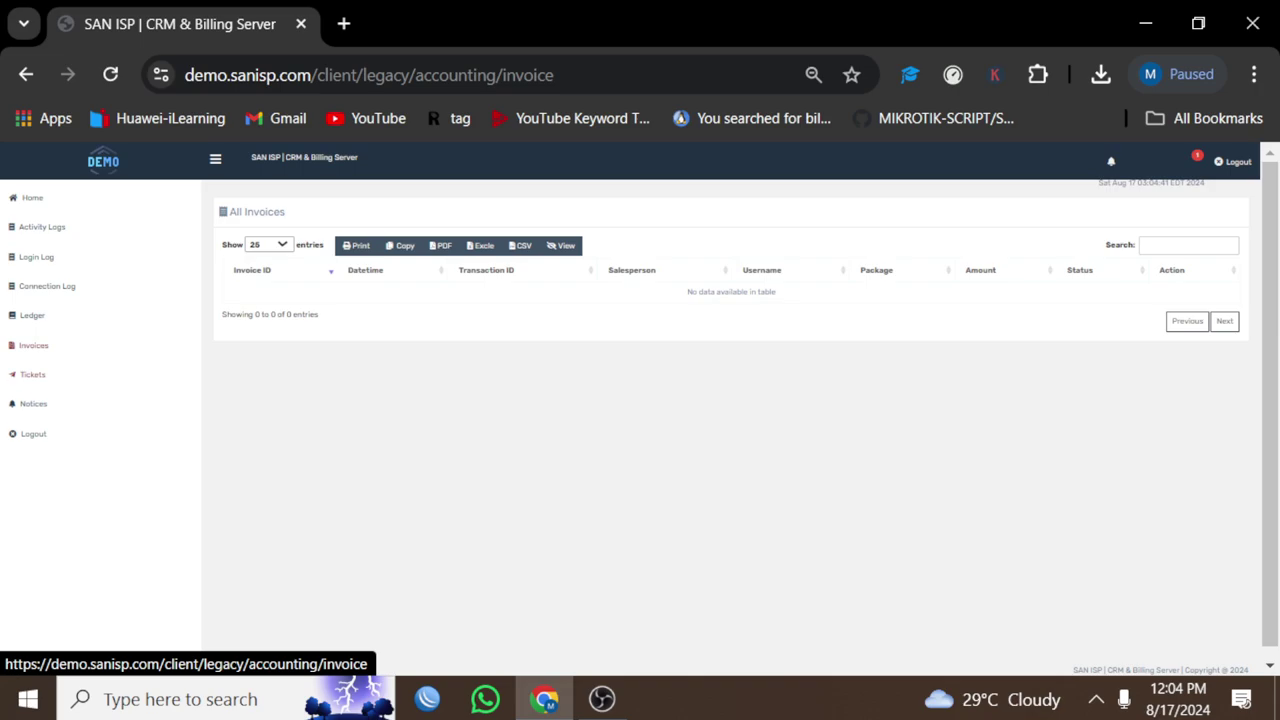
{"action": "left_click", "coordinate": [33, 374]}
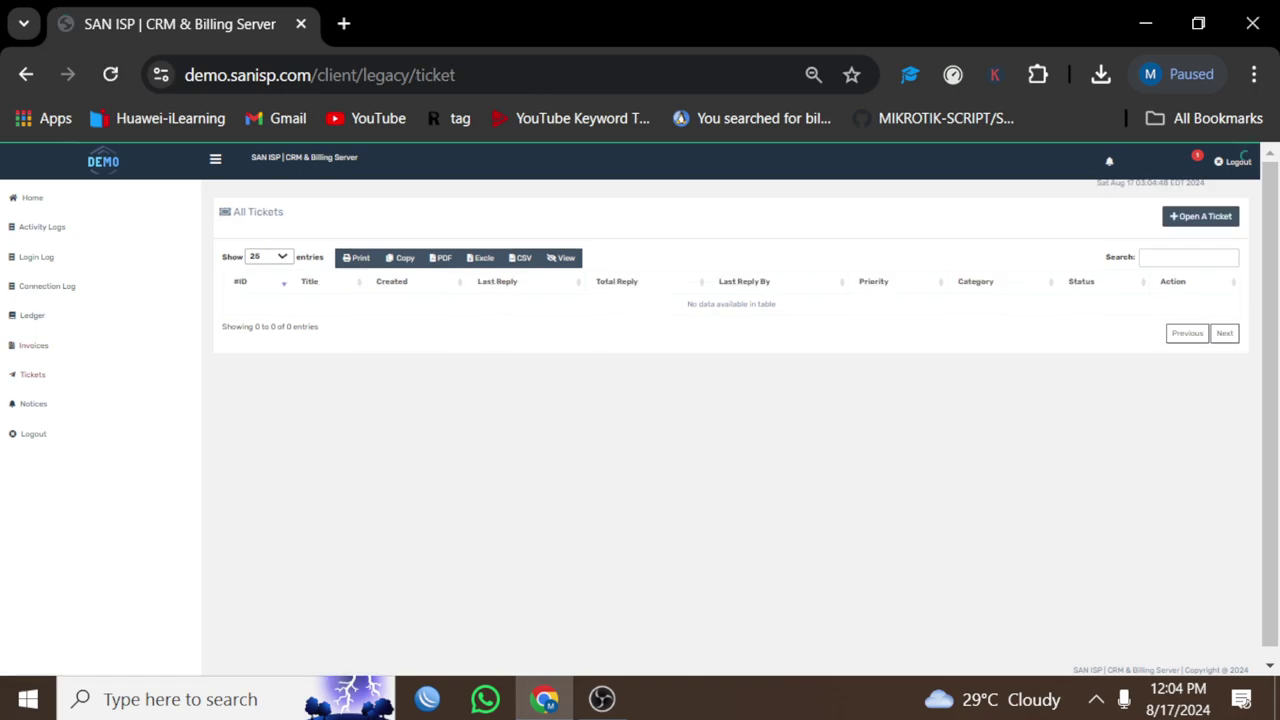